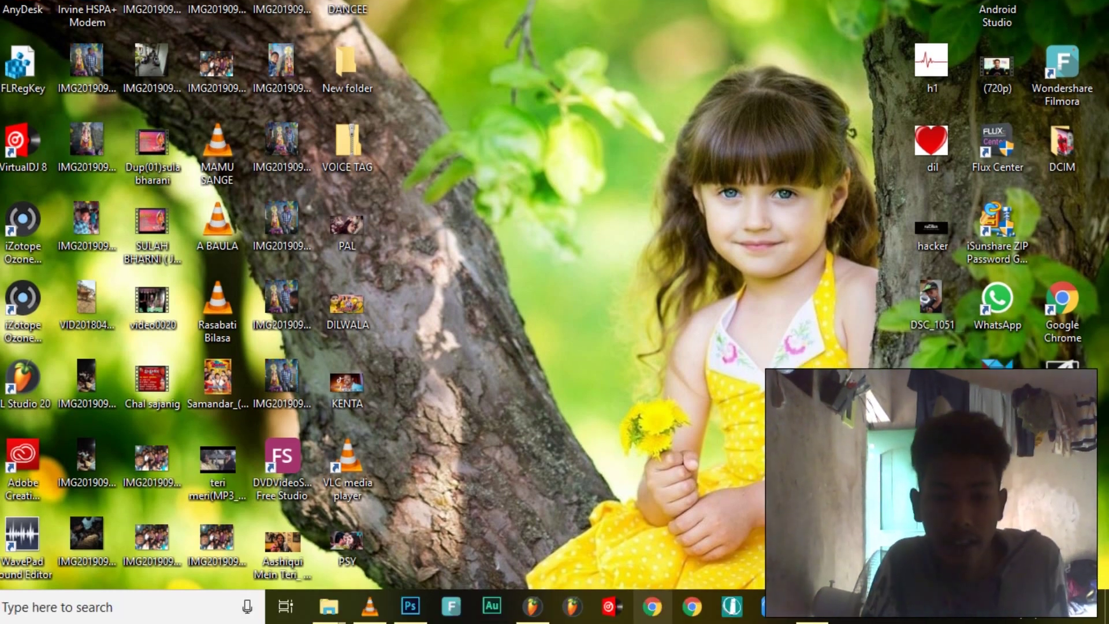
- Switch to FL Studio and set the project tempo to 160 BPM
click(812, 606)
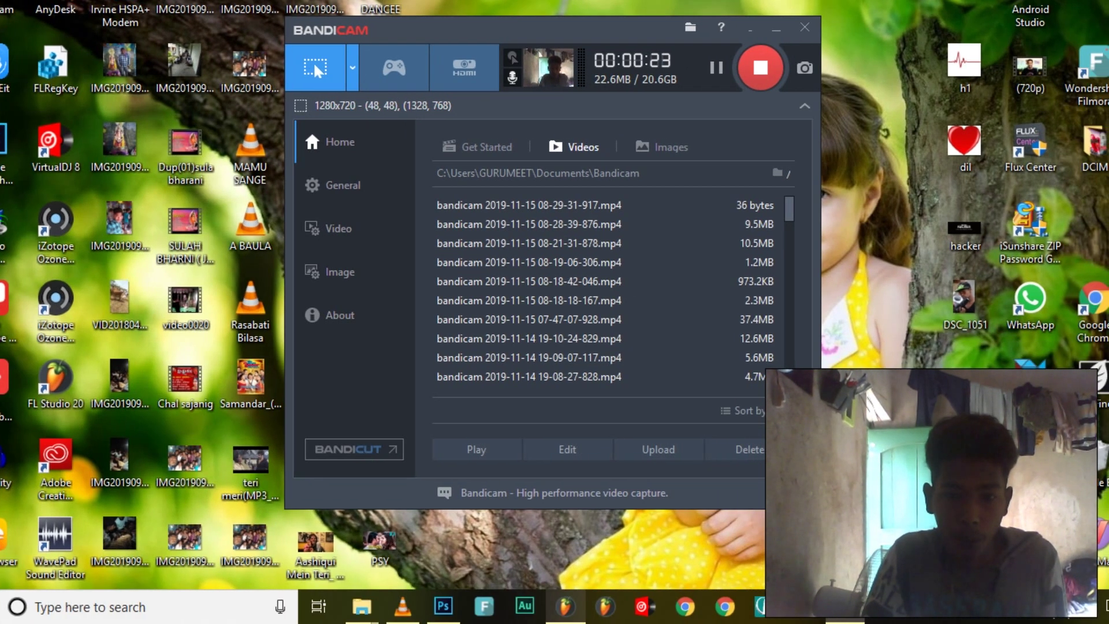
mouse_move(560, 606)
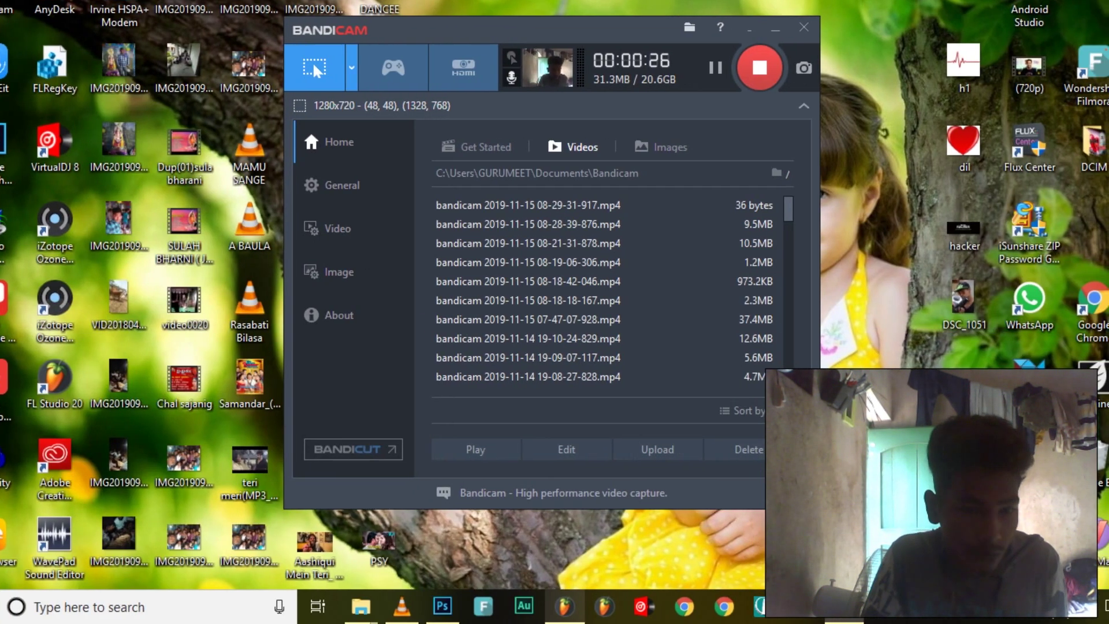
mouse_move(561, 607)
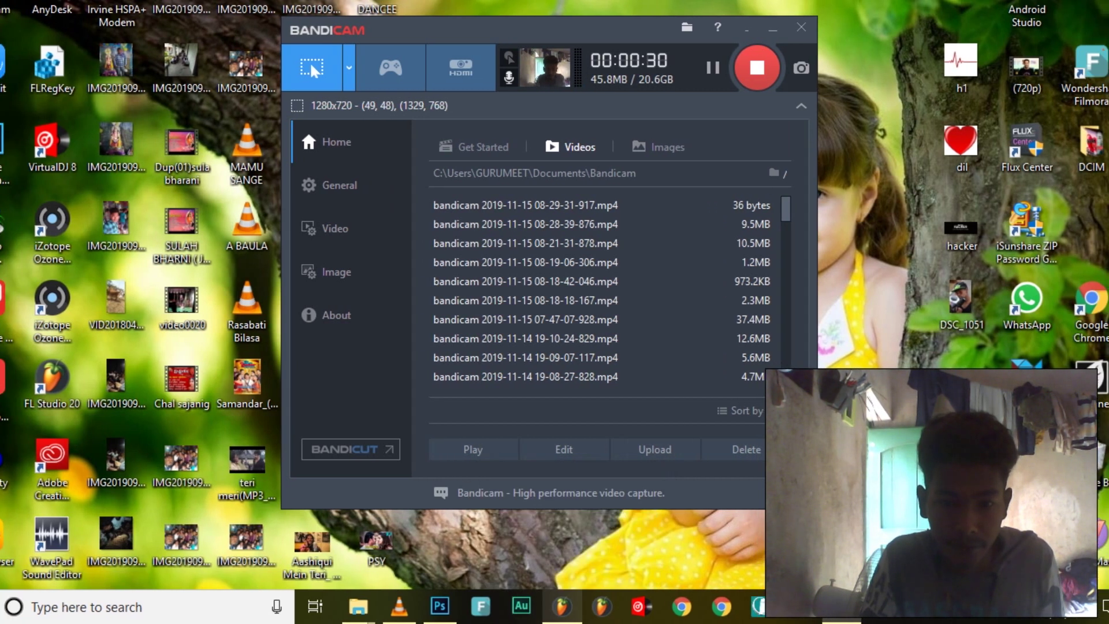
click(561, 606)
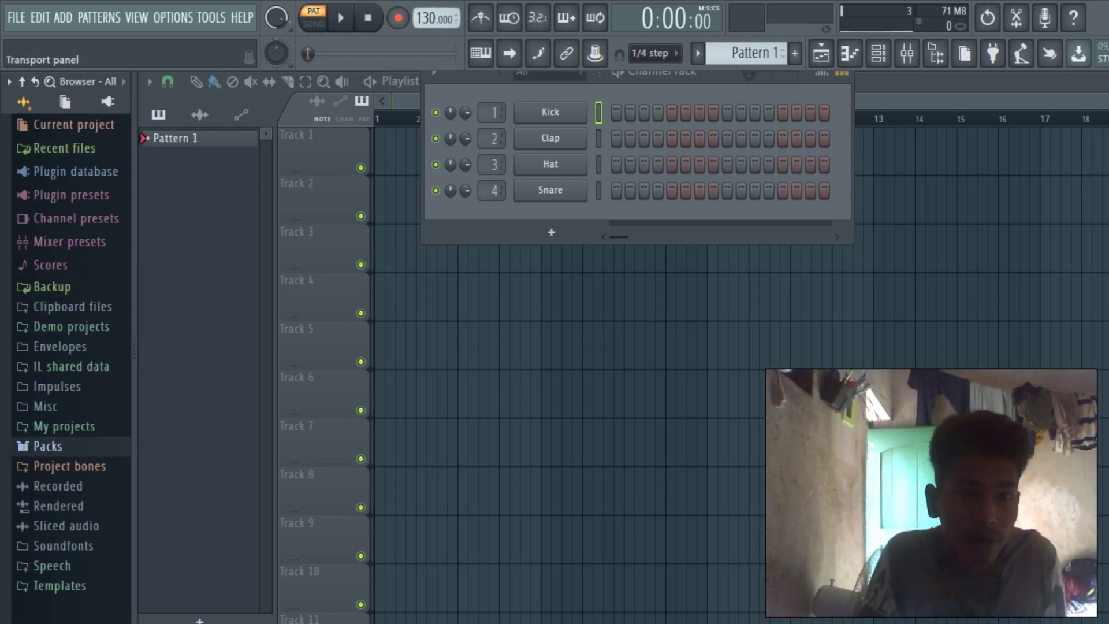
right_click(432, 19)
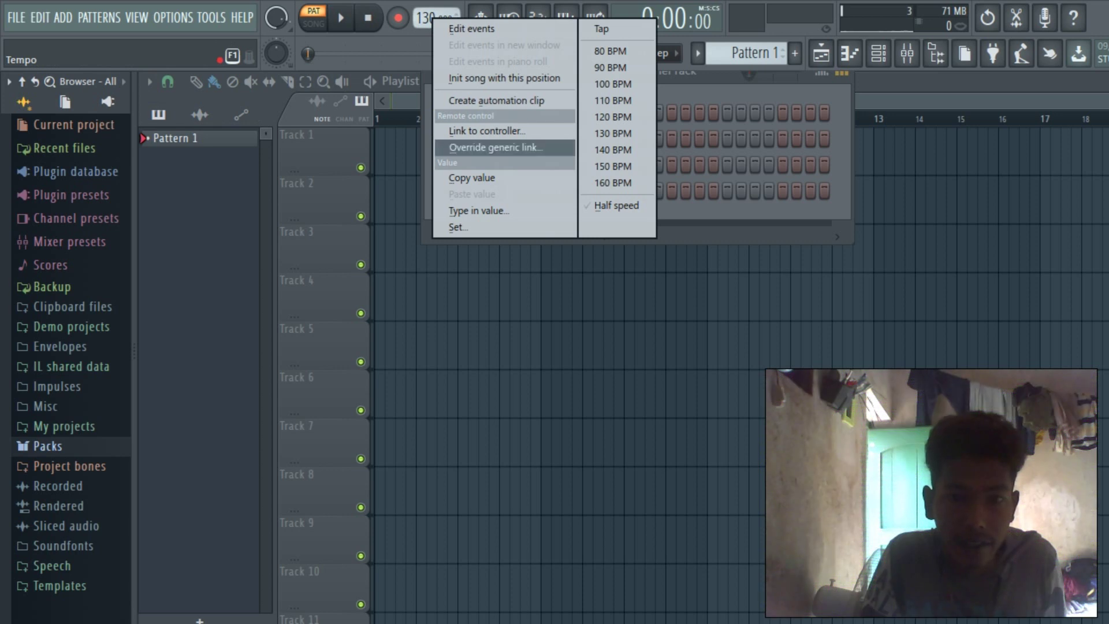
click(569, 182)
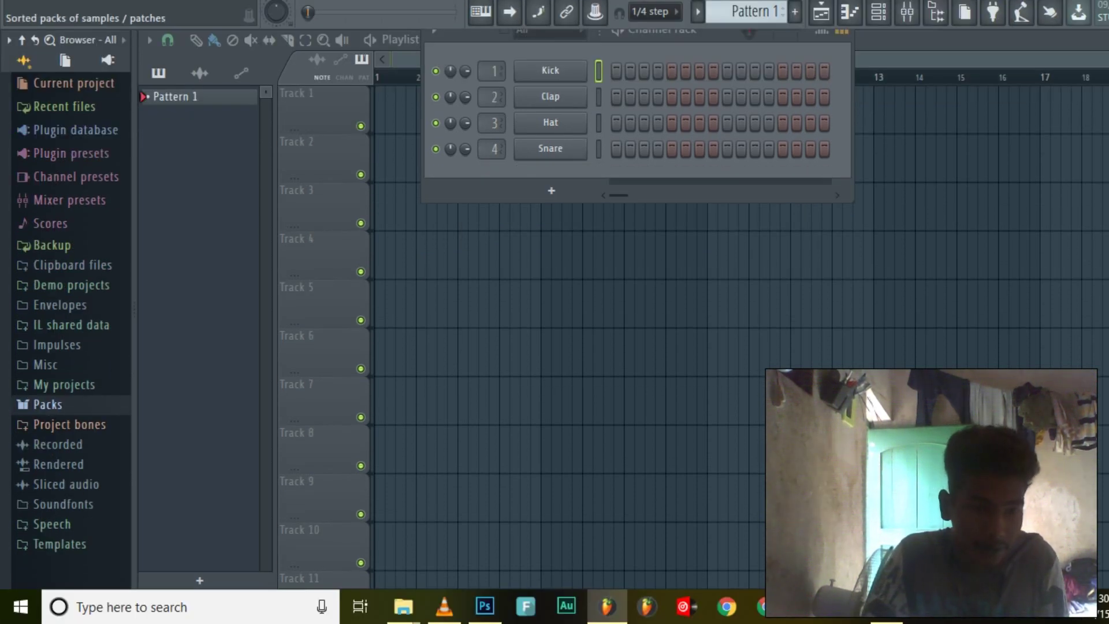
- Expand the Packs in the browser, collapse the open sample folder and open the CG PACK folder
click(48, 404)
scroll(64, 404, down, 8)
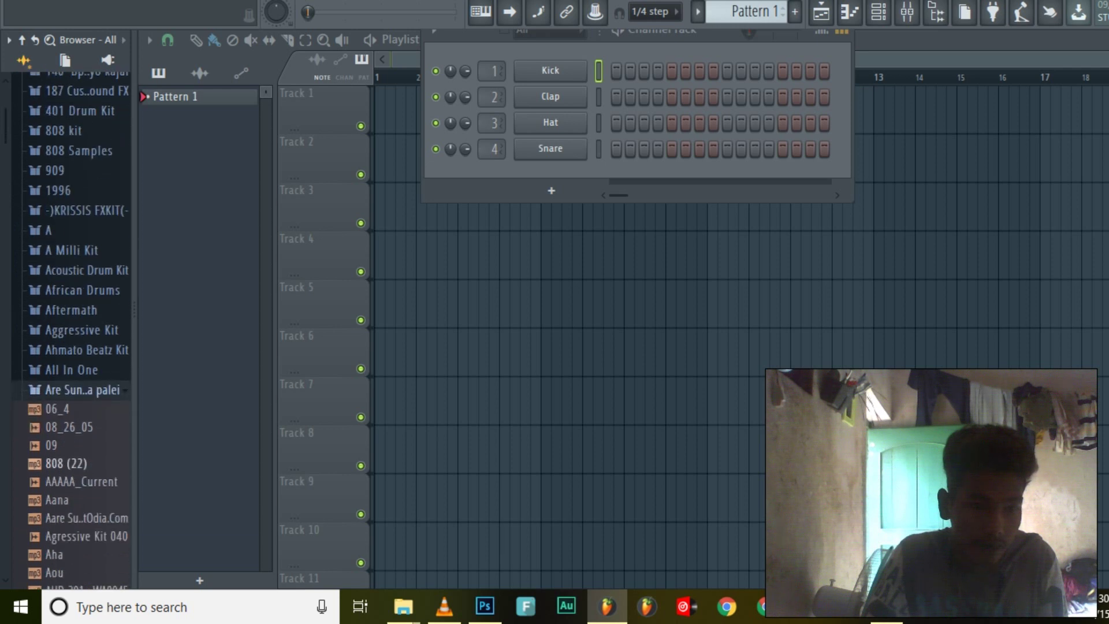
click(82, 390)
scroll(82, 389, down, 4)
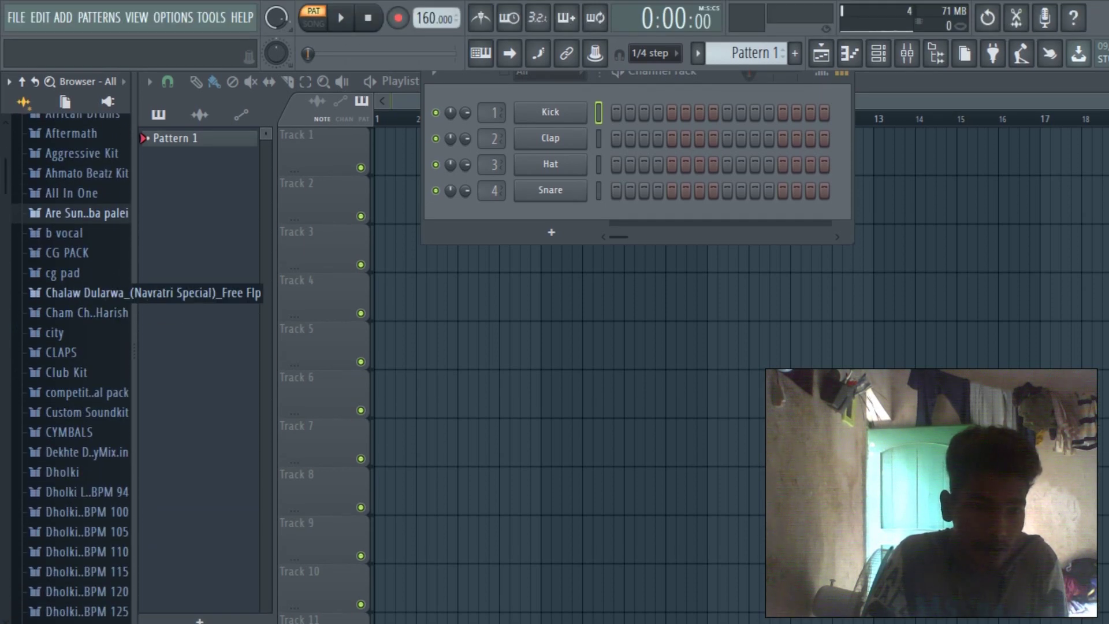
click(66, 253)
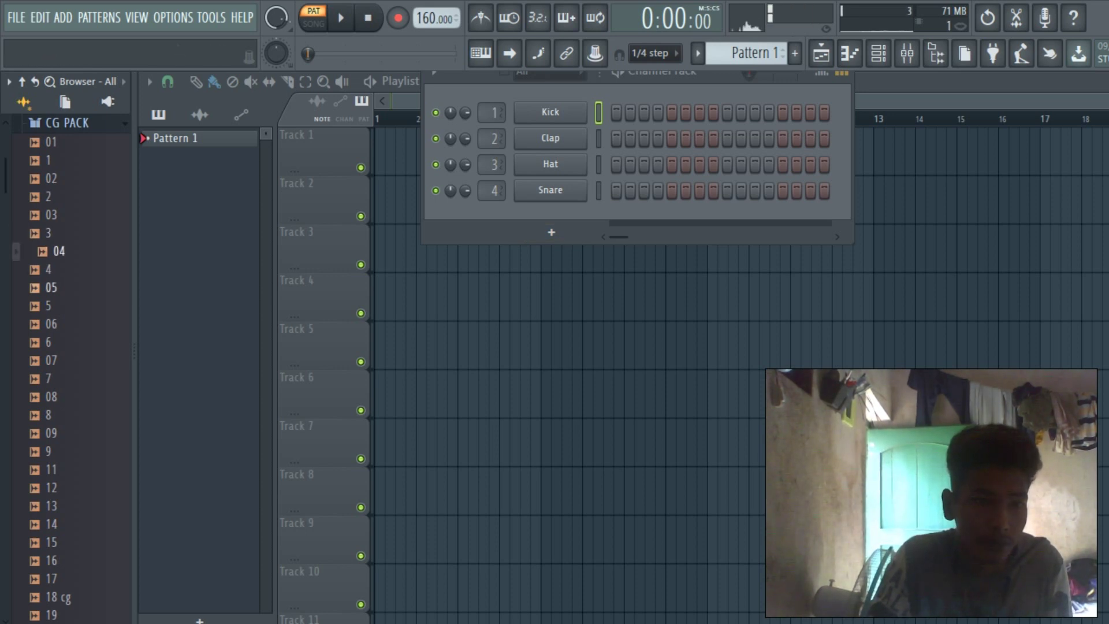
- Add sample 07 from the CG PACK folder as a new channel in the Channel rack
click(58, 344)
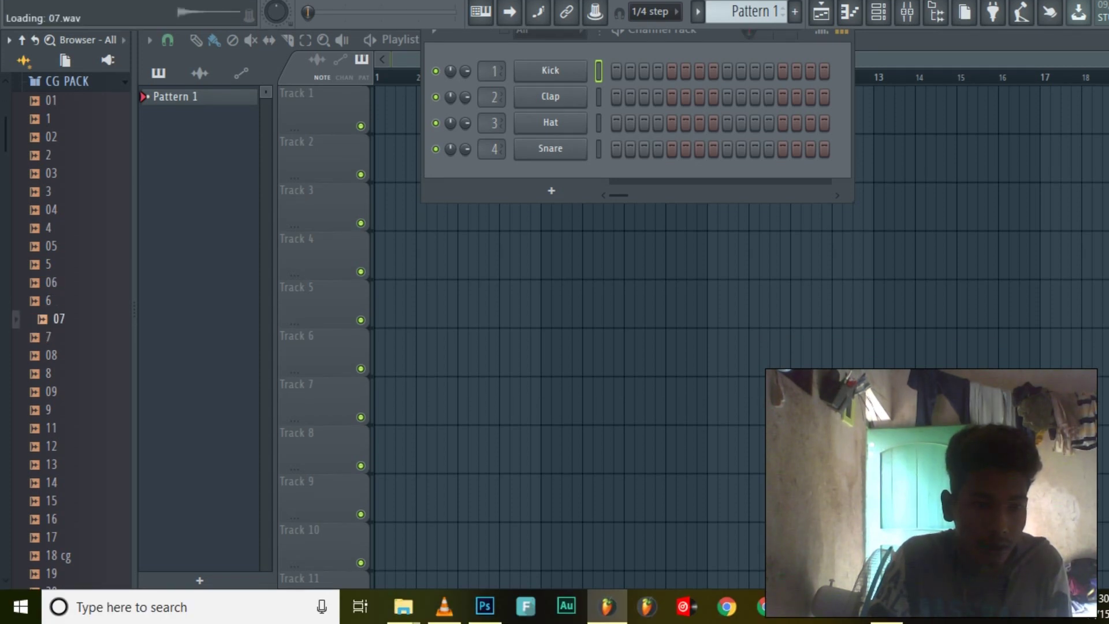
drag(72, 318, 577, 217)
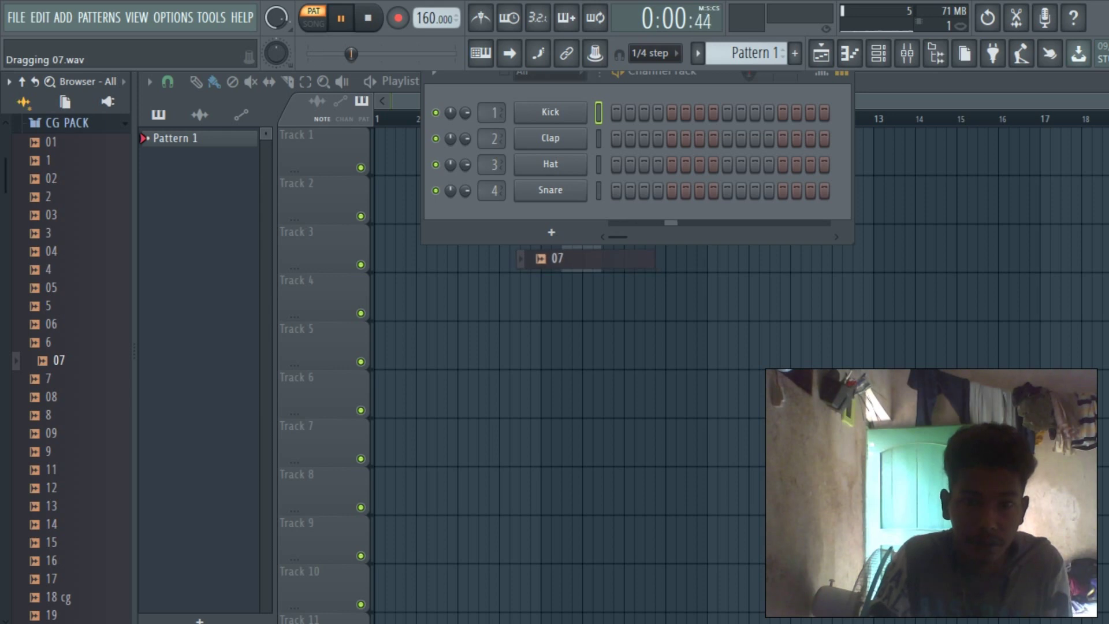
drag(580, 258, 569, 229)
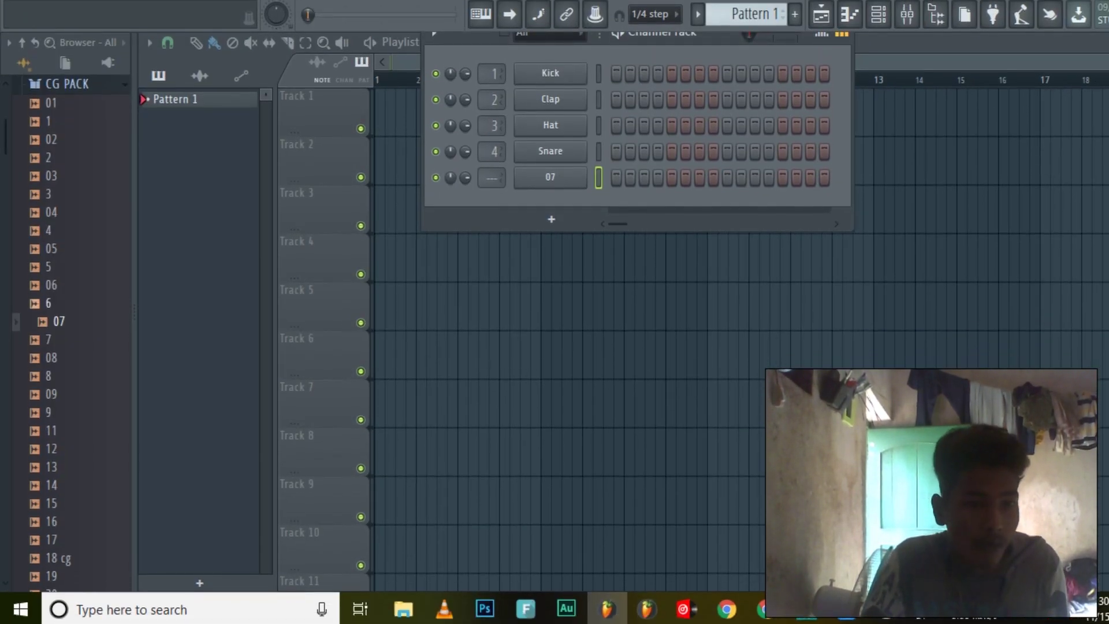
- Audition nearby CG PACK samples and add sample 04 as a new channel below 07, then stop playback
click(51, 179)
click(49, 161)
click(49, 197)
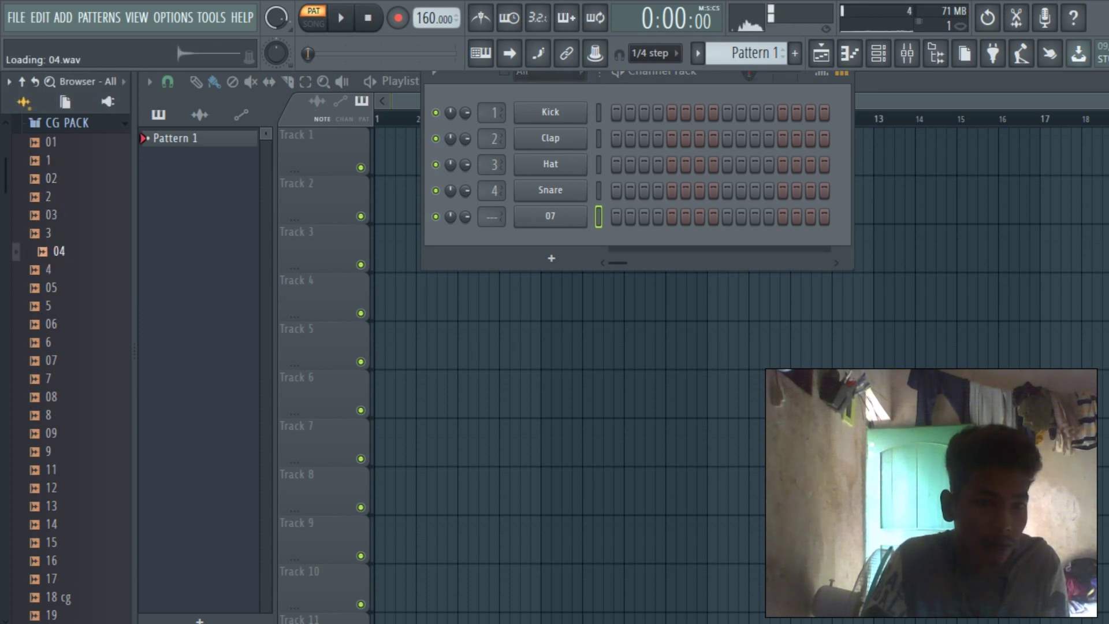
drag(523, 301, 543, 254)
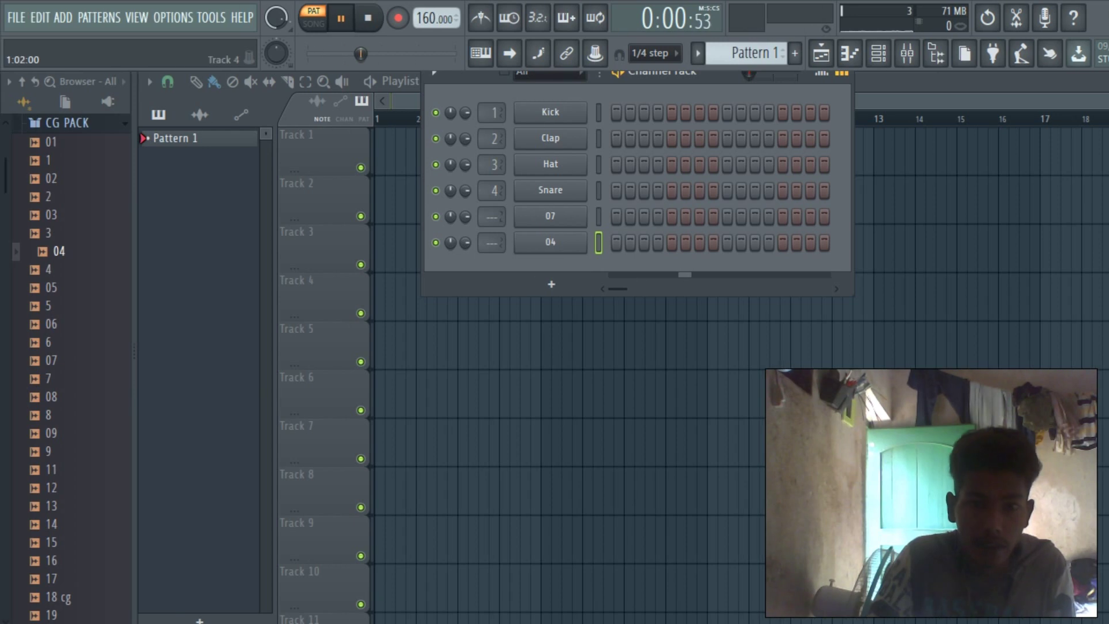
key(space)
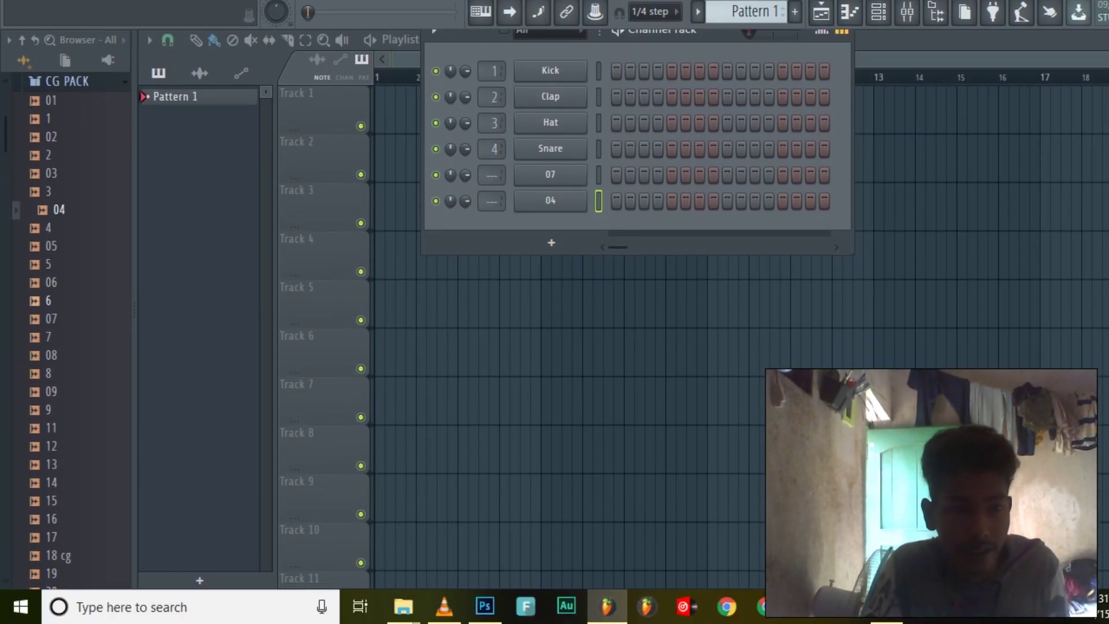
- Add sample 99 from the CG PACK folder as a new channel below 04 and stop playback
scroll(67, 334, down, 15)
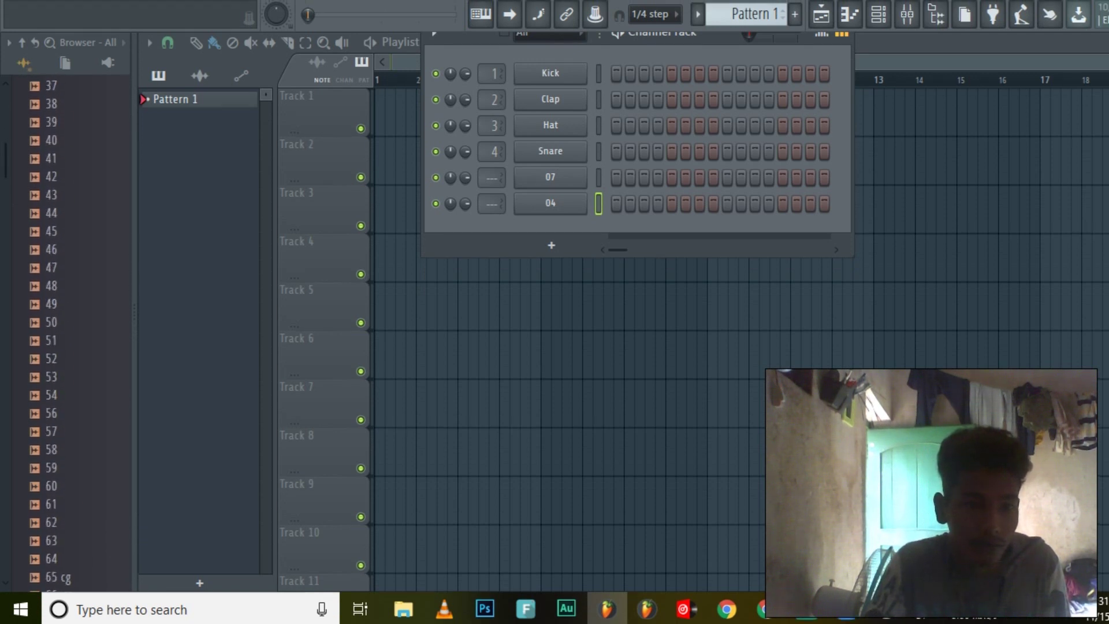
scroll(67, 346, down, 10)
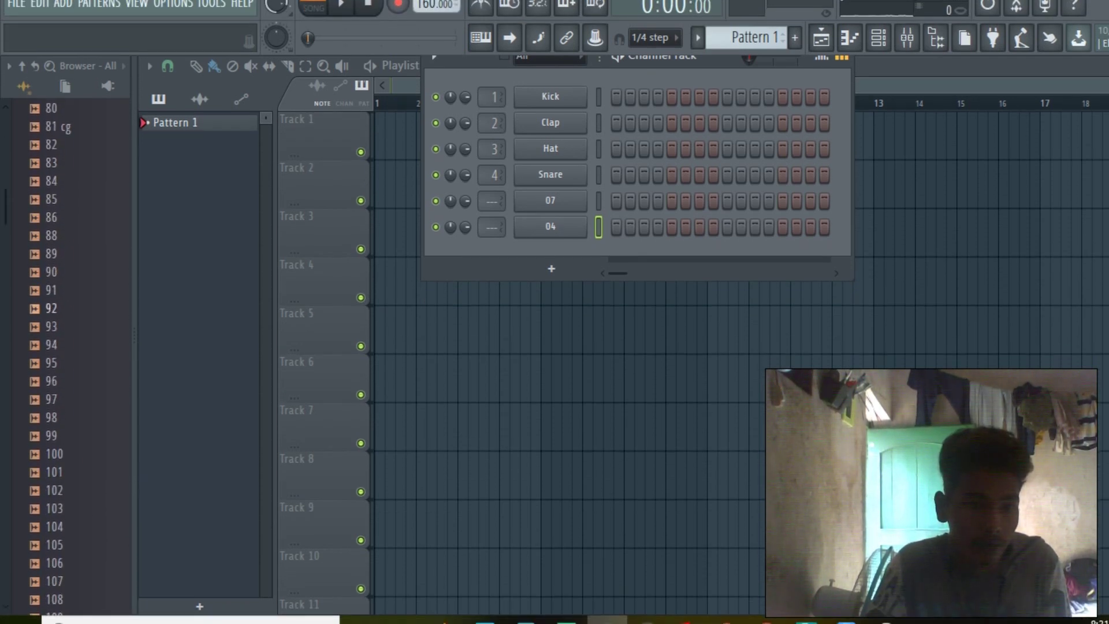
click(53, 410)
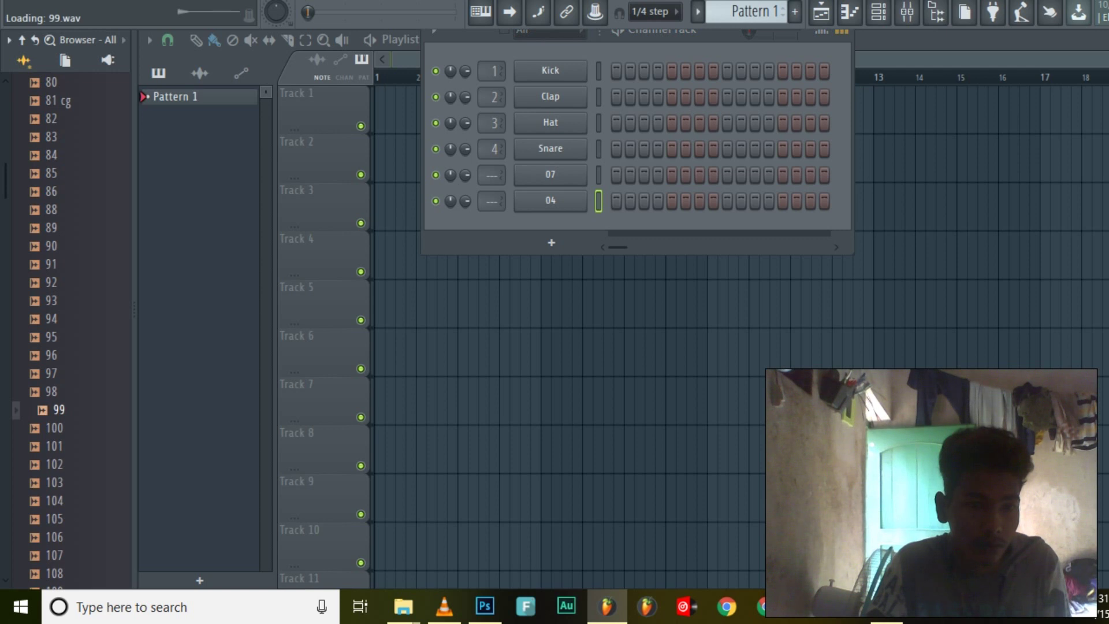
drag(53, 409, 523, 265)
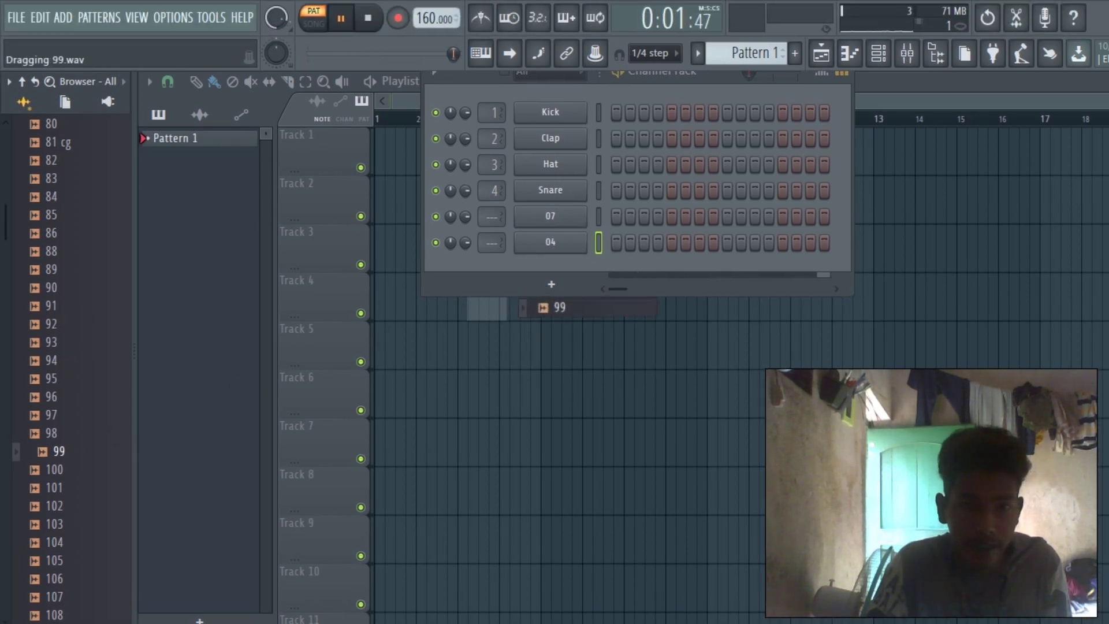
drag(522, 310, 548, 265)
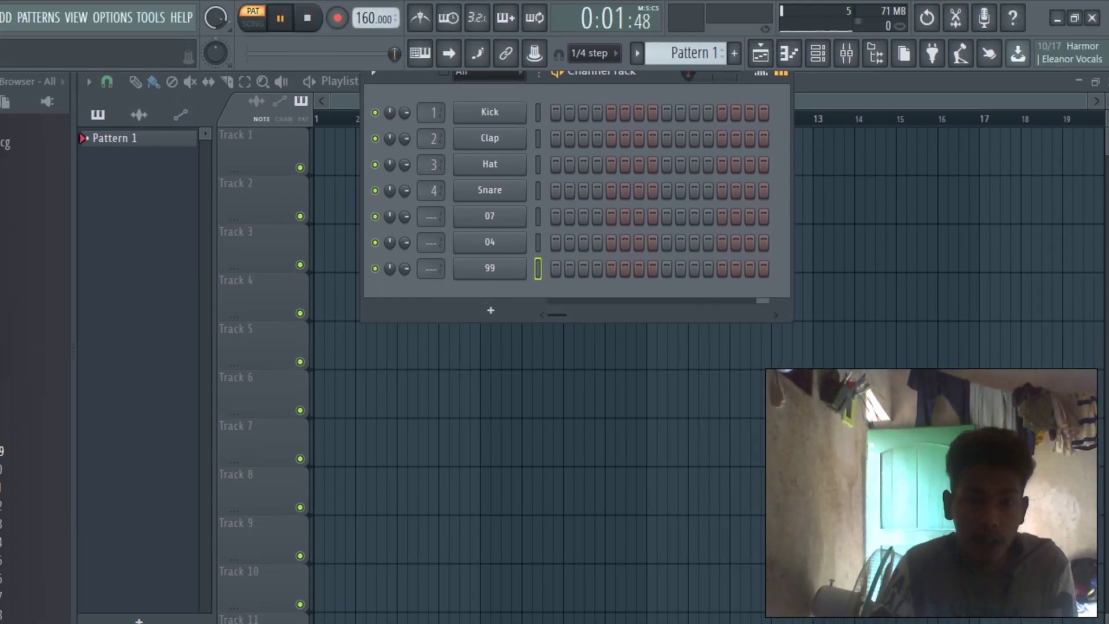
key(space)
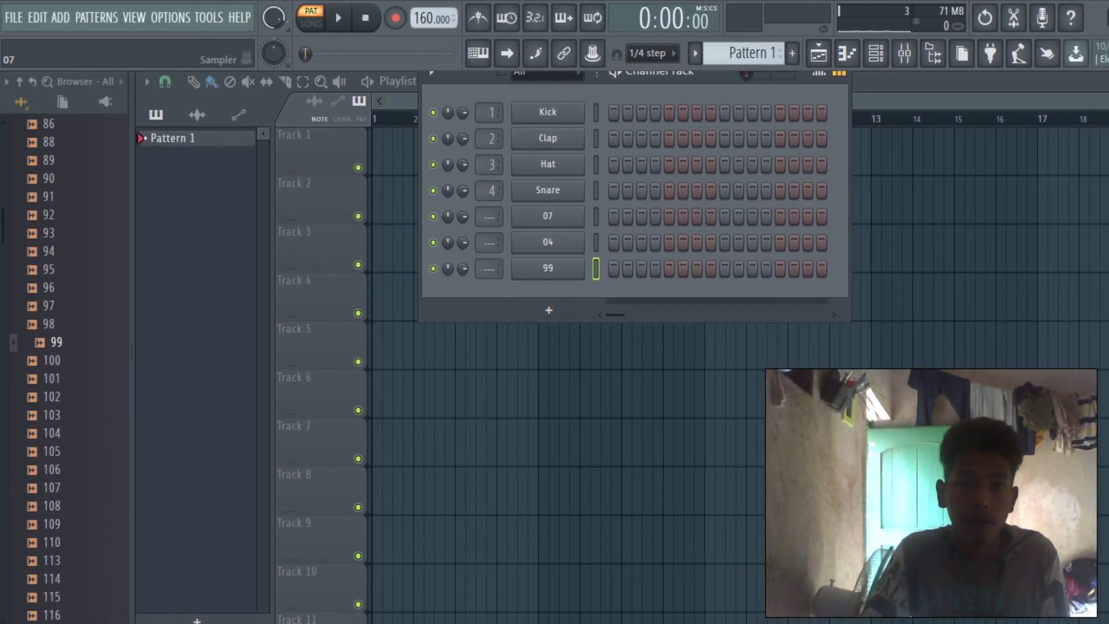
- Rename the 07 channel as jhumka
right_click(582, 209)
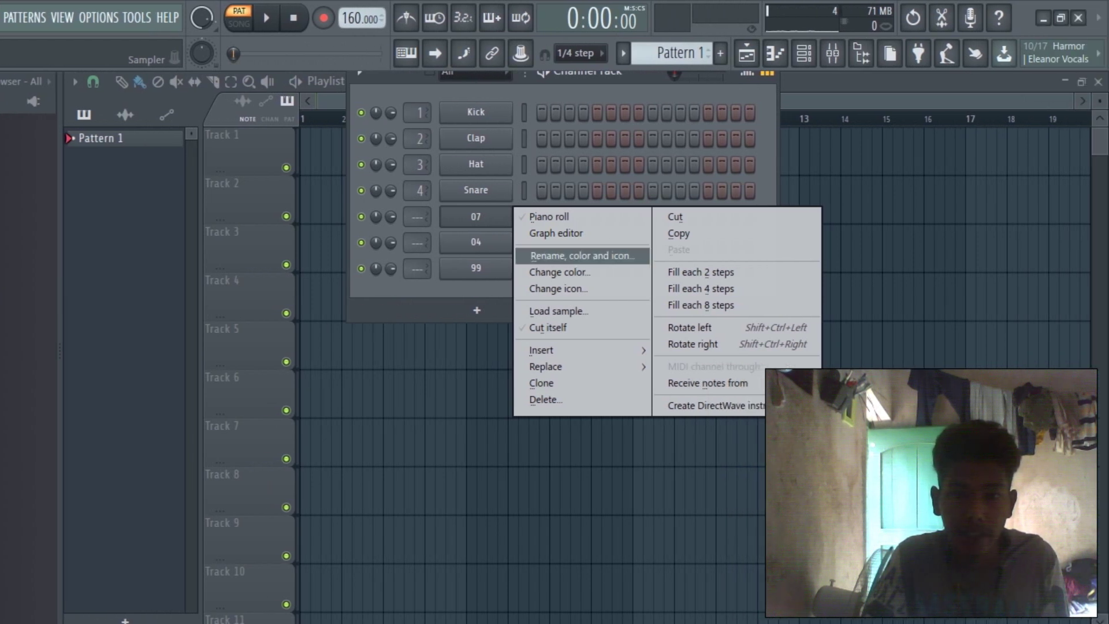
click(655, 255)
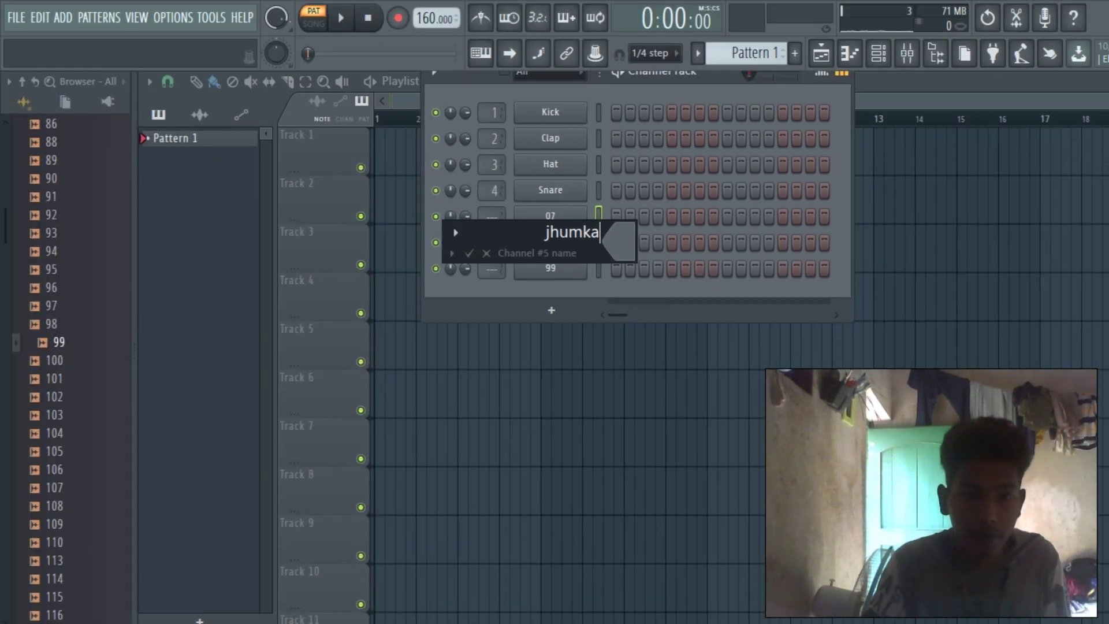
key(Return)
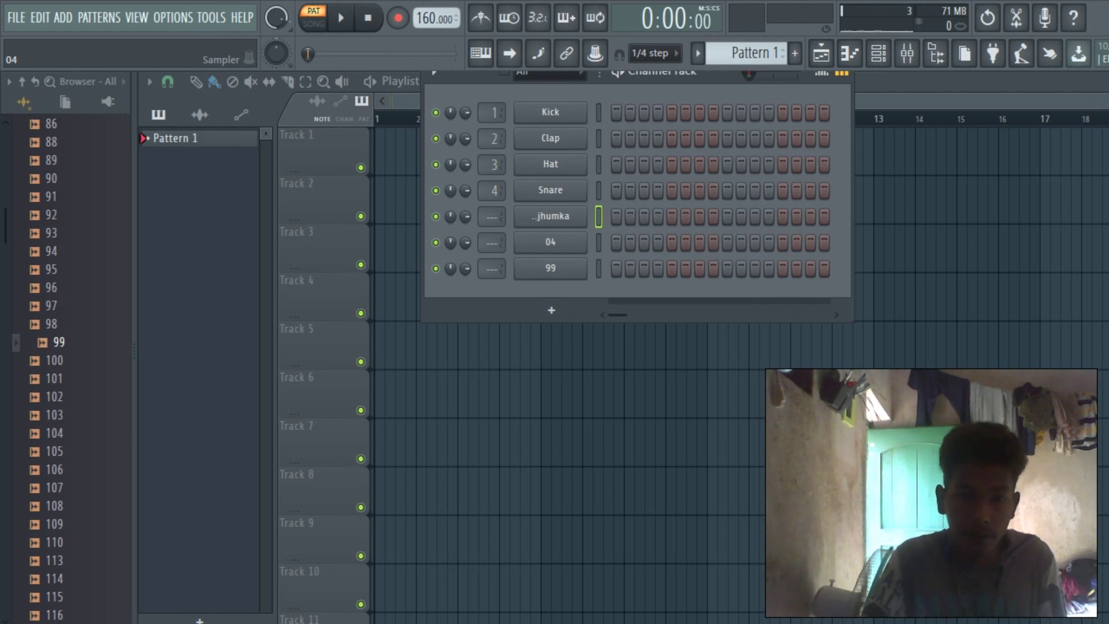
- Check the 04 channel's sampler settings and rename the channel as tasha
key(space)
click(550, 242)
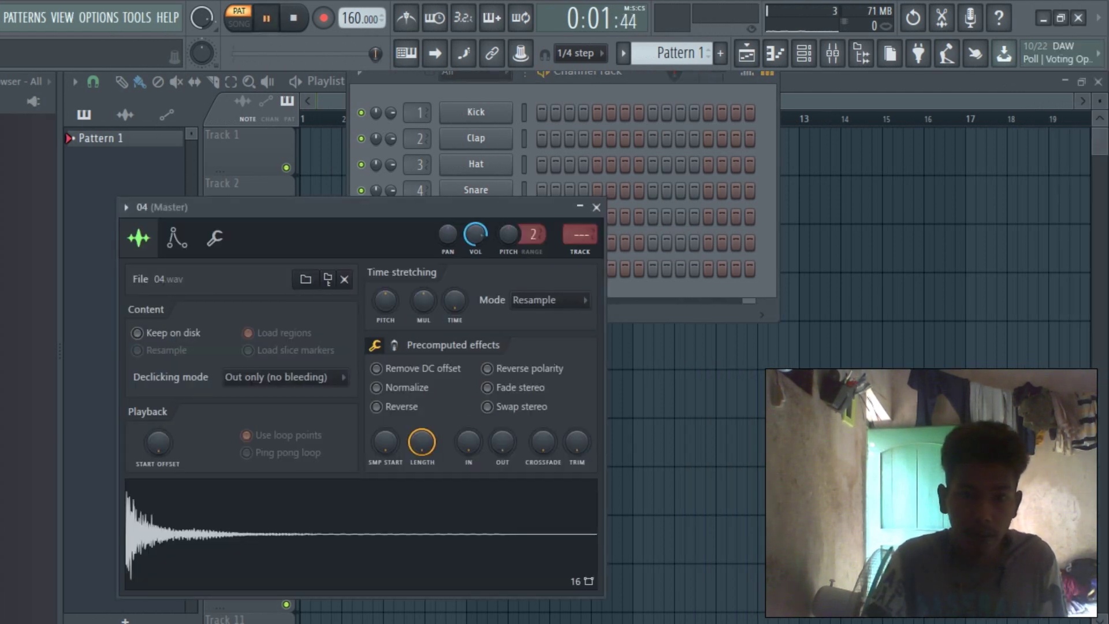
click(597, 207)
right_click(476, 242)
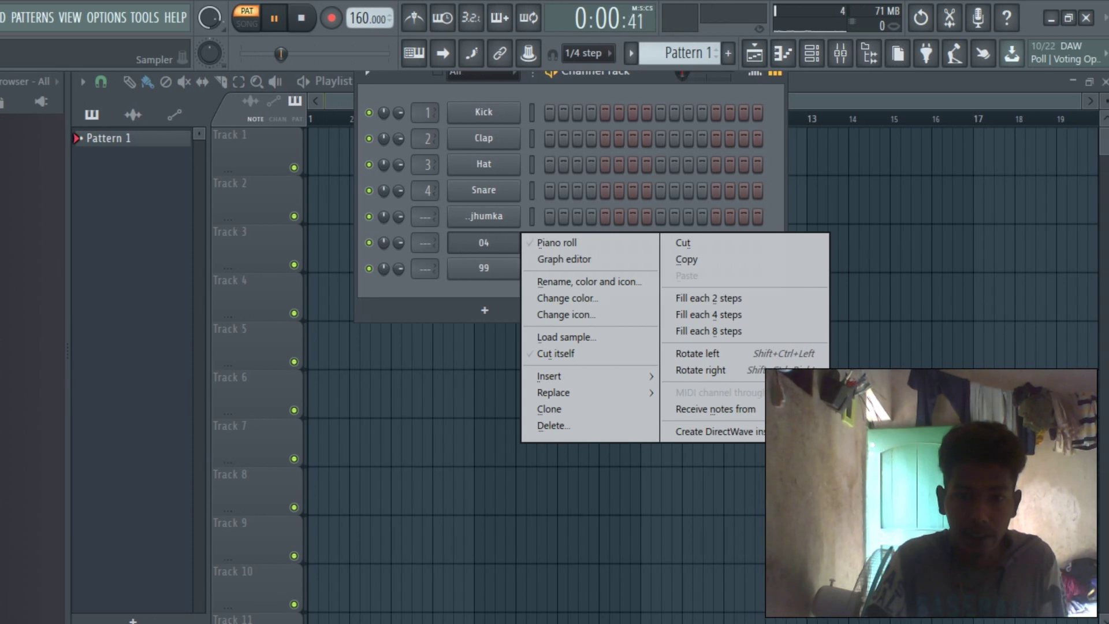
click(583, 281)
text(tasha)
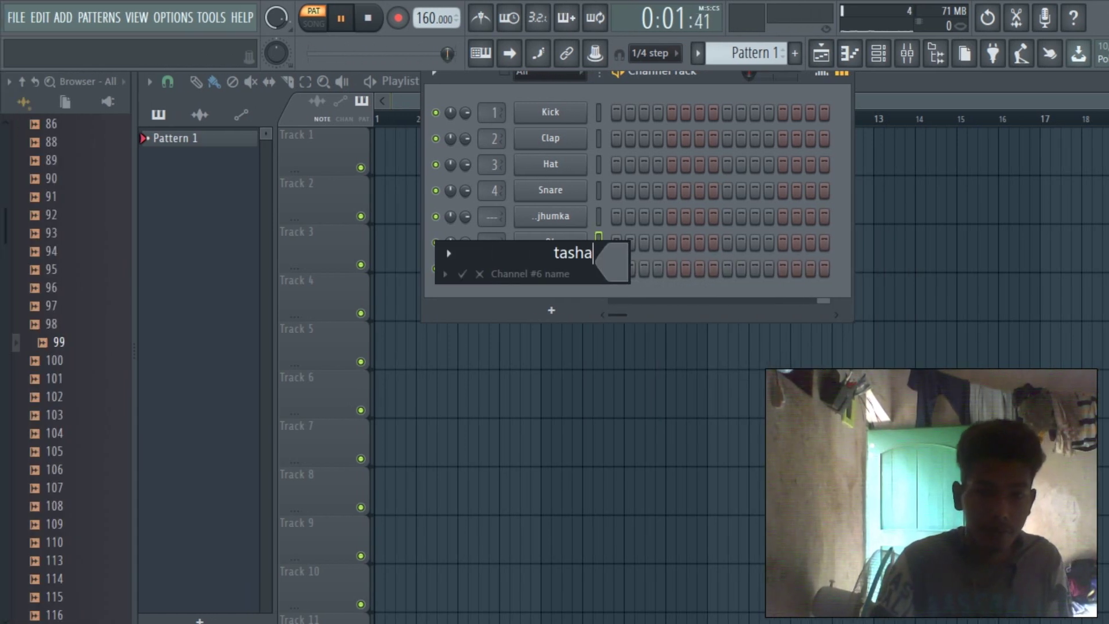
click(461, 274)
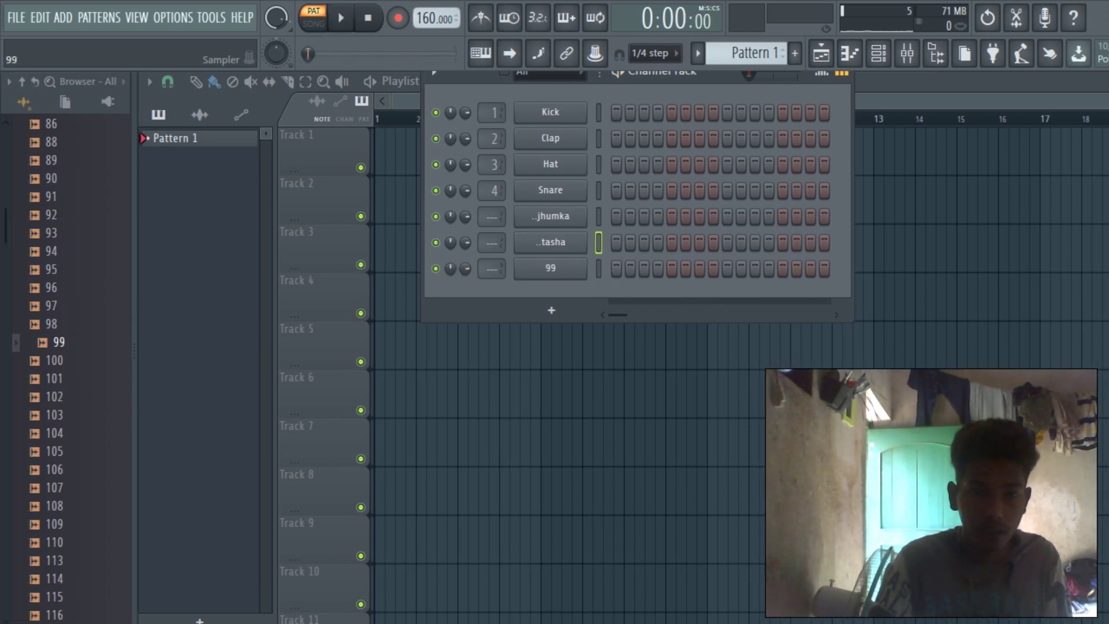
- Audition the 99 channel and rename it as kick
click(551, 268)
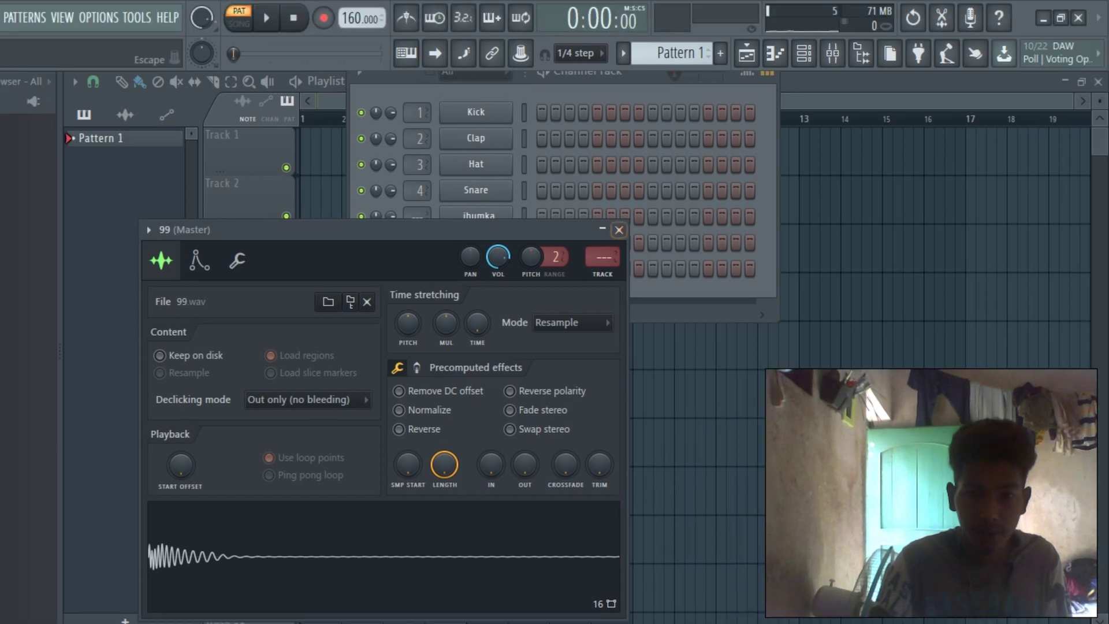
click(693, 189)
key(space)
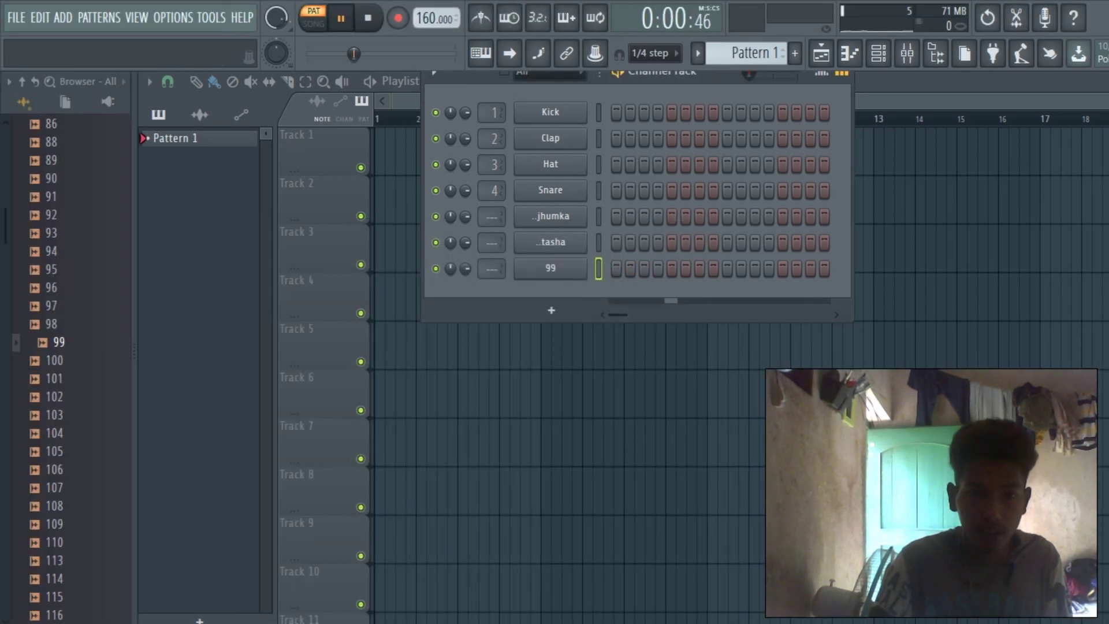
click(550, 268)
click(618, 230)
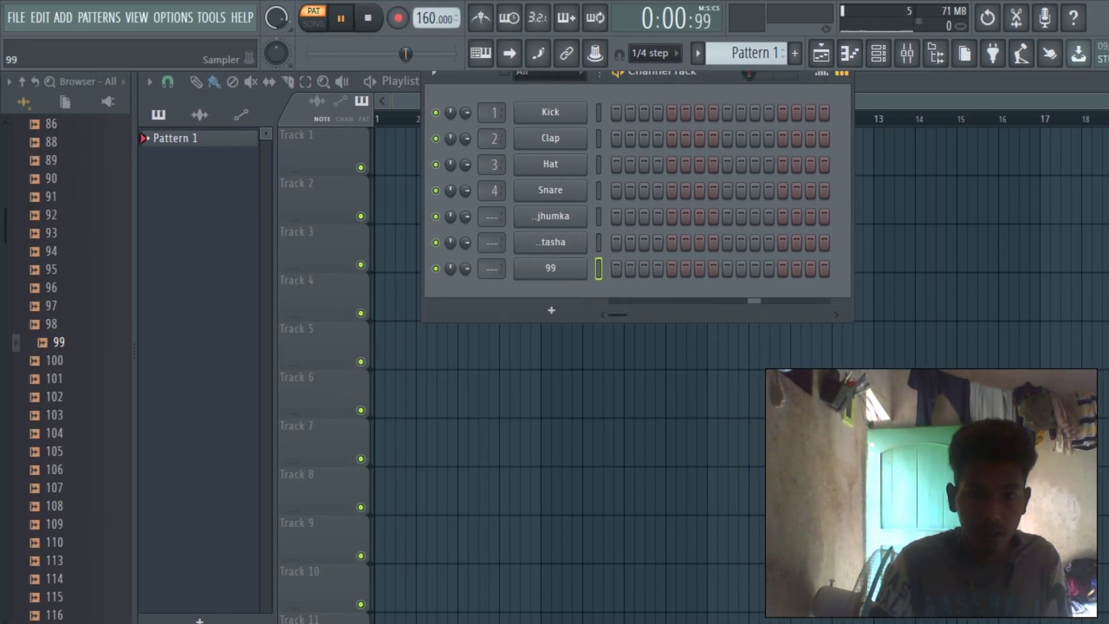
key(space)
right_click(511, 267)
click(582, 307)
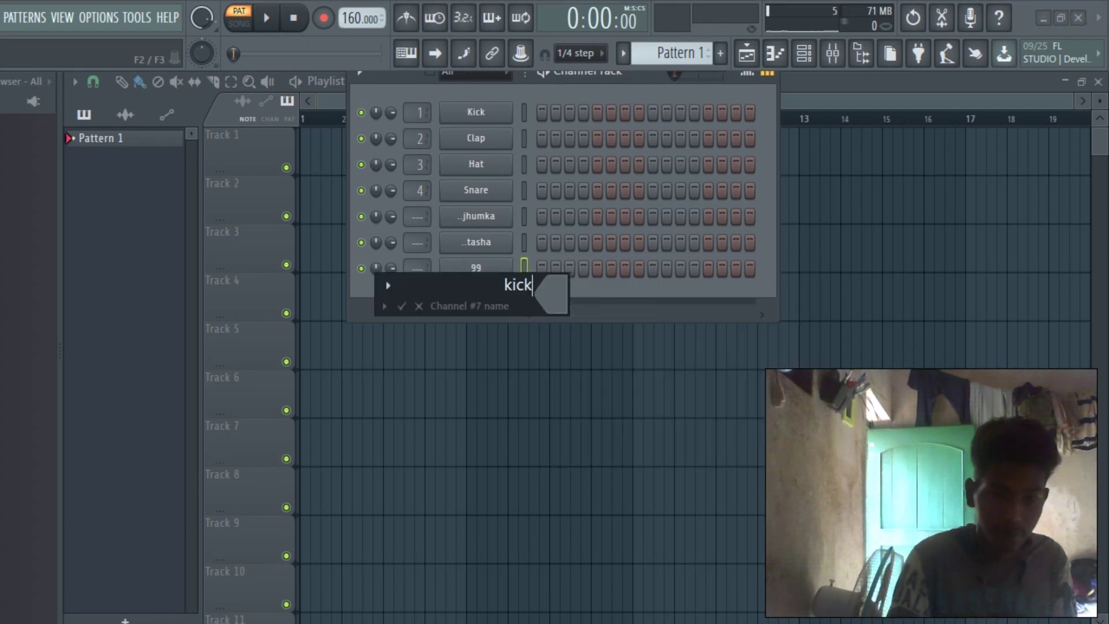
key(Return)
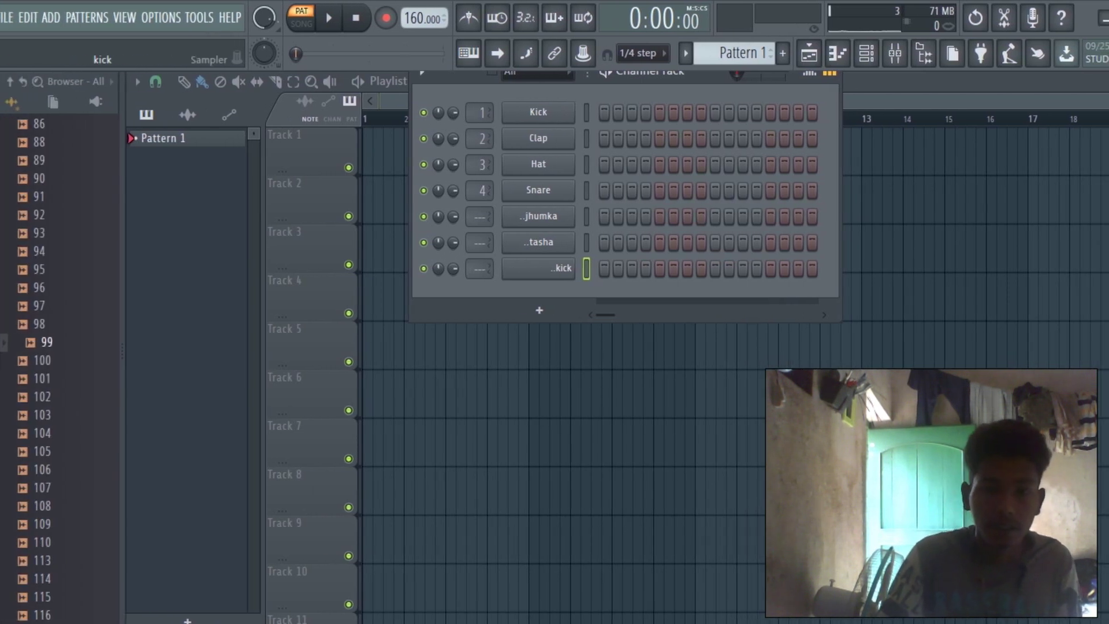
- Open the sampler settings of the new kick channel and turn on Normalize for its sample
key(space)
click(555, 268)
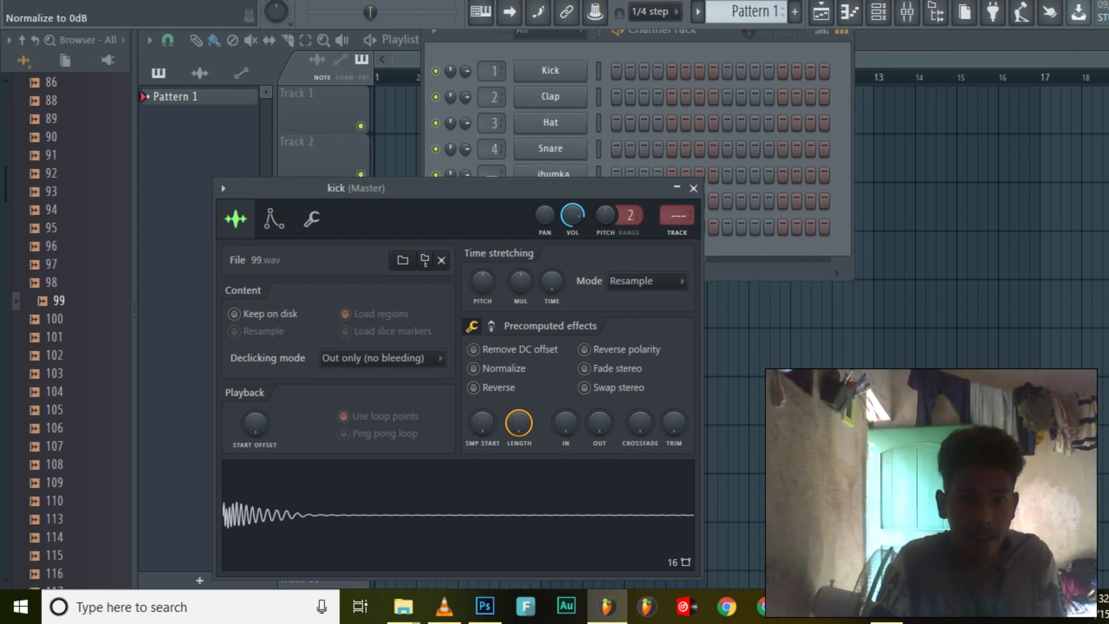
click(474, 368)
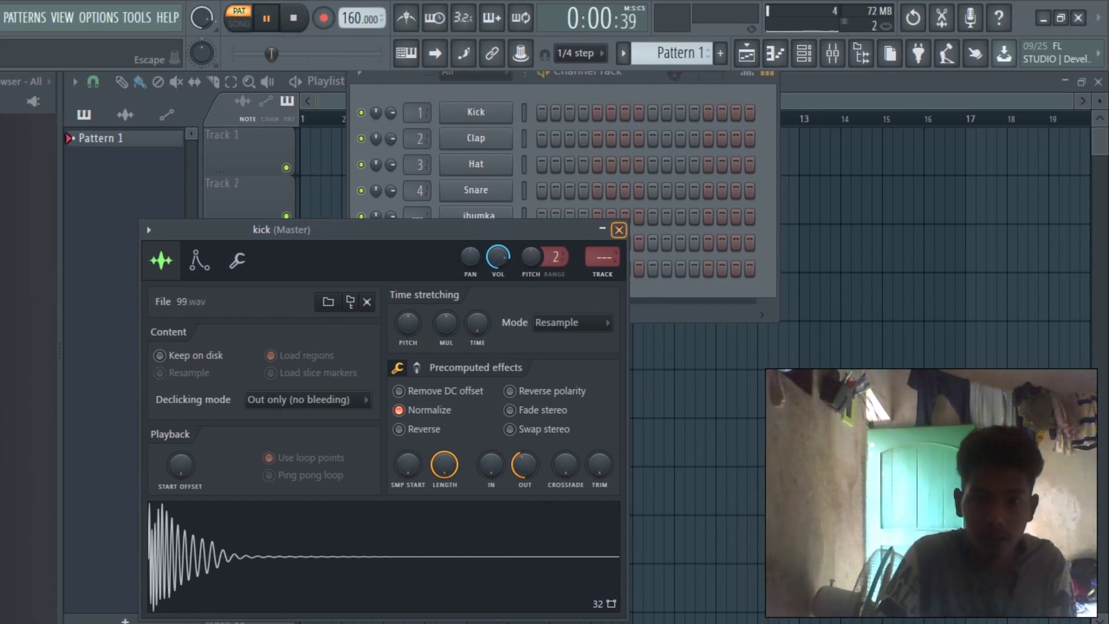
- Close the kick sampler settings, fill each 4 steps on the jhumka channel in Pattern 1, and play the pattern
click(619, 230)
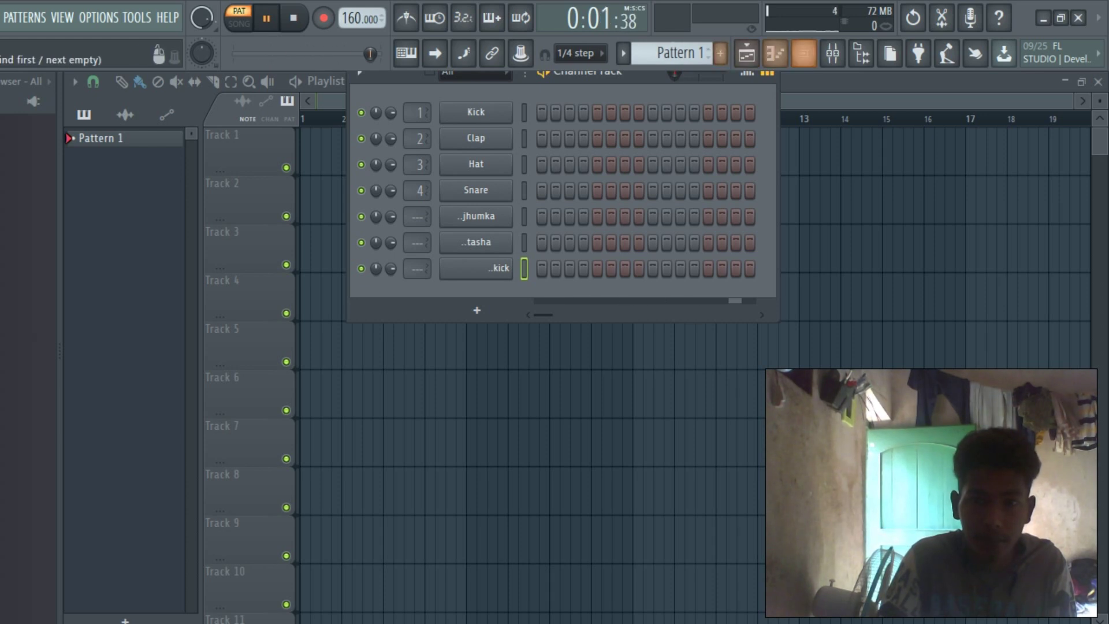
key(space)
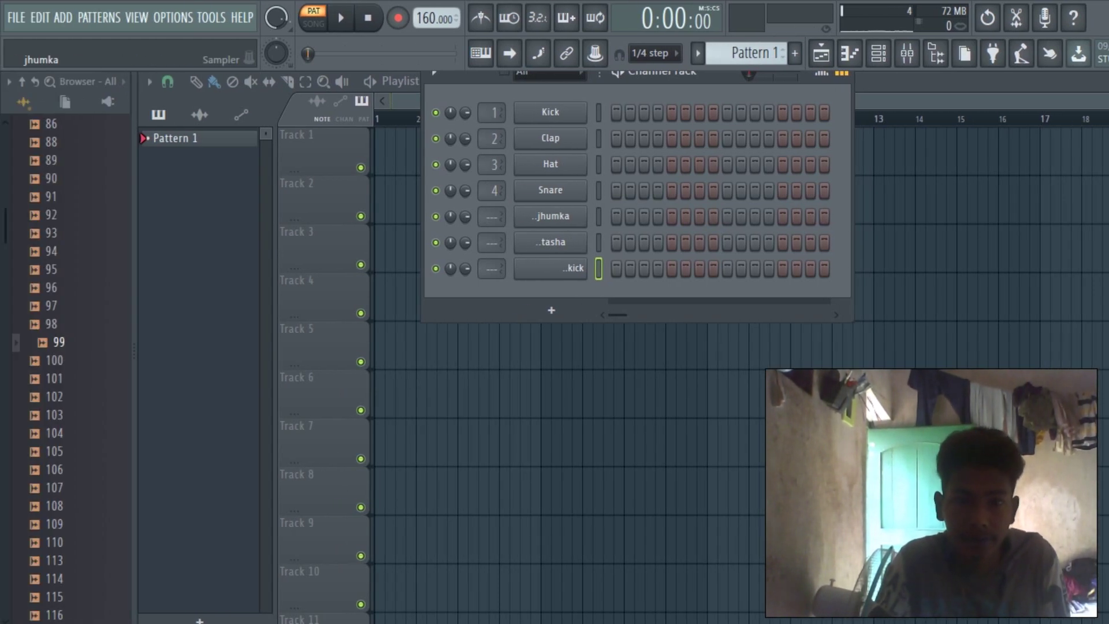
right_click(578, 216)
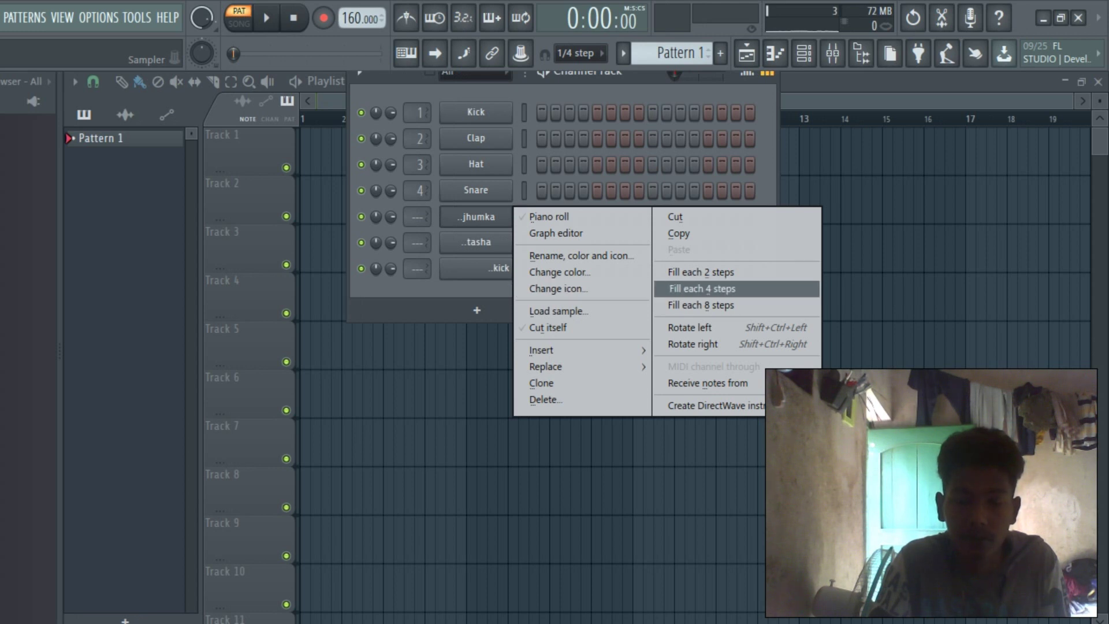
click(701, 288)
key(space)
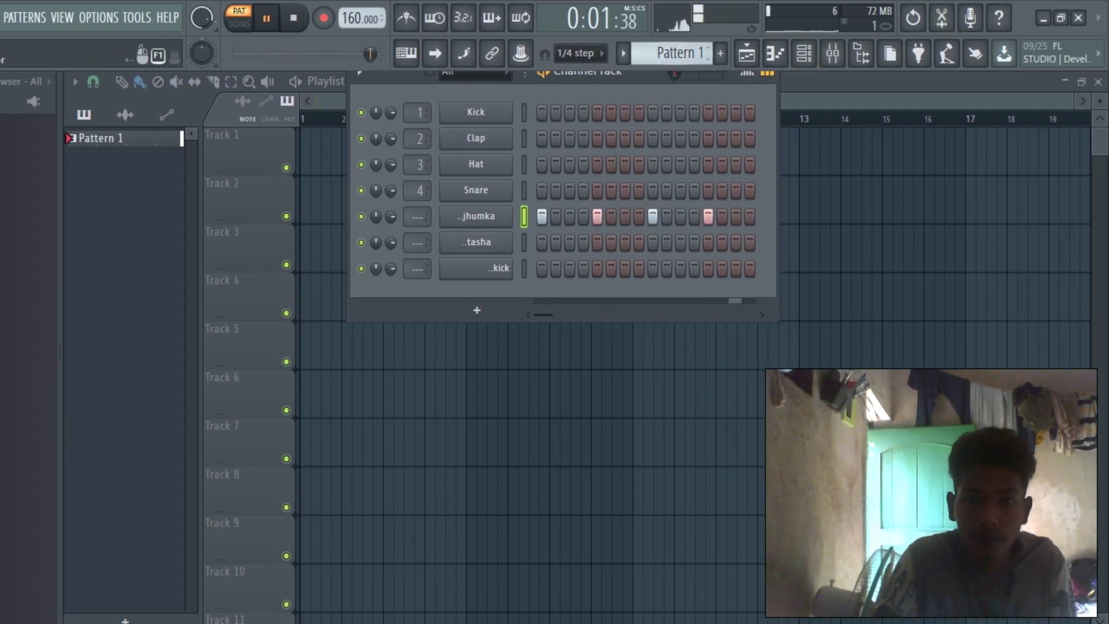
- Create a second pattern with a blank name and open the tasha channel's piano roll with snapping at 1/2 step
click(720, 53)
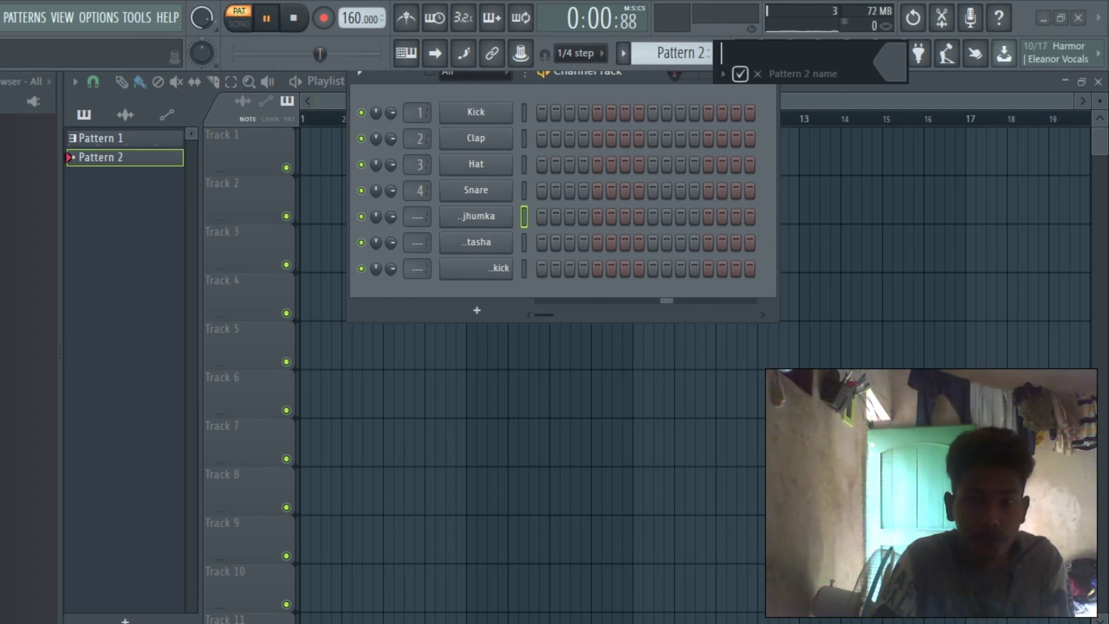
key(Return)
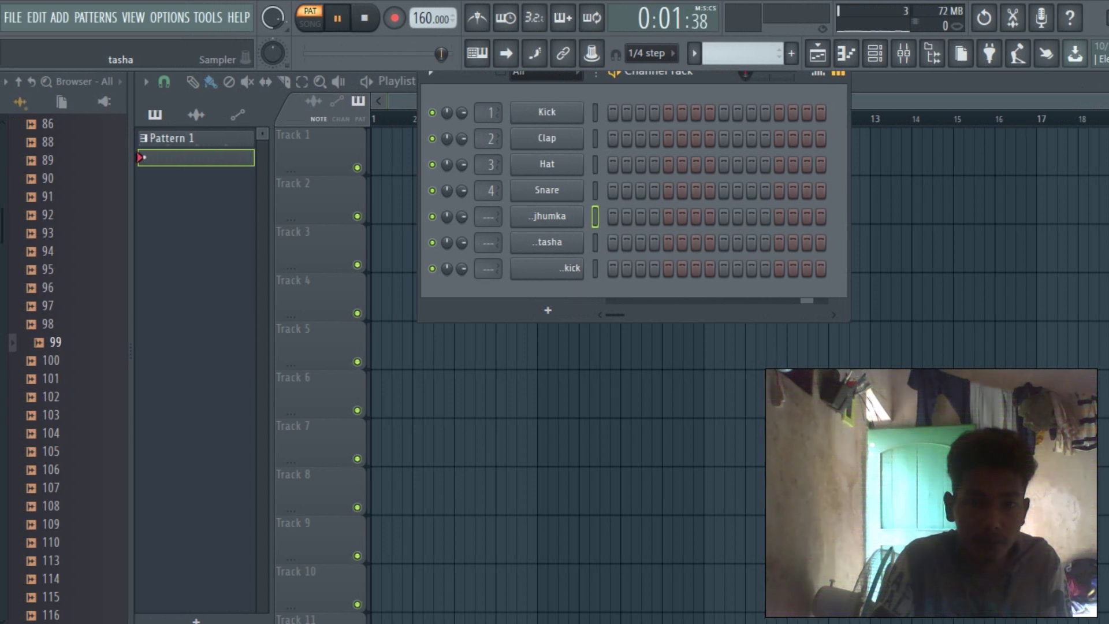
right_click(580, 238)
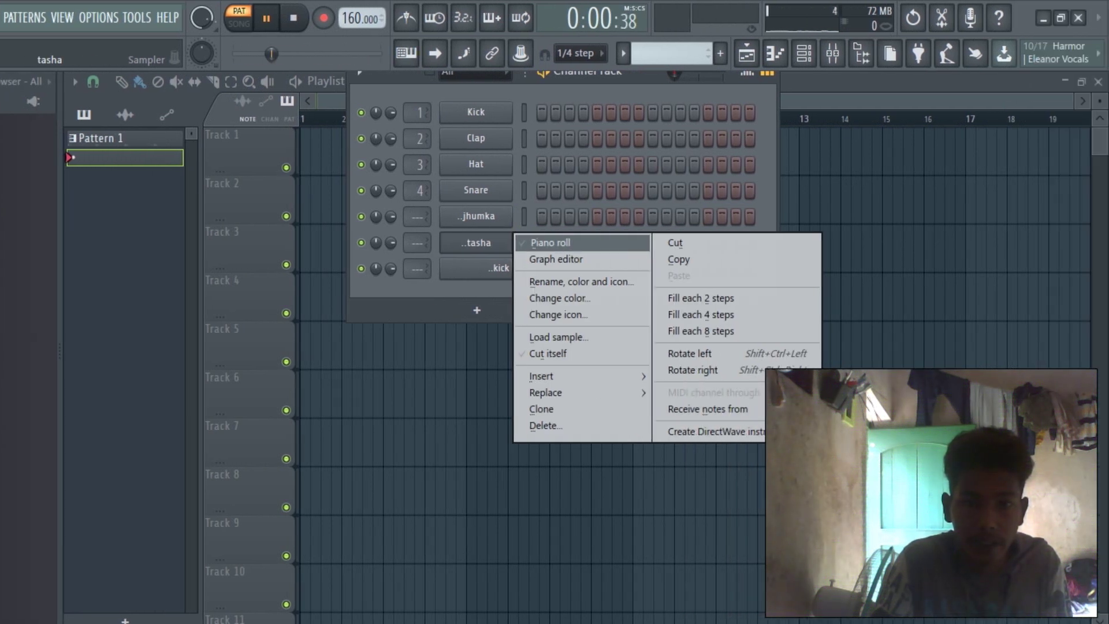
click(550, 243)
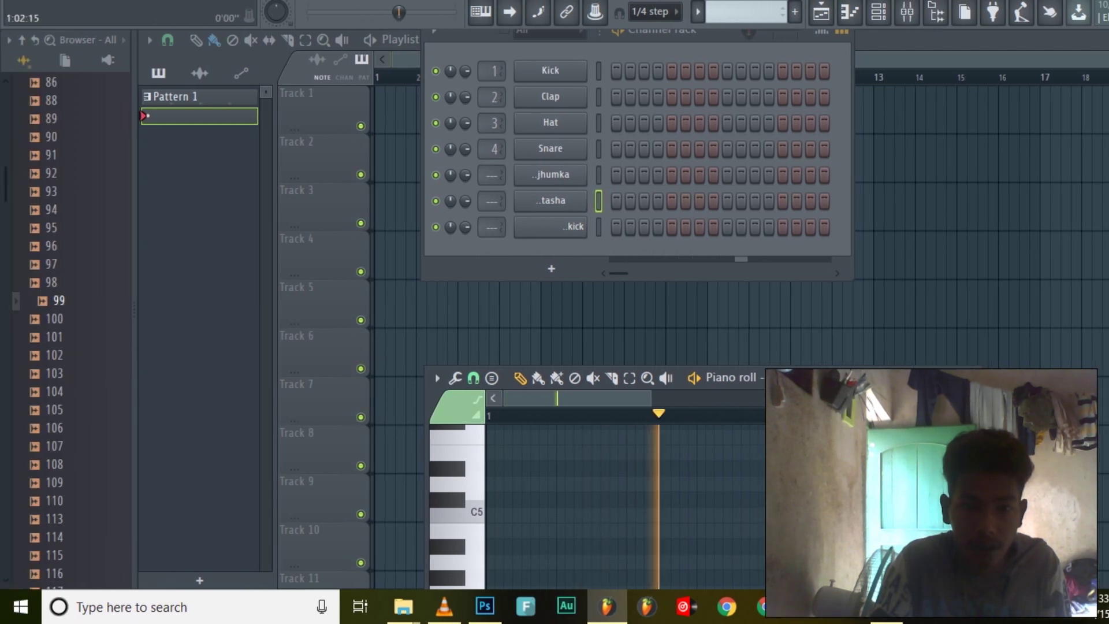
click(472, 377)
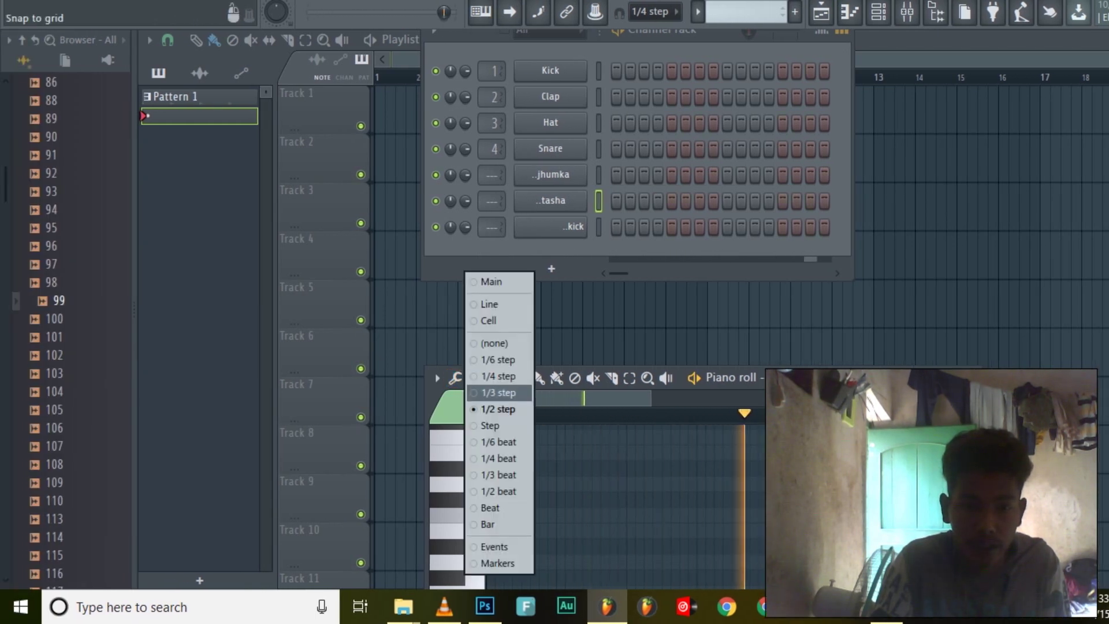
click(499, 409)
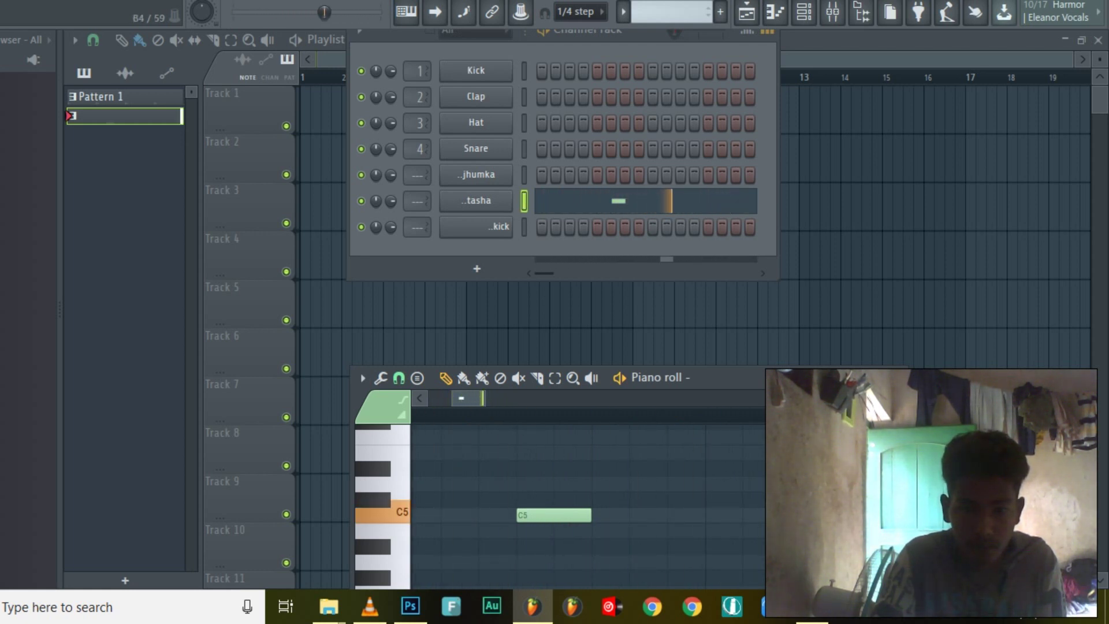
- Enter three adjoining C5 notes for tasha in the piano roll, two short ones followed by a longer one
click(602, 515)
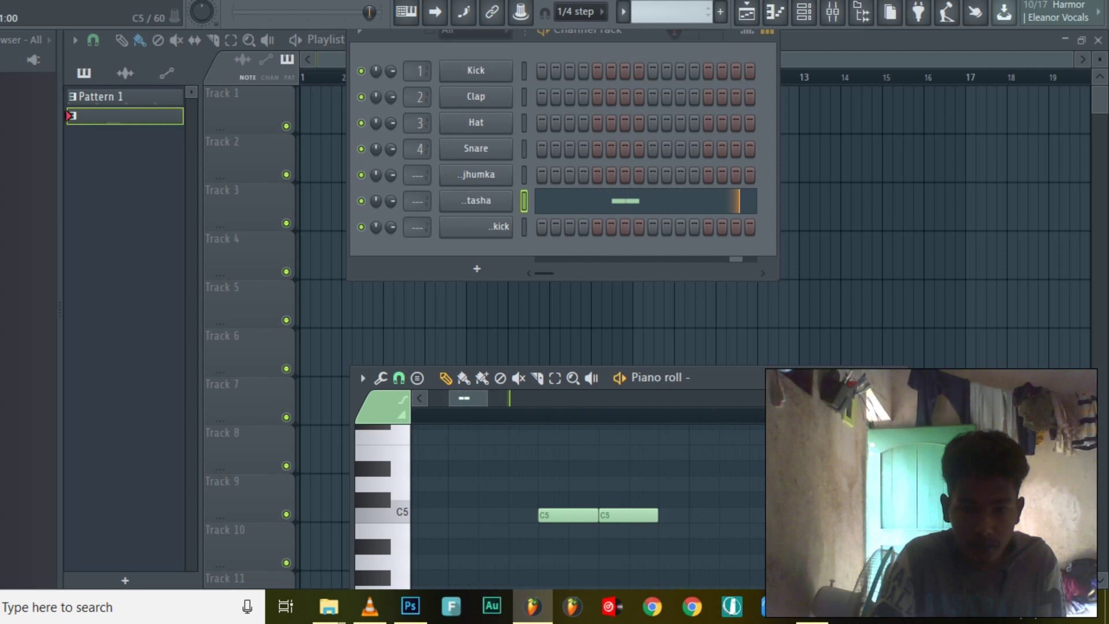
scroll(612, 515, down, 4)
scroll(612, 523, up, 4)
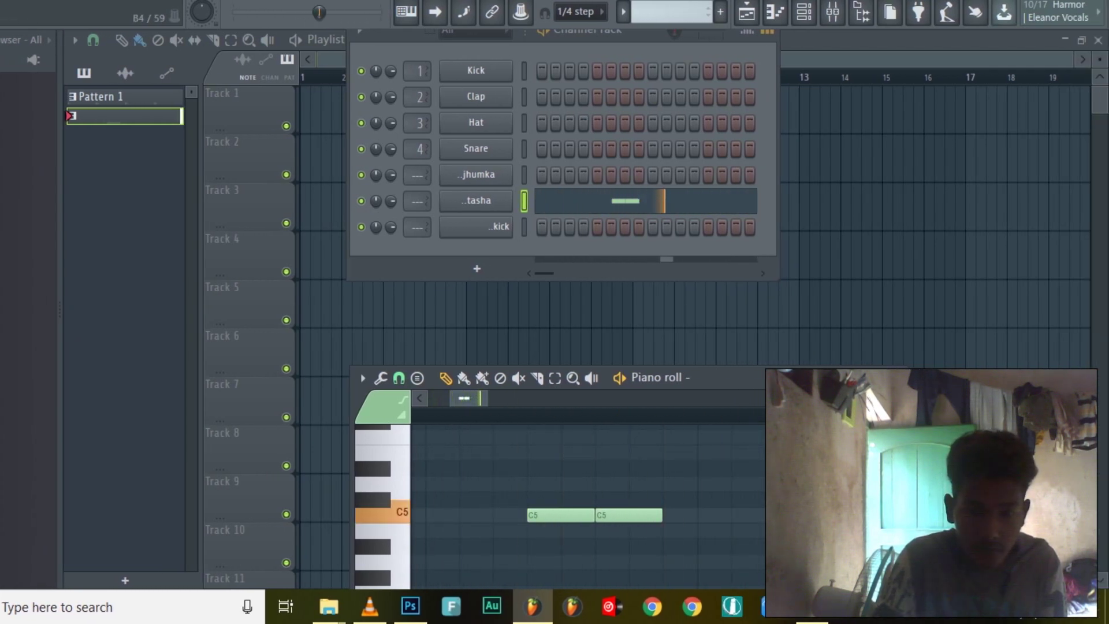
drag(595, 530, 595, 515)
scroll(595, 522, down, 2)
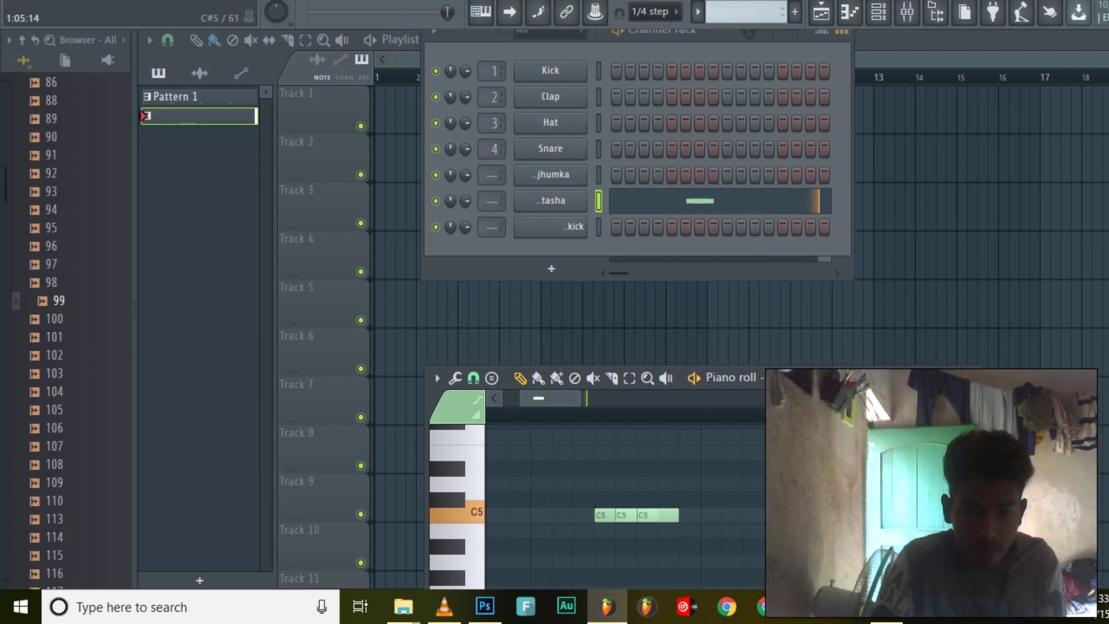
- Stop playback, duplicate the three-note tasha group once further along the pattern, and close the piano roll
key(space)
scroll(543, 515, down, 1)
key(ctrl+b)
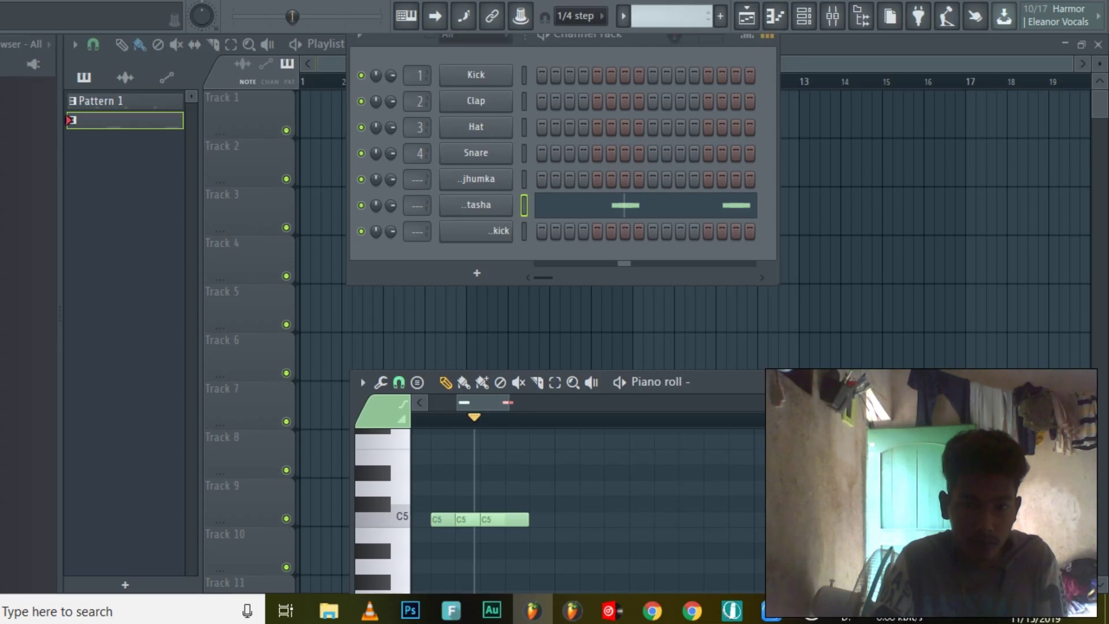
key(Escape)
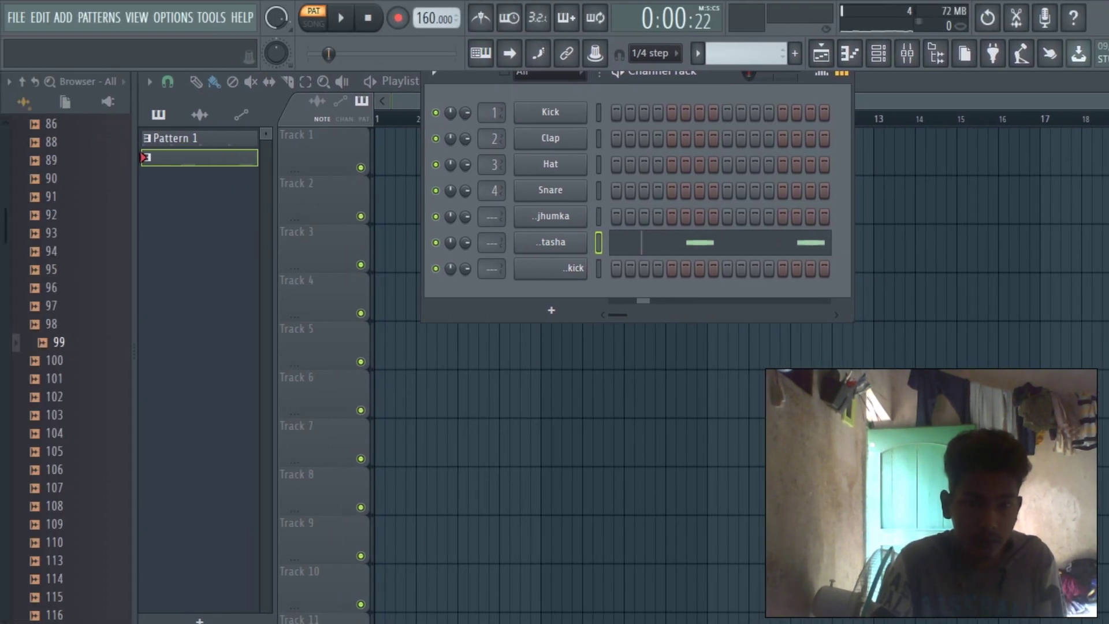
- Switch to the playlist in song mode and briefly play the empty arrangement
click(327, 89)
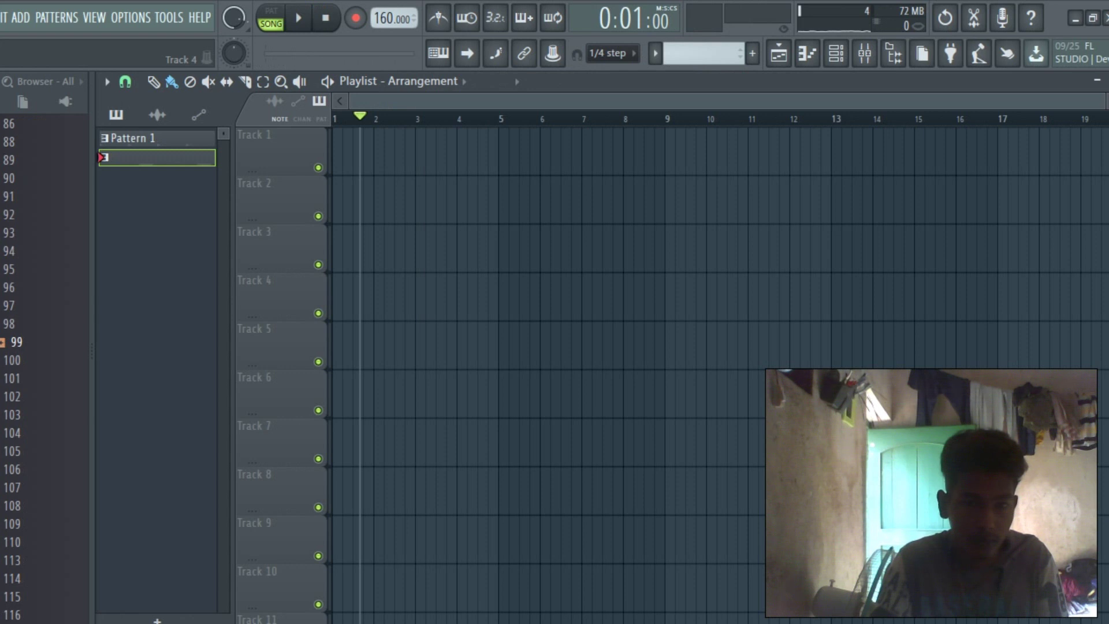
key(space)
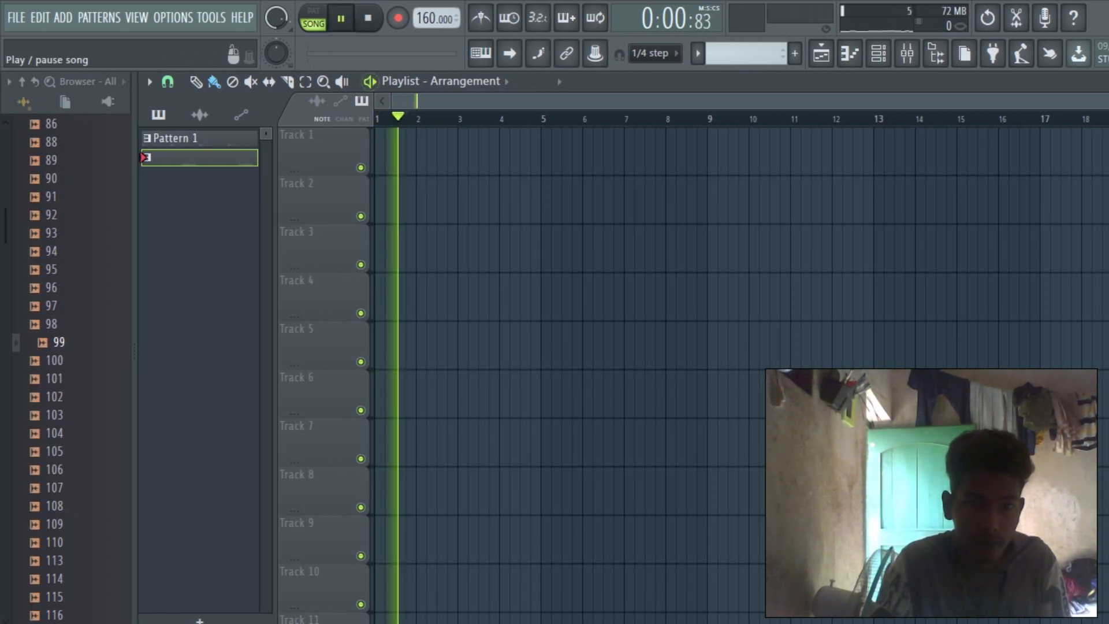
click(298, 18)
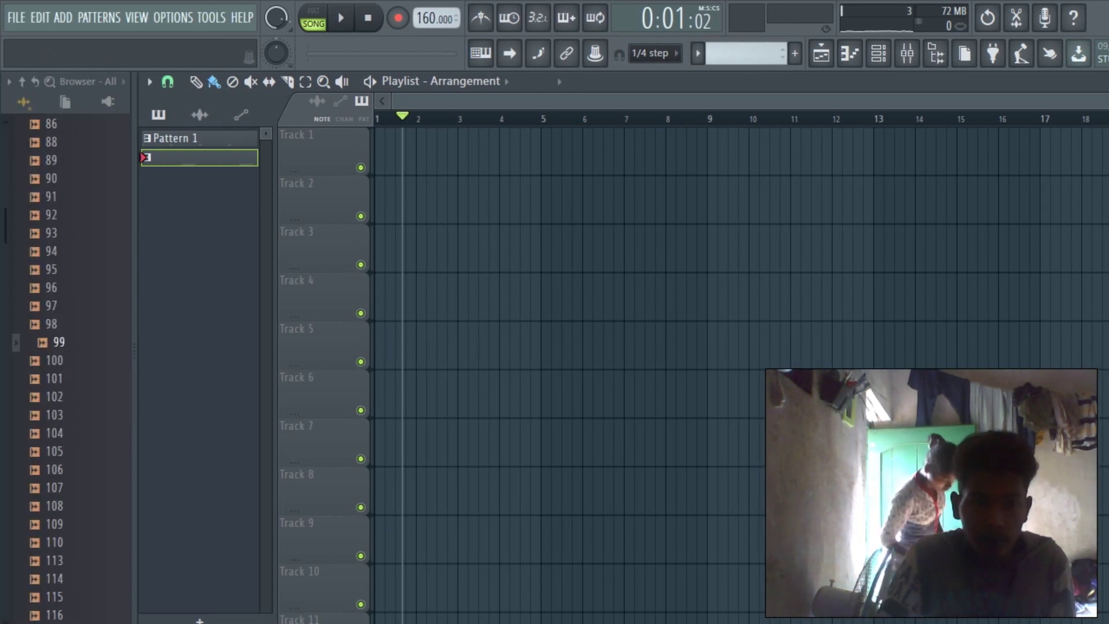
- Place seven Pattern 1 clips in a row on Track 2 starting at bar 1, and play the arrangement
click(202, 138)
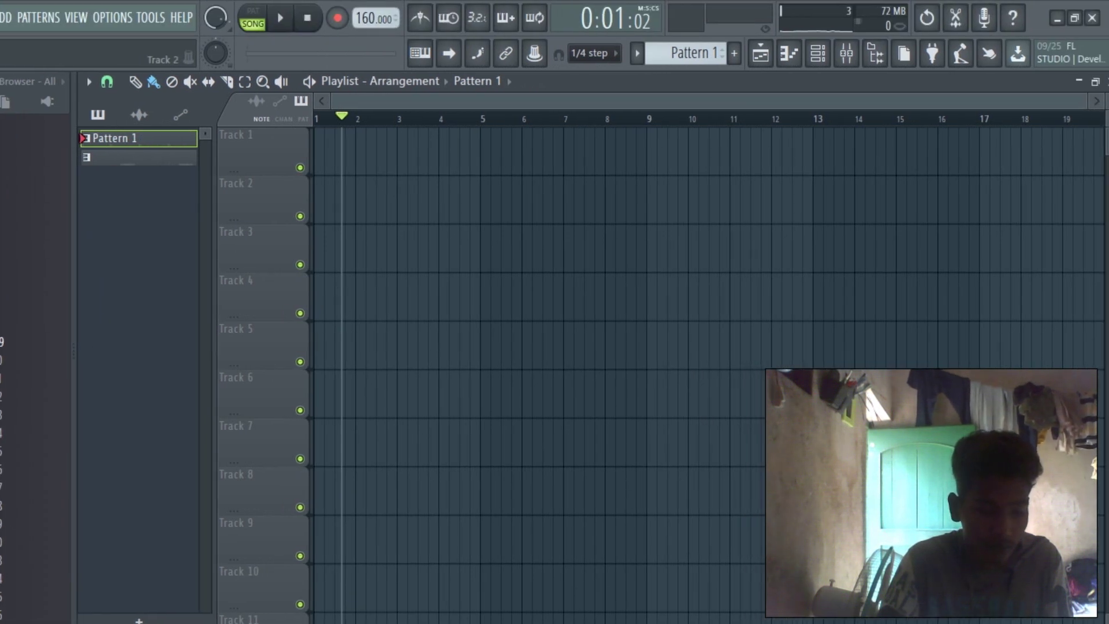
click(649, 200)
drag(622, 200, 352, 200)
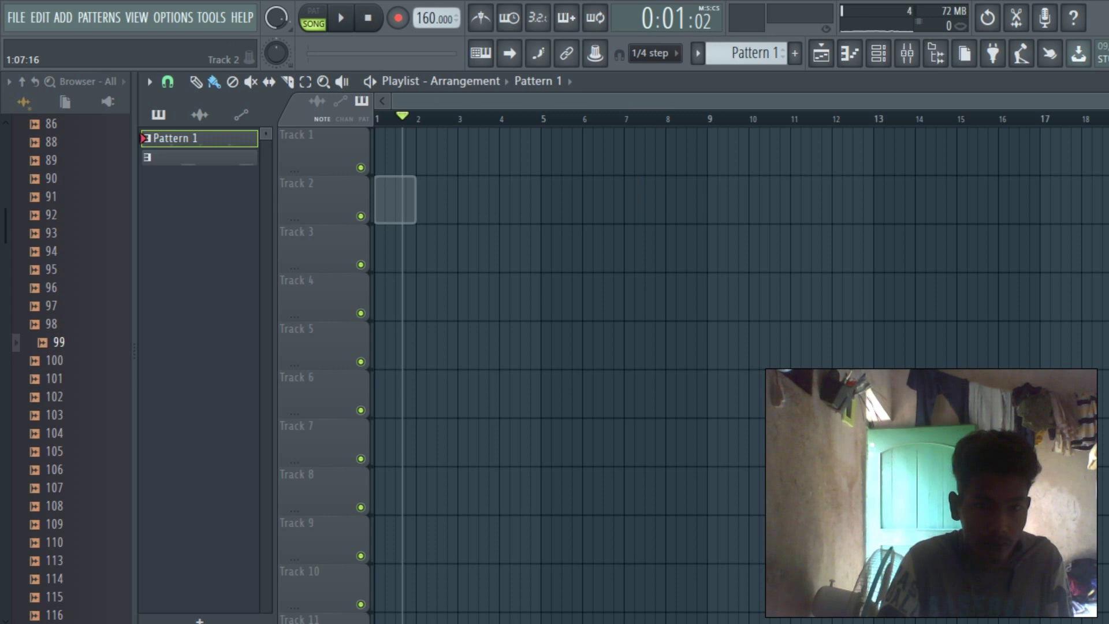
click(196, 82)
drag(658, 200, 386, 231)
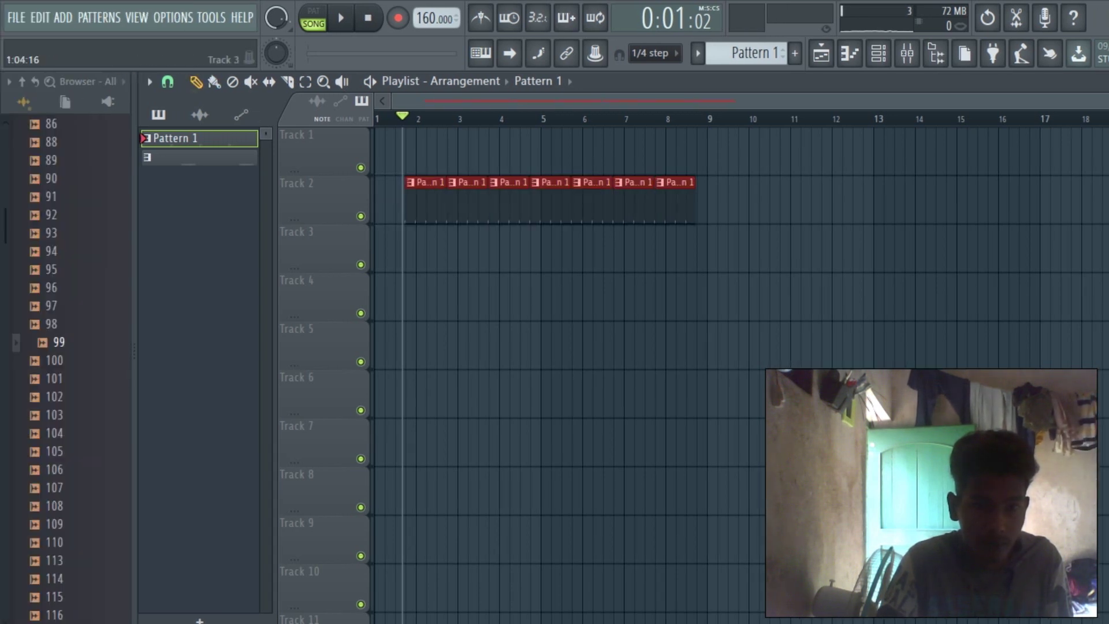
key(space)
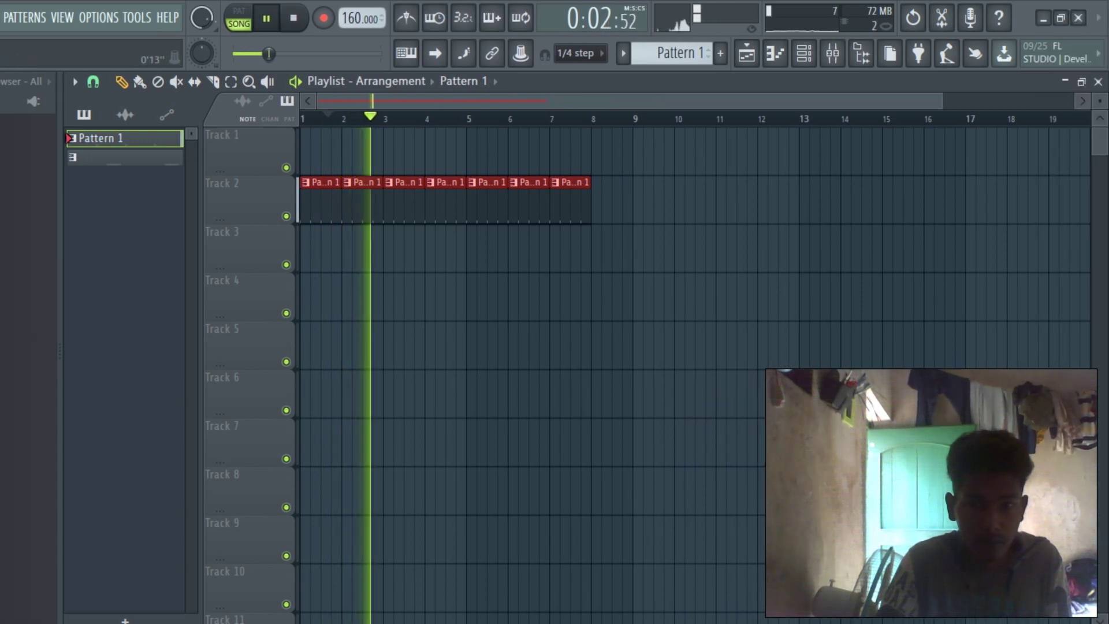
- Toggle Normalize, Remove DC offset and Reverse polarity in the jhumka channel's sampler settings
click(803, 53)
click(483, 216)
click(429, 348)
click(428, 329)
click(539, 329)
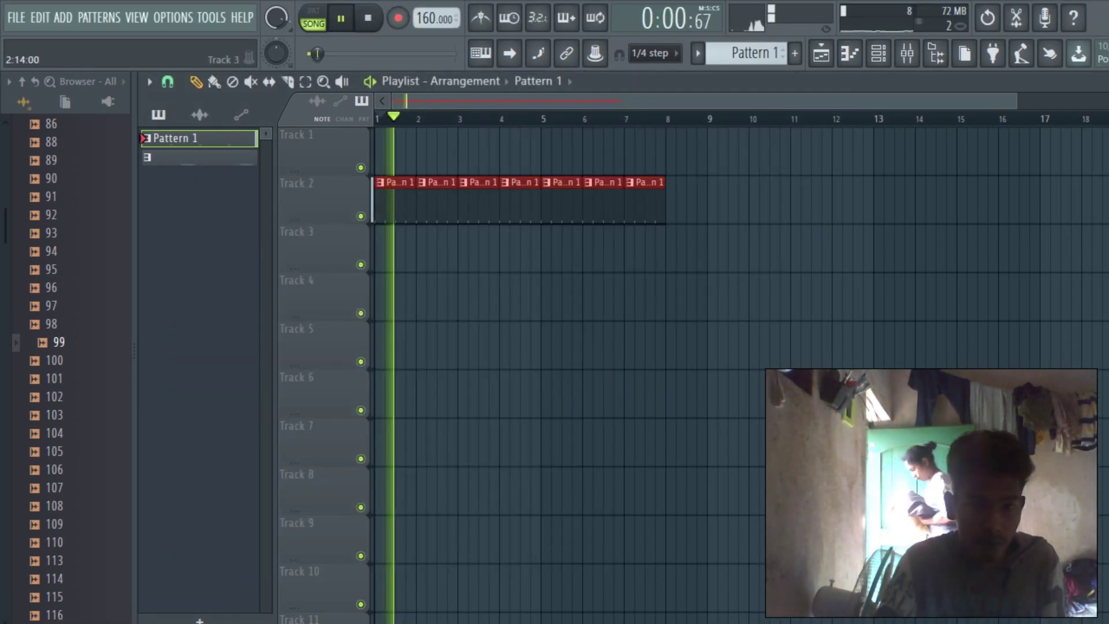
scroll(451, 297, down, 2)
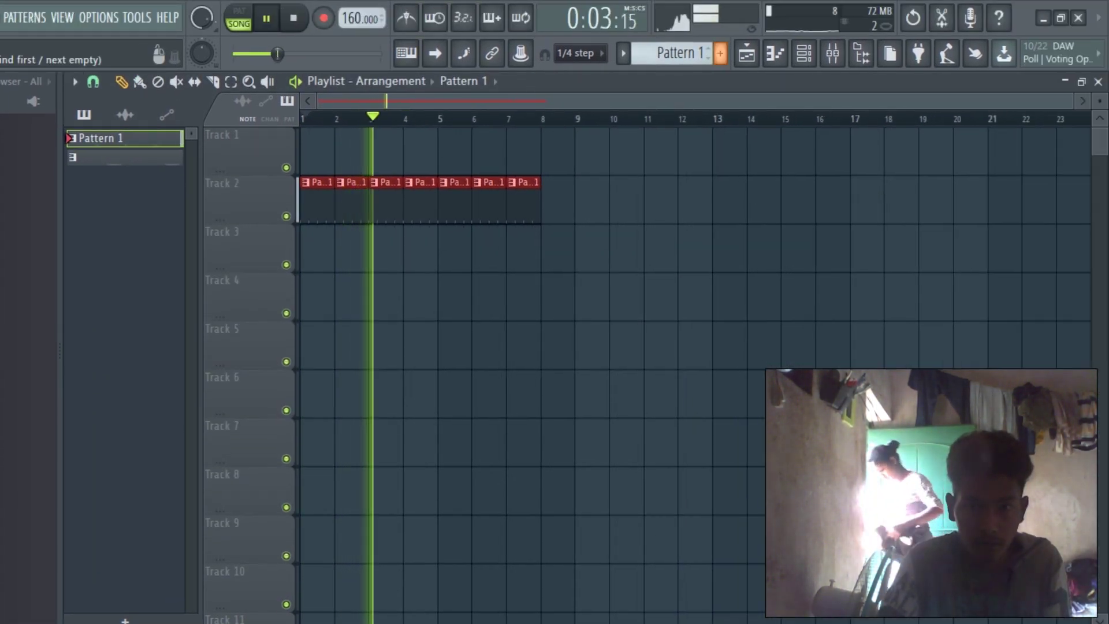
key(F4)
key(Return)
scroll(673, 53, down, 1)
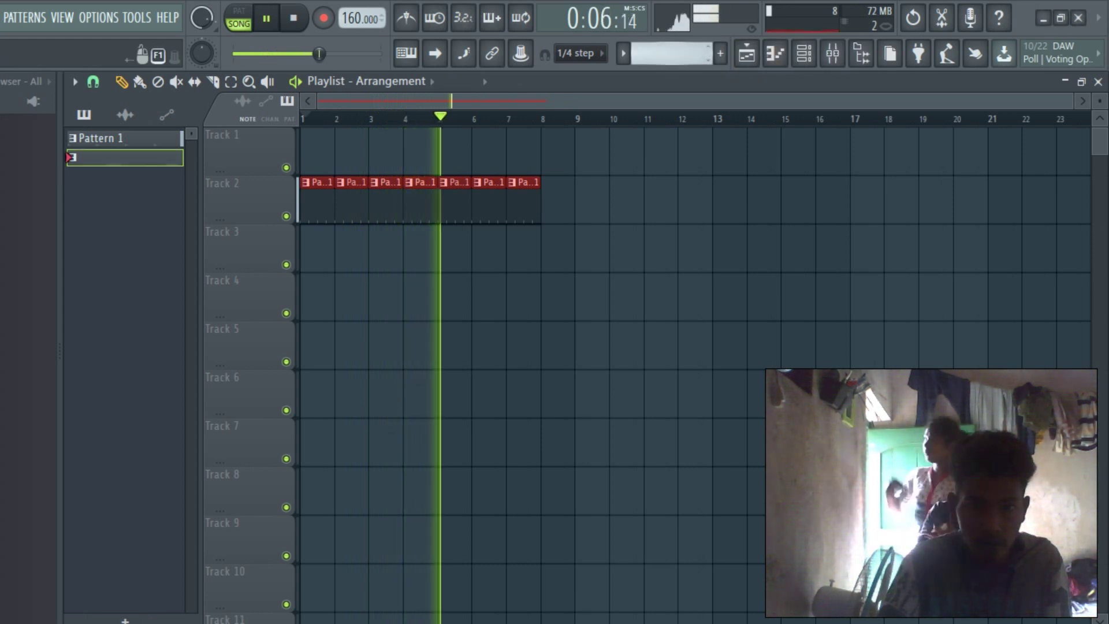
scroll(673, 53, up, 1)
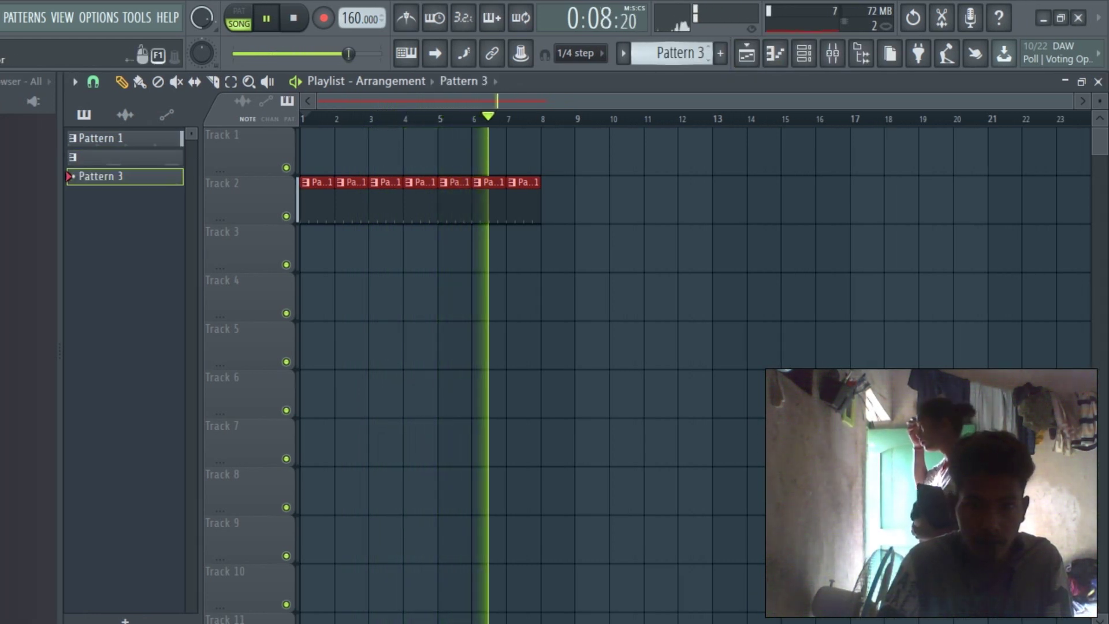
- Place a row of clips of the blank-named pattern on Track 3 from bar 1, removing those that extend past bar 8
scroll(673, 53, down, 1)
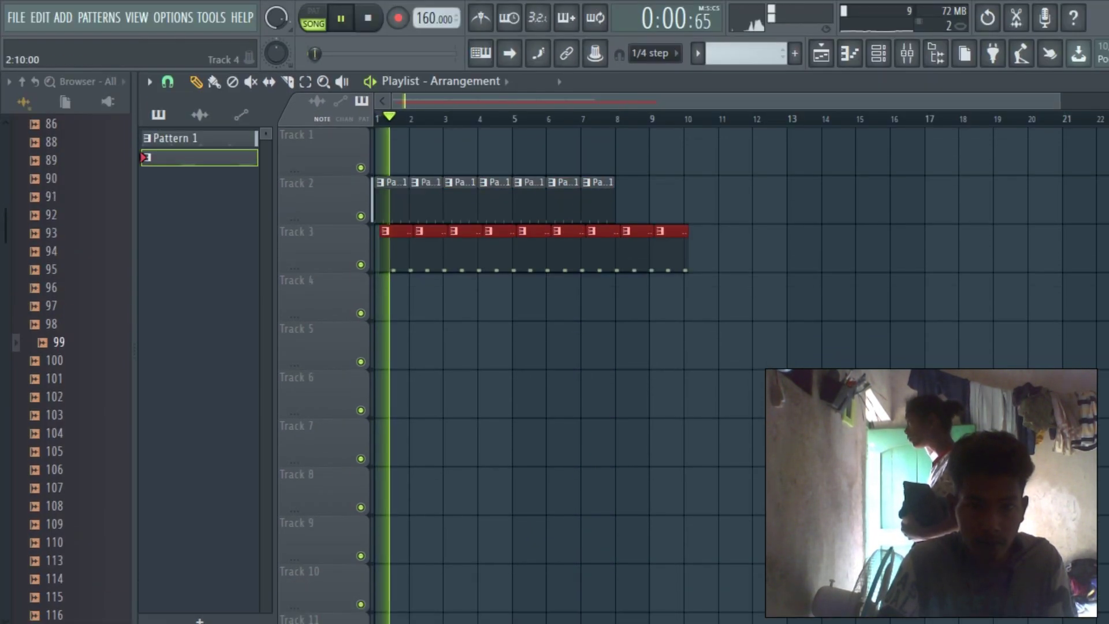
drag(462, 248, 457, 248)
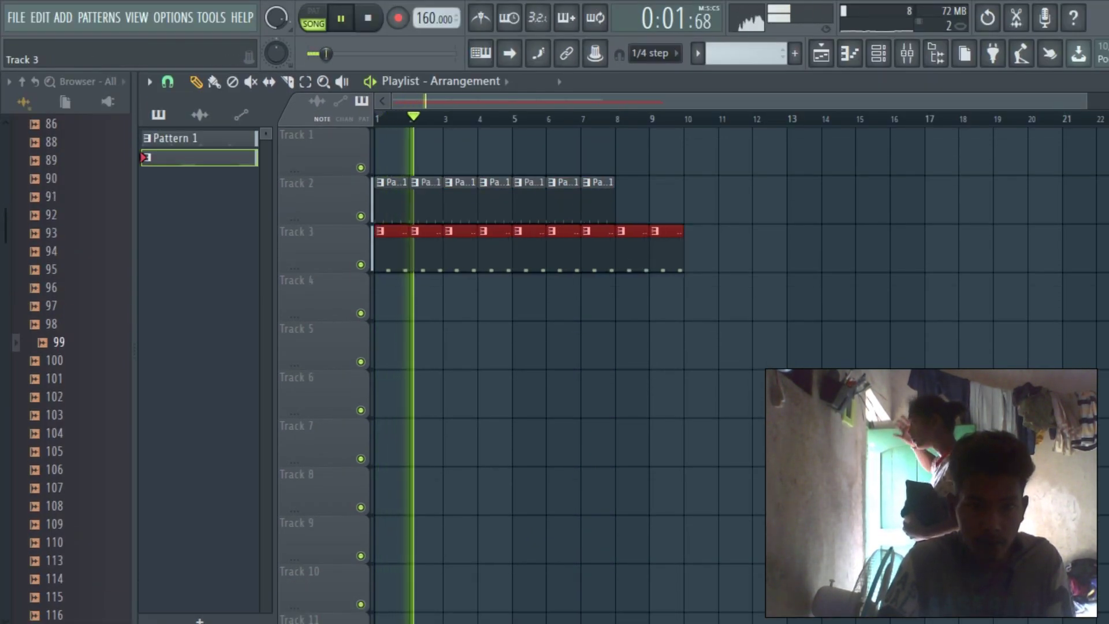
scroll(457, 250, up, 3)
right_click(757, 250)
right_click(816, 249)
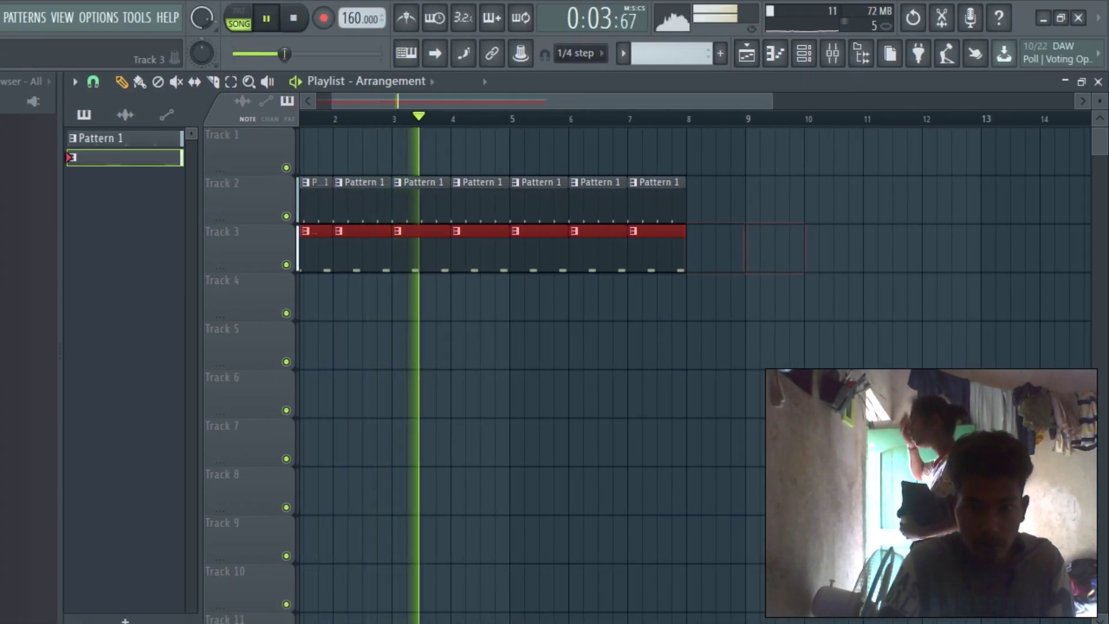
ctrl+click(860, 249)
scroll(860, 250, down, 2)
scroll(860, 250, up, 1)
- Turn on Normalize, Remove DC offset, Reverse polarity and Swap stereo for the tasha sample, and raise its Out fade to about 28%
key(F6)
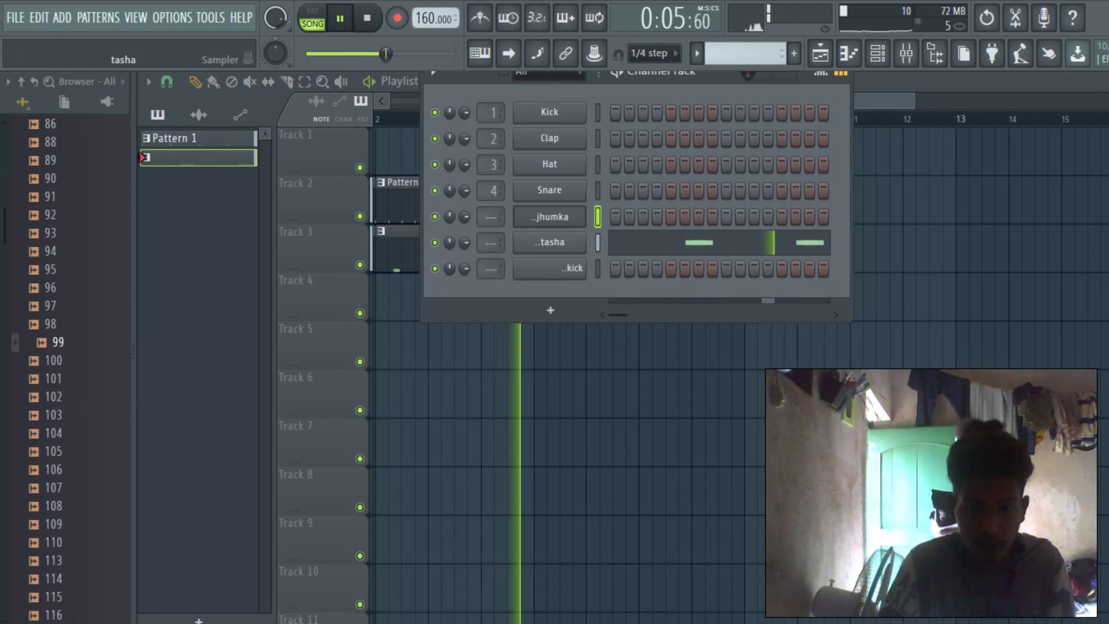
click(476, 243)
click(451, 345)
click(451, 327)
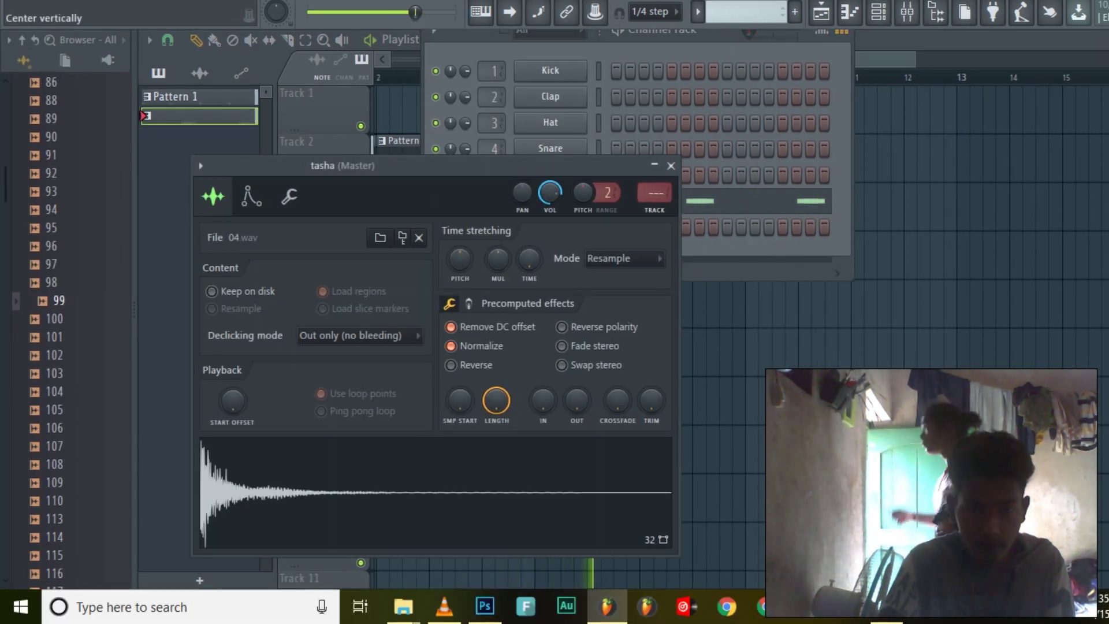
click(562, 326)
click(562, 365)
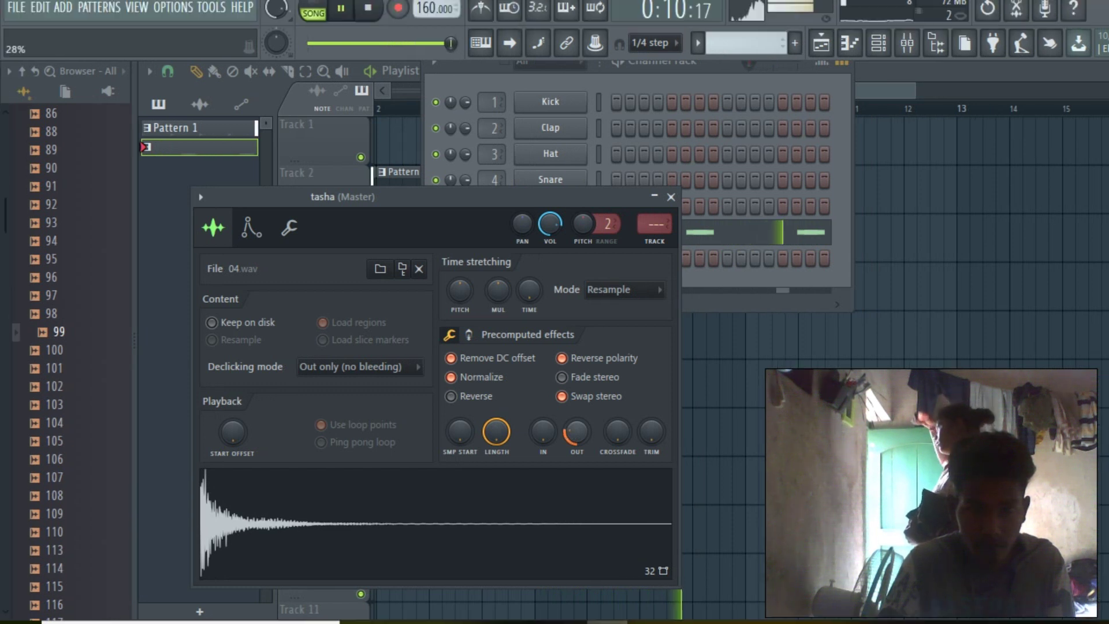
key(l)
click(372, 77)
- Listen to the arrangement with the jhumka and tasha rows together, and pause playback
scroll(417, 303, down, 1)
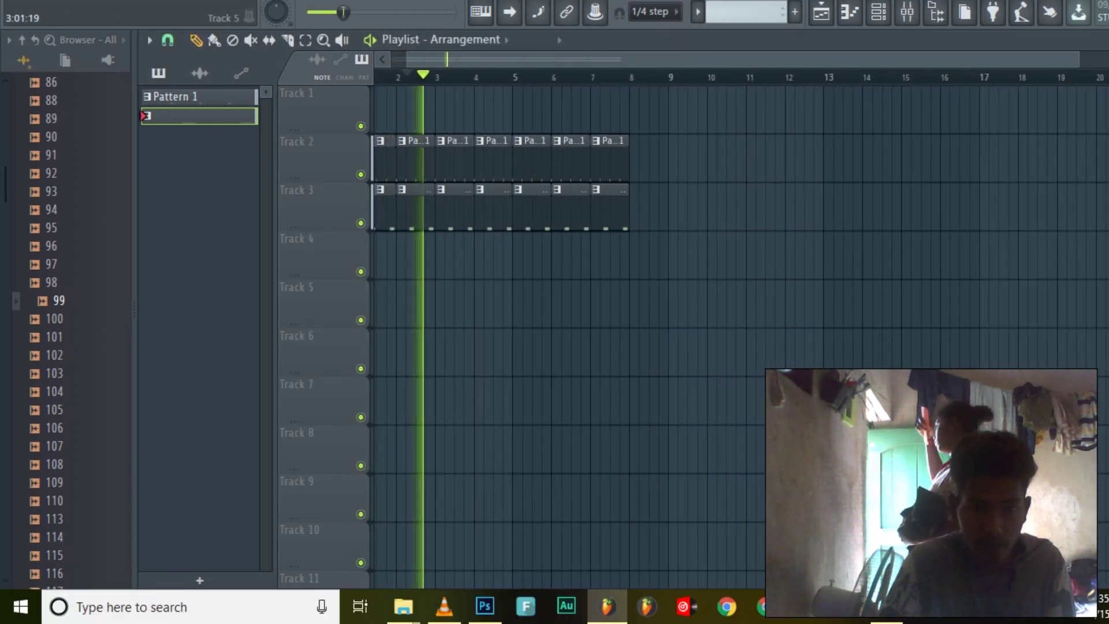
scroll(440, 303, down, 2)
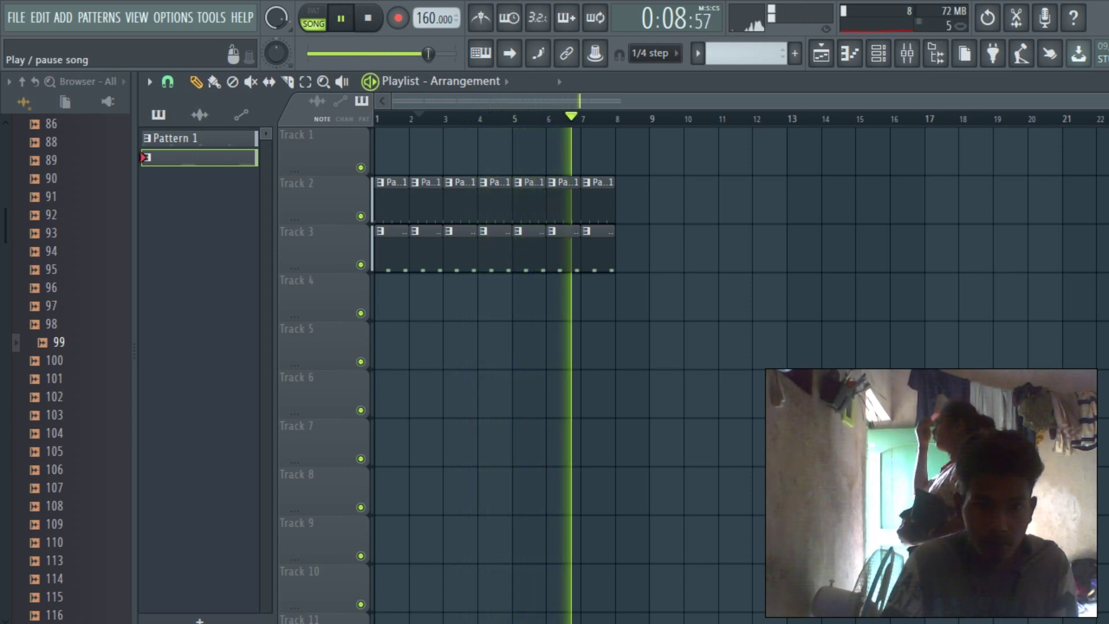
key(space)
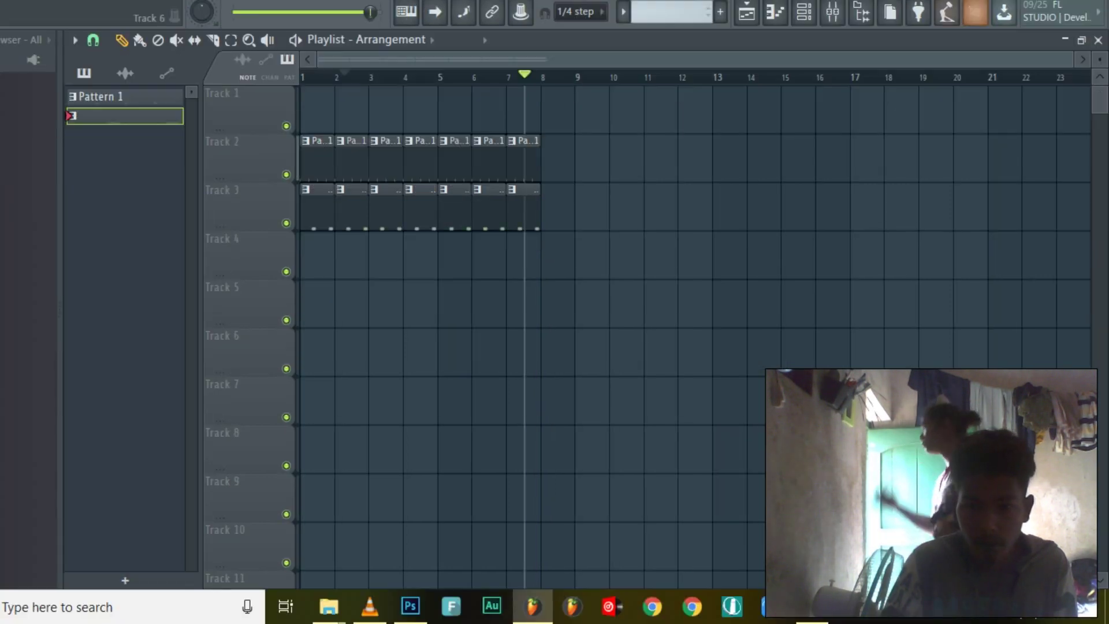
click(812, 605)
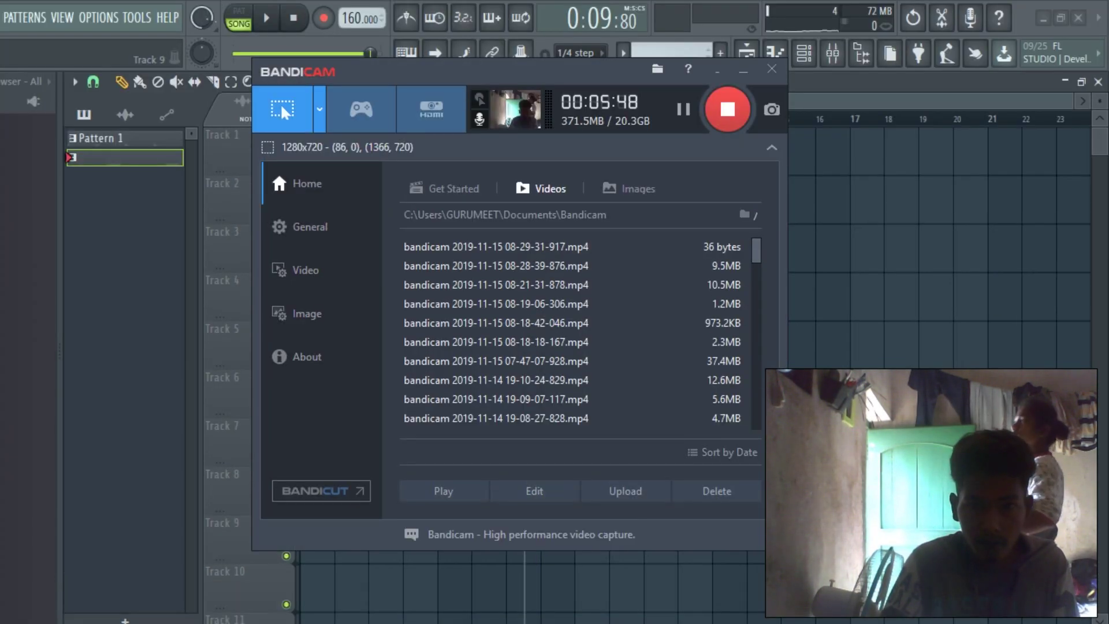
click(743, 69)
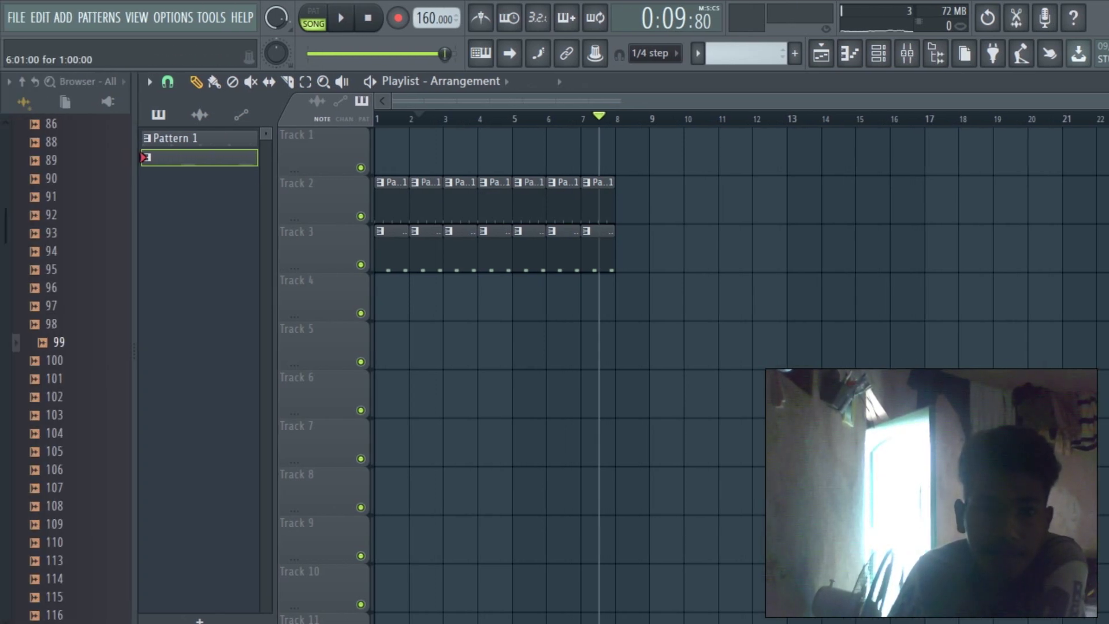
- Add a new pattern with the default name Pattern 3 and bring up the channel rack with the kick channel
key(F4)
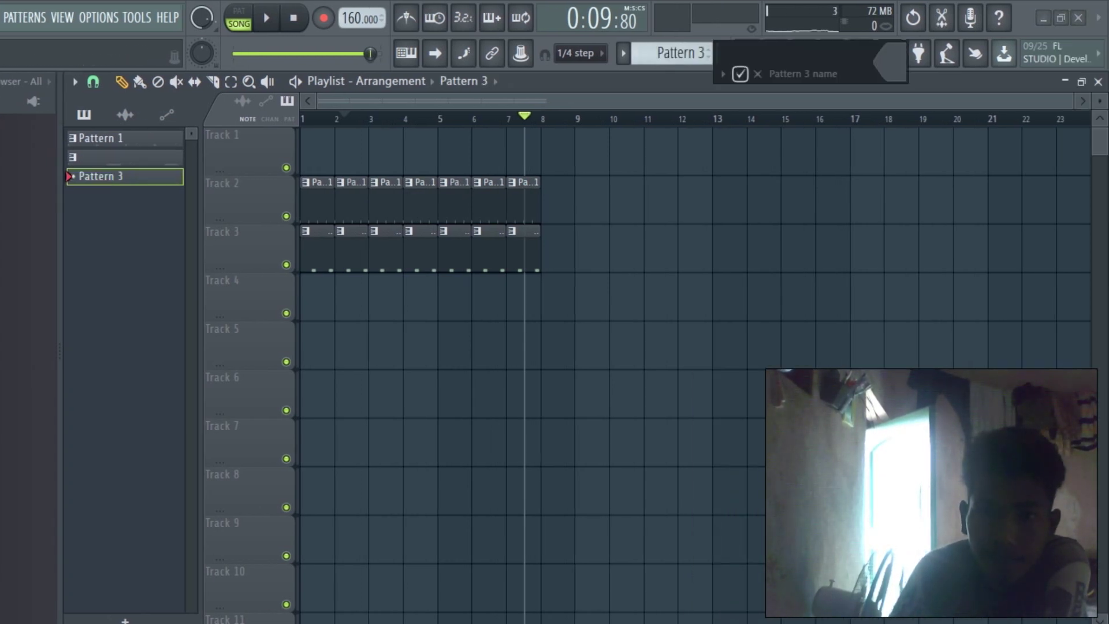
key(Return)
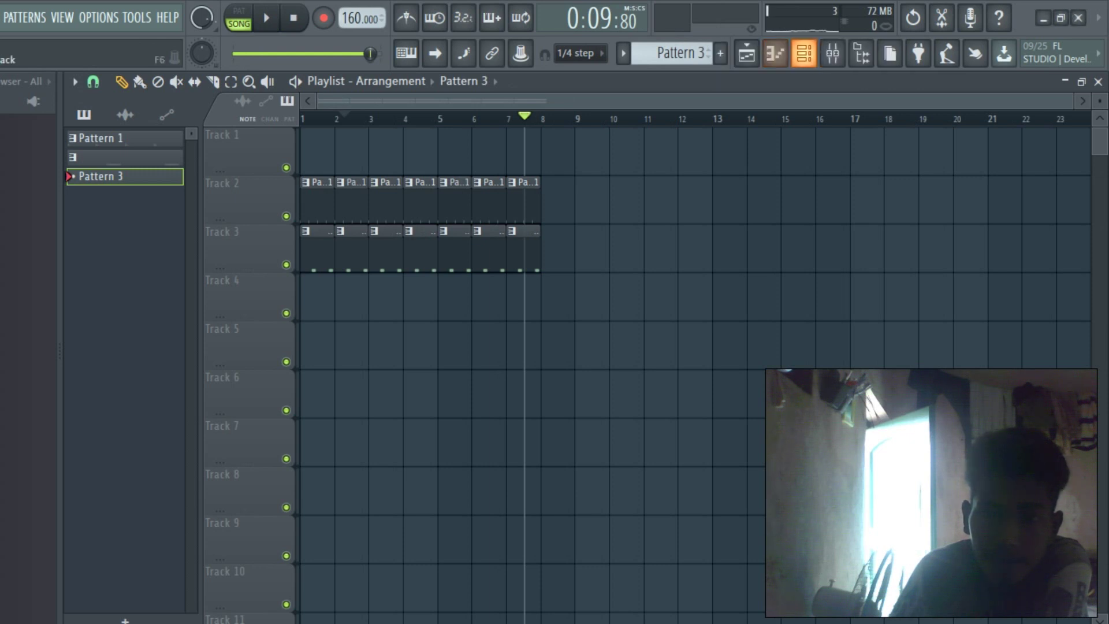
click(803, 53)
click(542, 268)
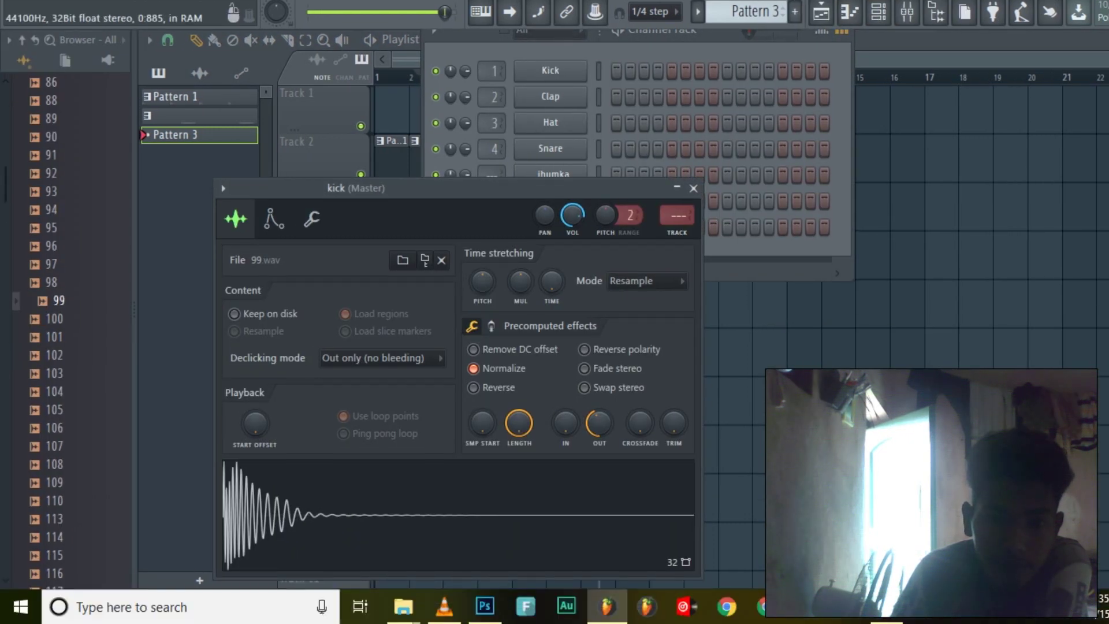
click(618, 230)
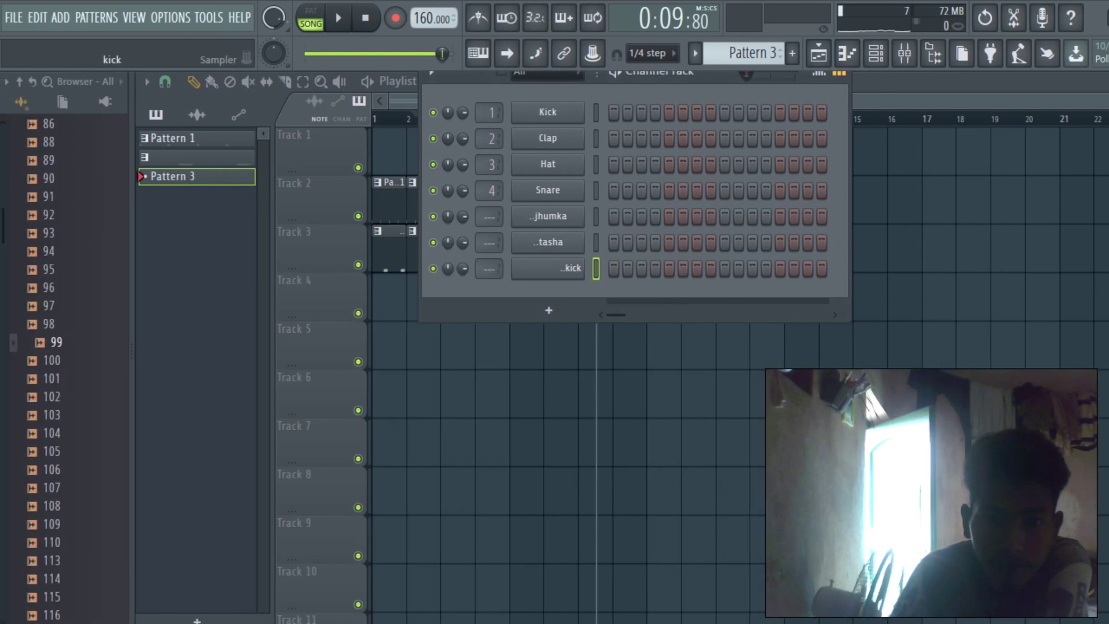
- Open the kick channel's piano roll and place the first spaced C5 notes in bar 1 of Pattern 3
right_click(511, 267)
key(Escape)
right_click(543, 268)
click(616, 269)
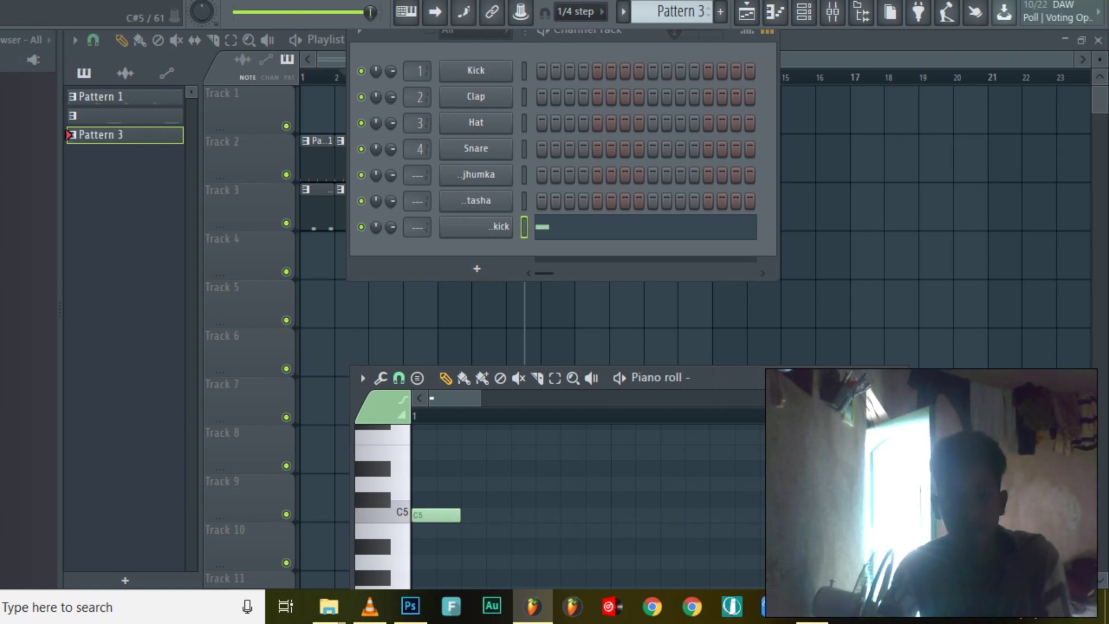
click(546, 515)
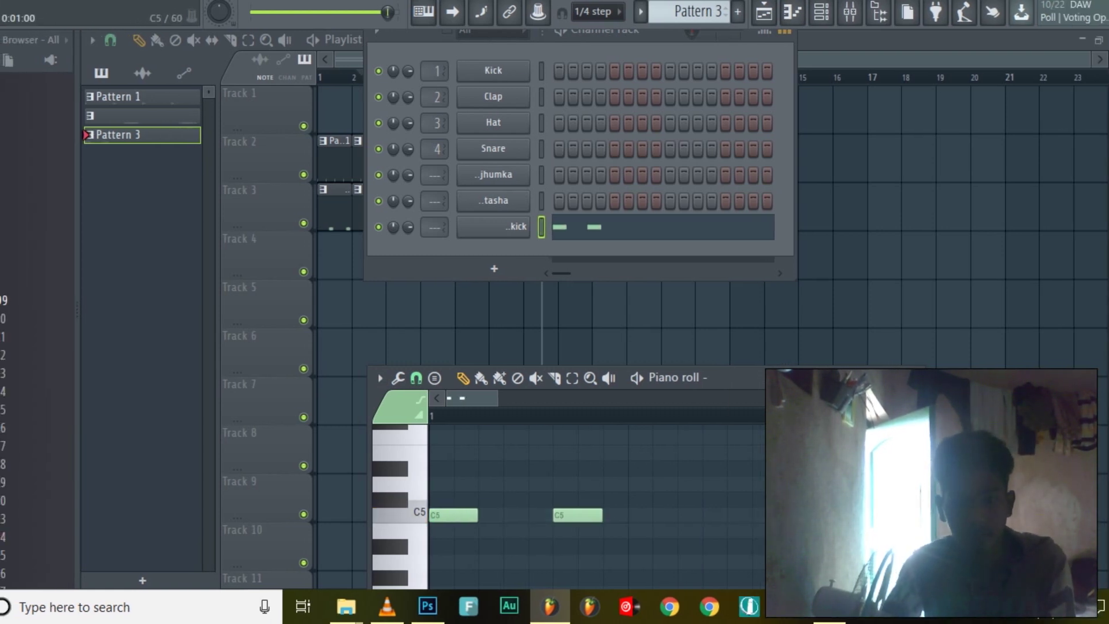
scroll(716, 515, down, 1)
scroll(716, 515, up, 2)
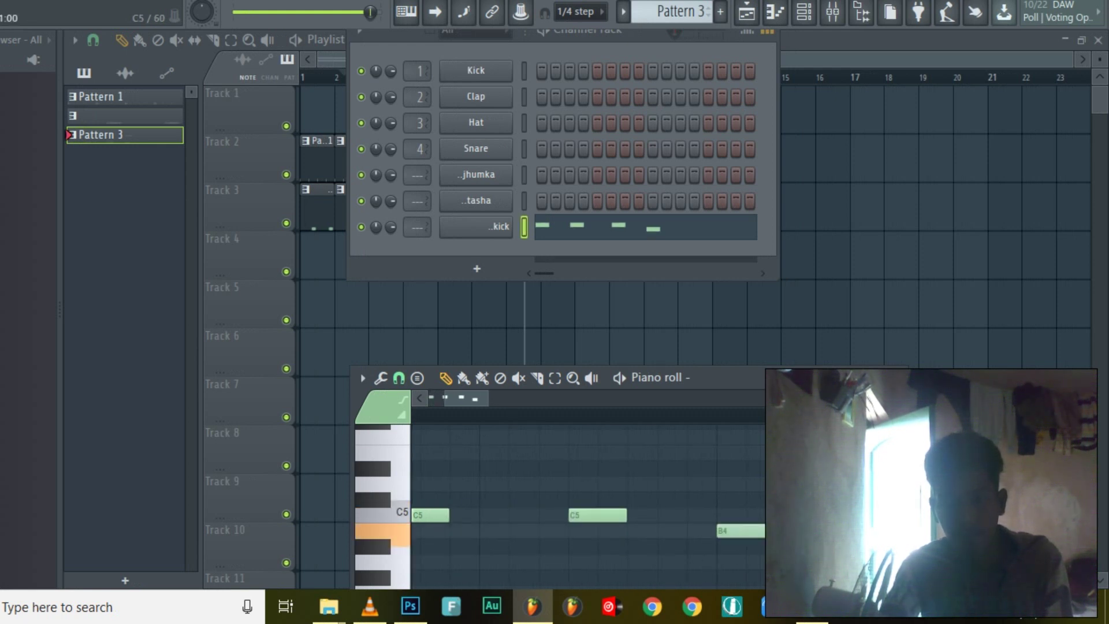
- Add more C5 kick notes through the rest of bar 1 and into bar 2
click(783, 515)
scroll(783, 515, down, 1)
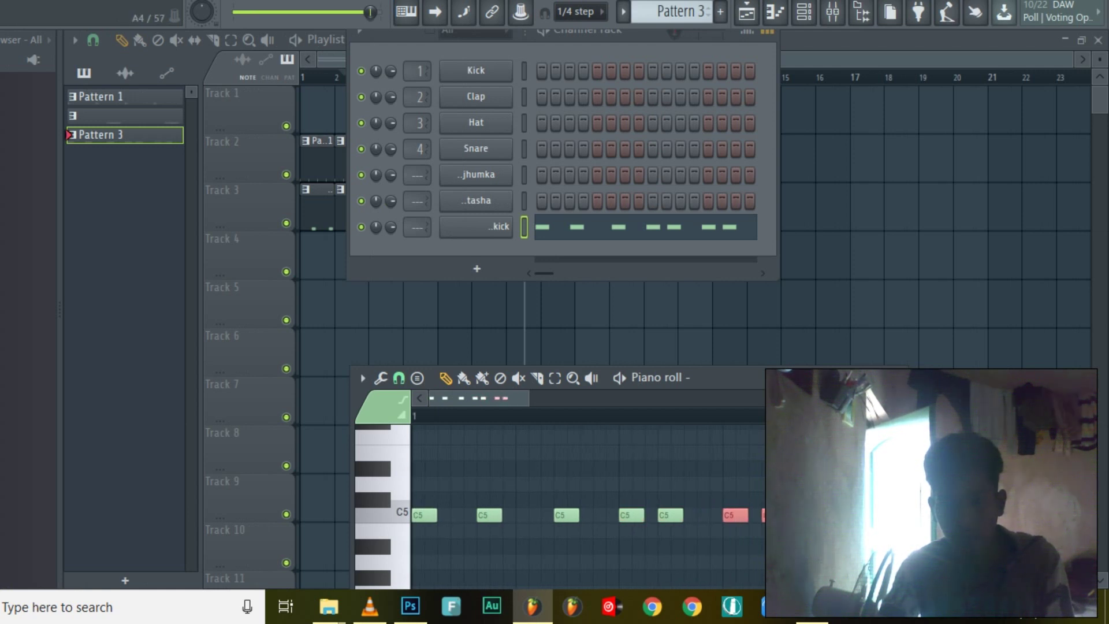
scroll(774, 515, up, 2)
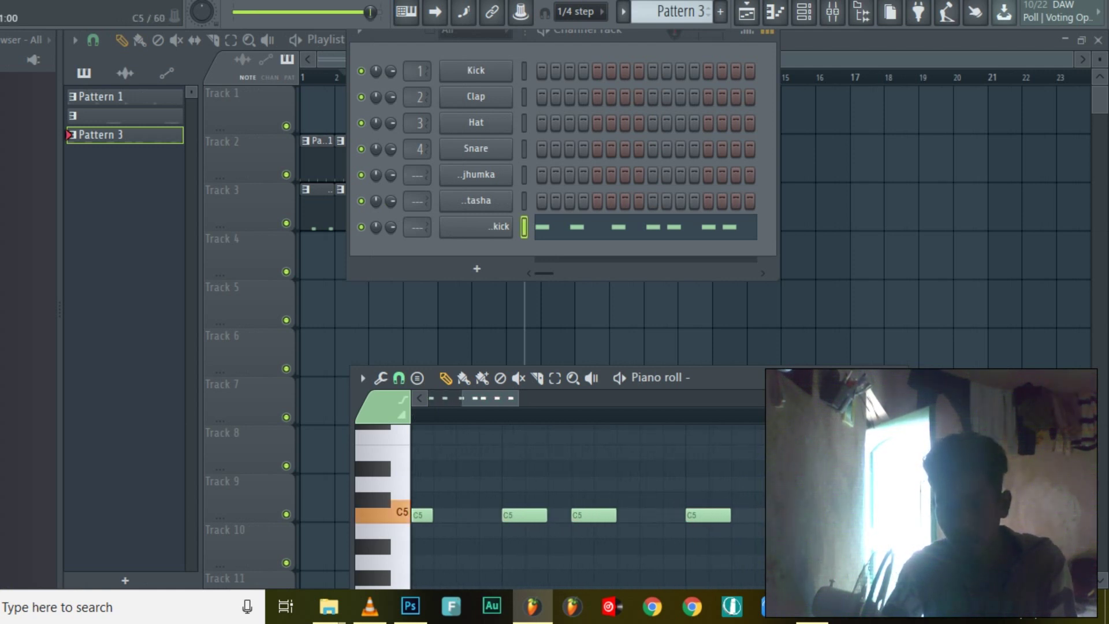
click(875, 515)
scroll(874, 515, down, 2)
scroll(832, 525, up, 2)
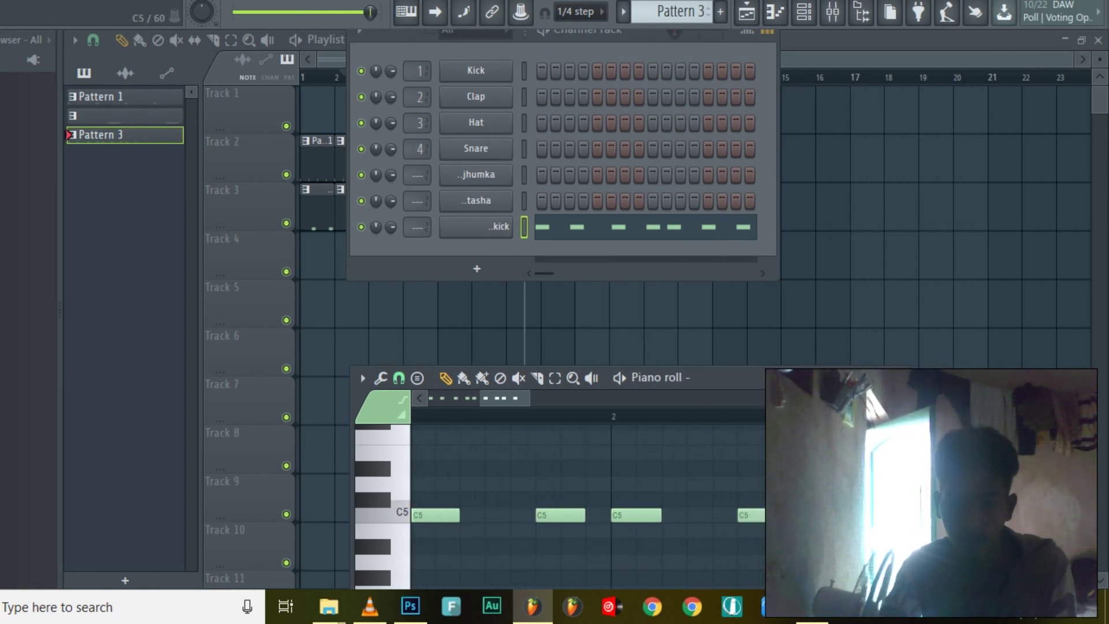
scroll(831, 515, down, 3)
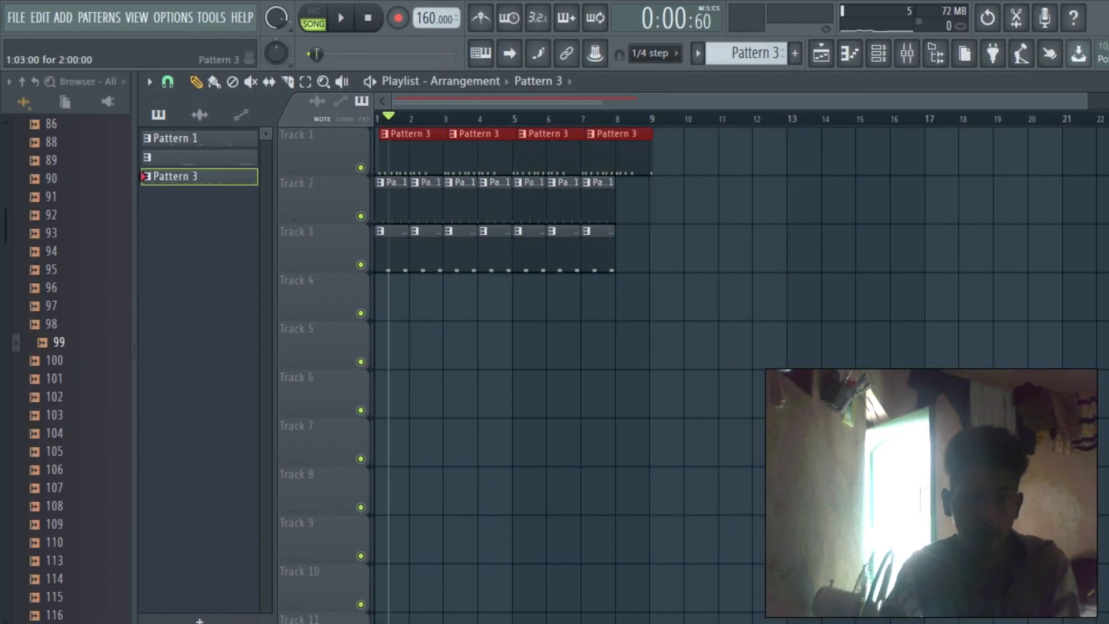
- Align the Pattern 3 clips on Track 1 with bar 1, and duplicate the last Track 2 and Track 3 clips to end at bar 9
drag(398, 151, 393, 151)
drag(653, 177, 609, 321)
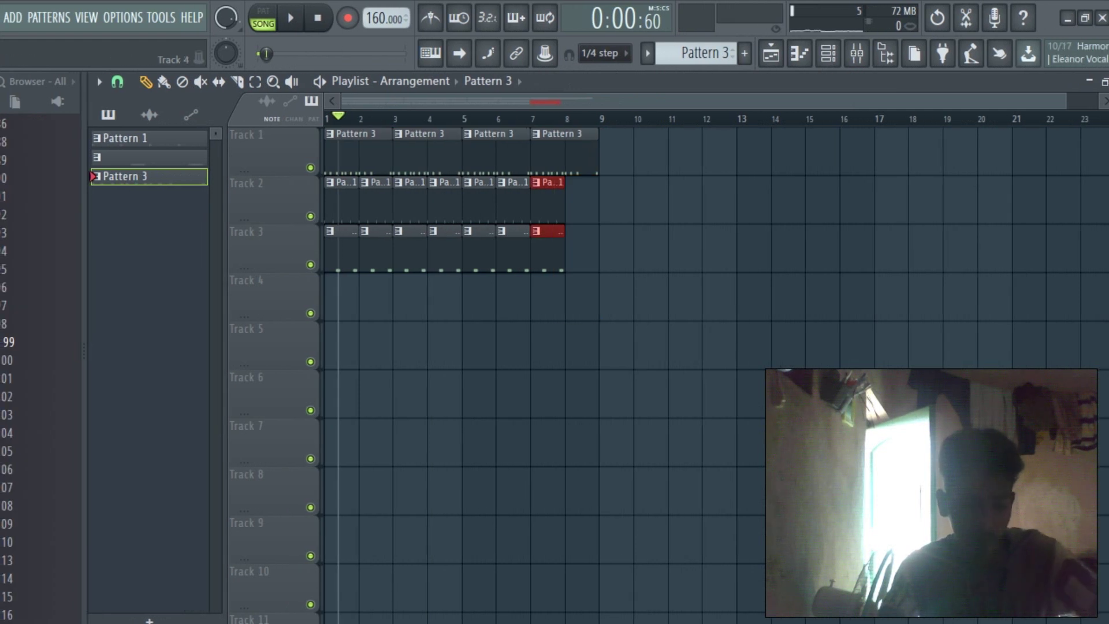
key(ctrl+b)
key(ctrl+d)
scroll(569, 294, down, 1)
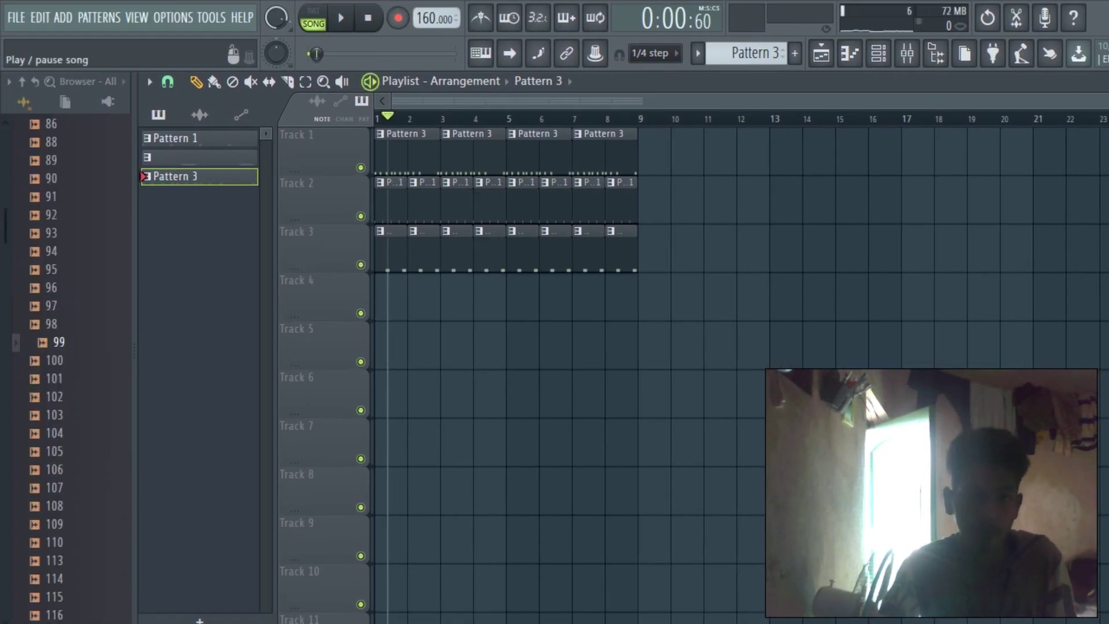
- Play the arrangement with the kick row on Track 1 added, raising the main volume during playback
click(340, 18)
scroll(400, 213, up, 3)
scroll(400, 214, down, 1)
scroll(450, 260, up, 2)
scroll(451, 260, down, 3)
scroll(451, 260, up, 1)
scroll(450, 260, down, 3)
scroll(451, 260, up, 1)
scroll(465, 326, down, 2)
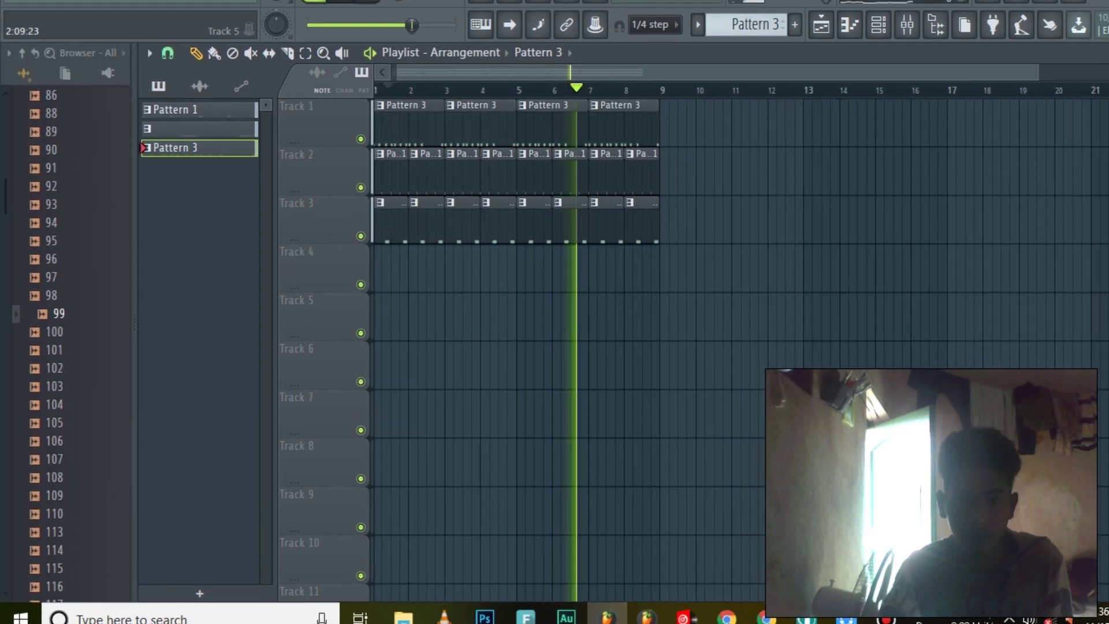
scroll(465, 326, up, 1)
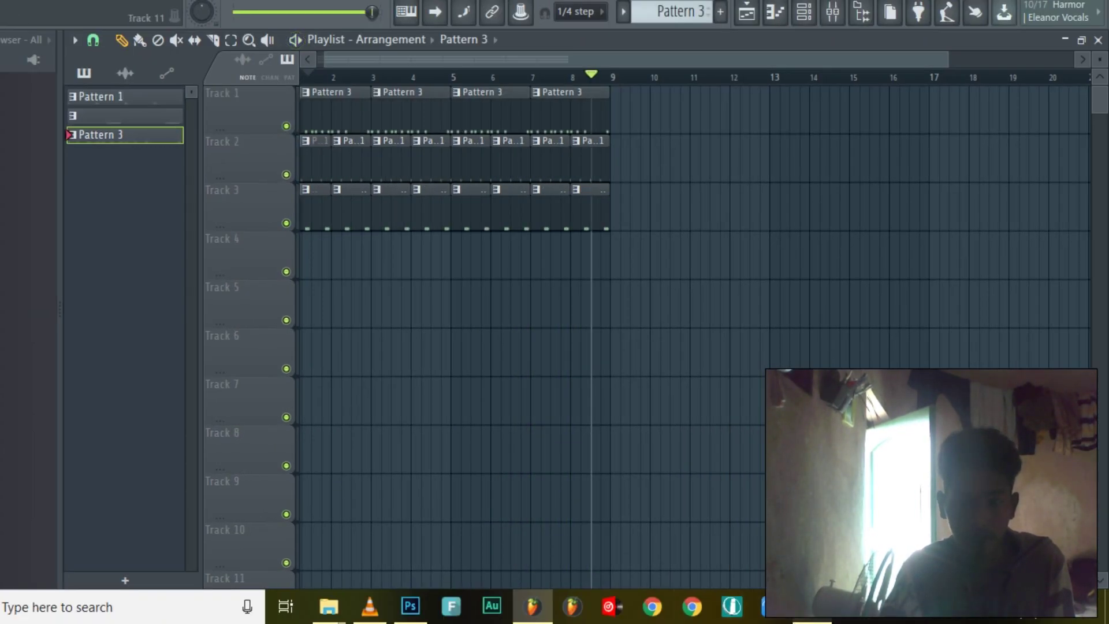
click(811, 606)
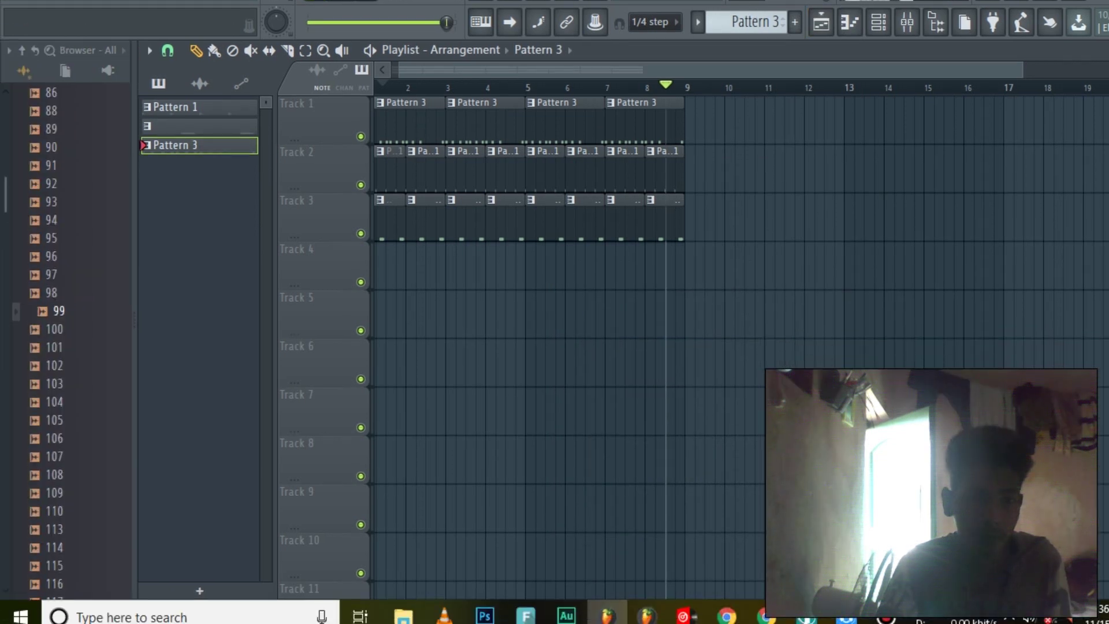
- Audition the numbered samples between 91 and 134 in the browser to choose another drum sound
key(Up)
key(Up)
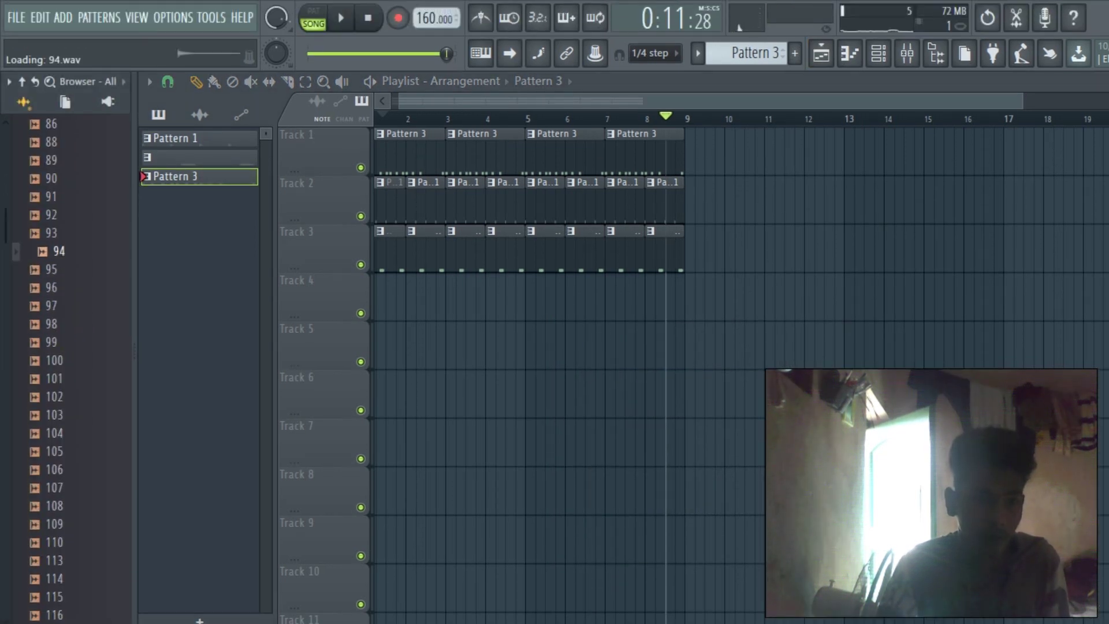
key(Up)
key(Up)
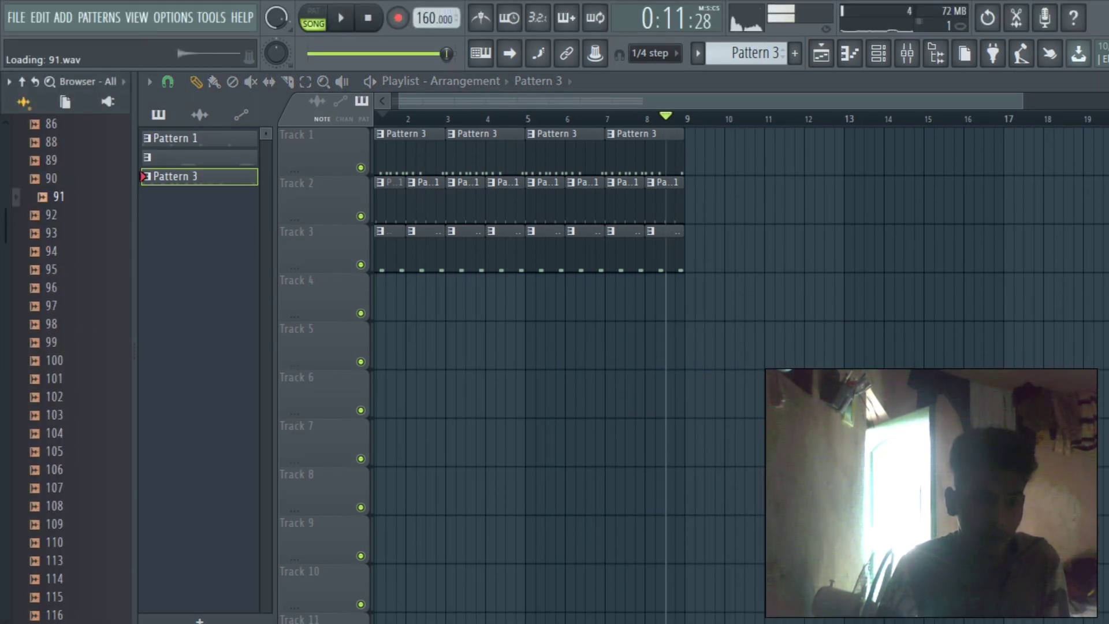
key(Up)
key(Down)
key(Down)
key(Down)
key(Down)
key(Down)
key(Down)
key(Down)
key(Down)
key(Down)
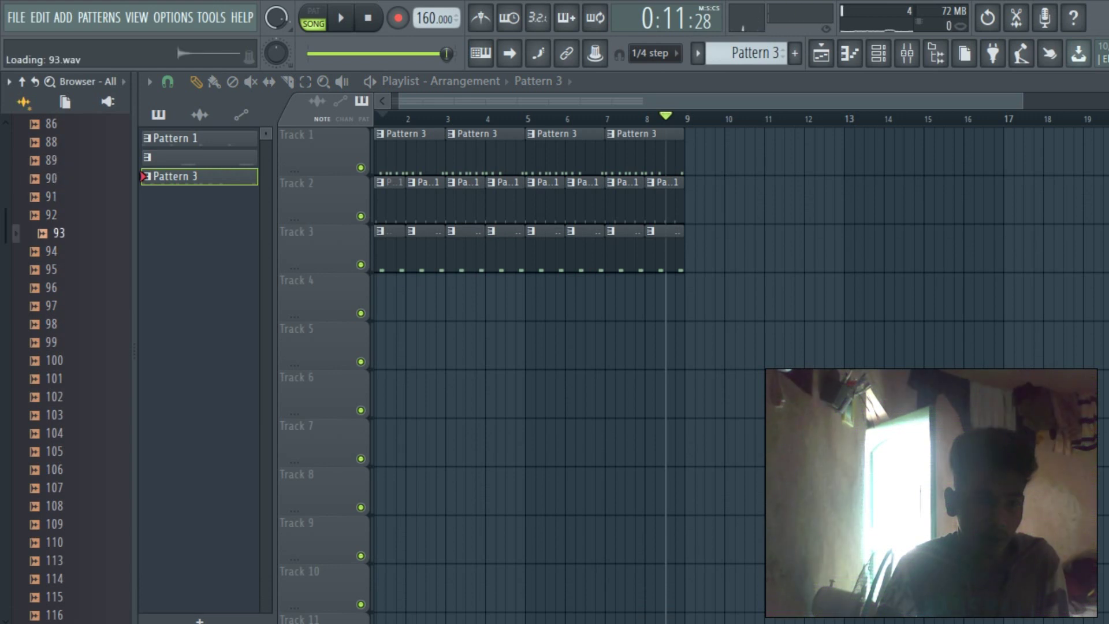
key(Down)
key(Down)
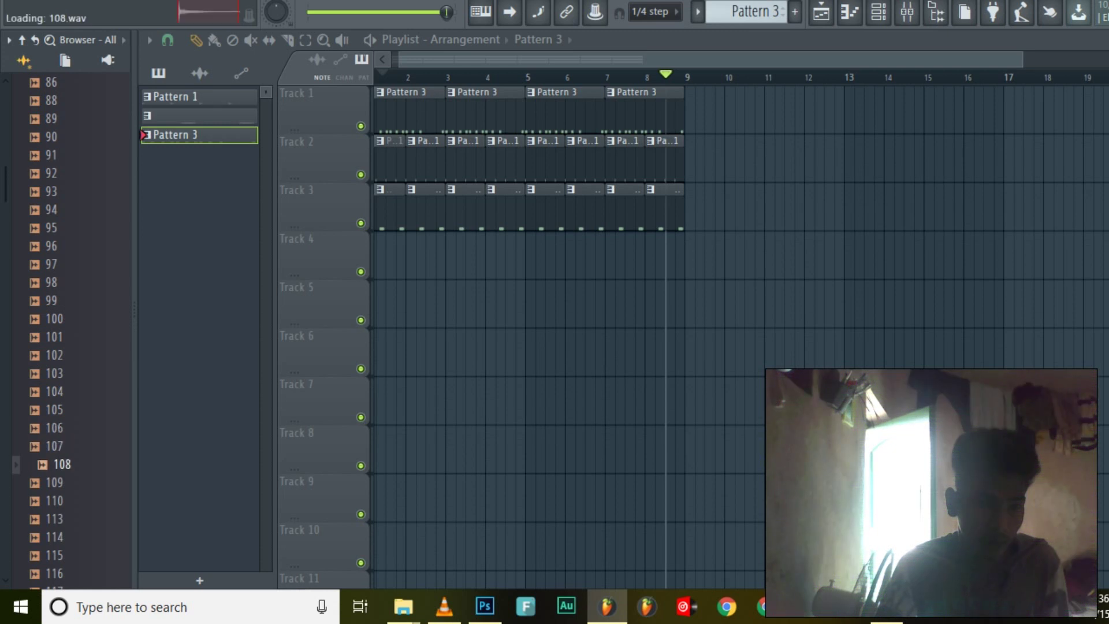
key(Down)
key(Down)
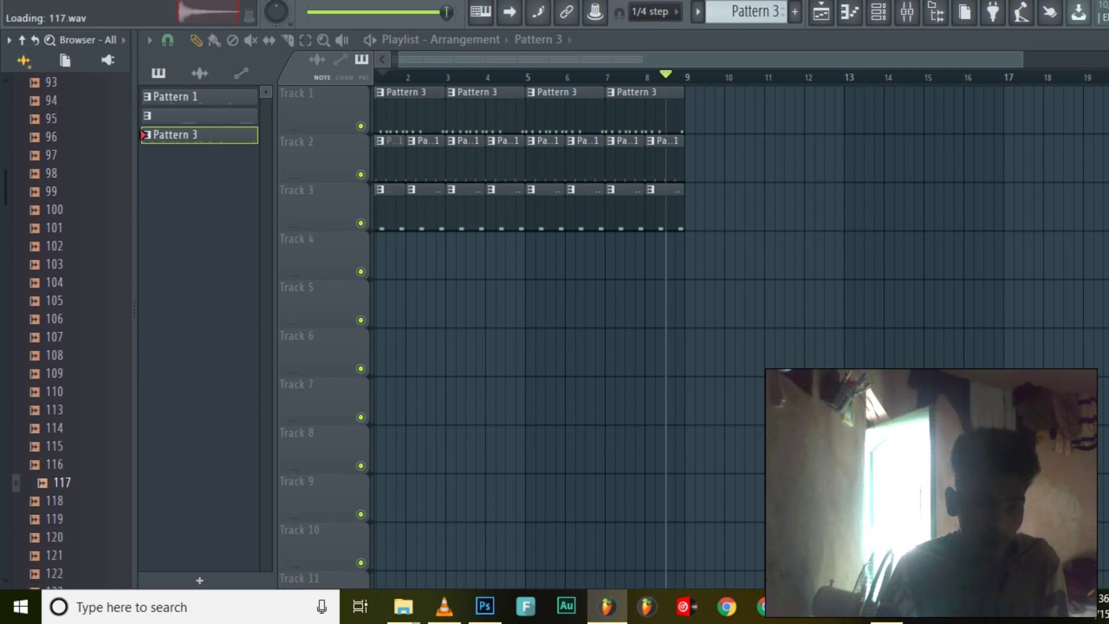
key(Down)
key(Down)
key(Down)
key(Down)
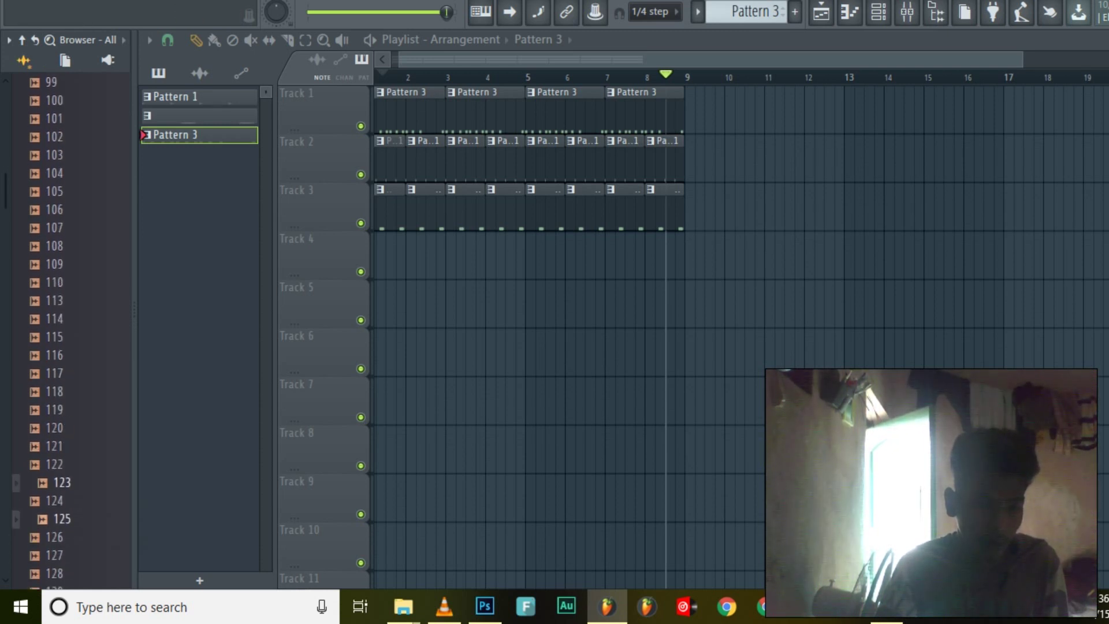
key(Down)
key(Down)
key(Down)
key(Down)
key(Down)
key(Down)
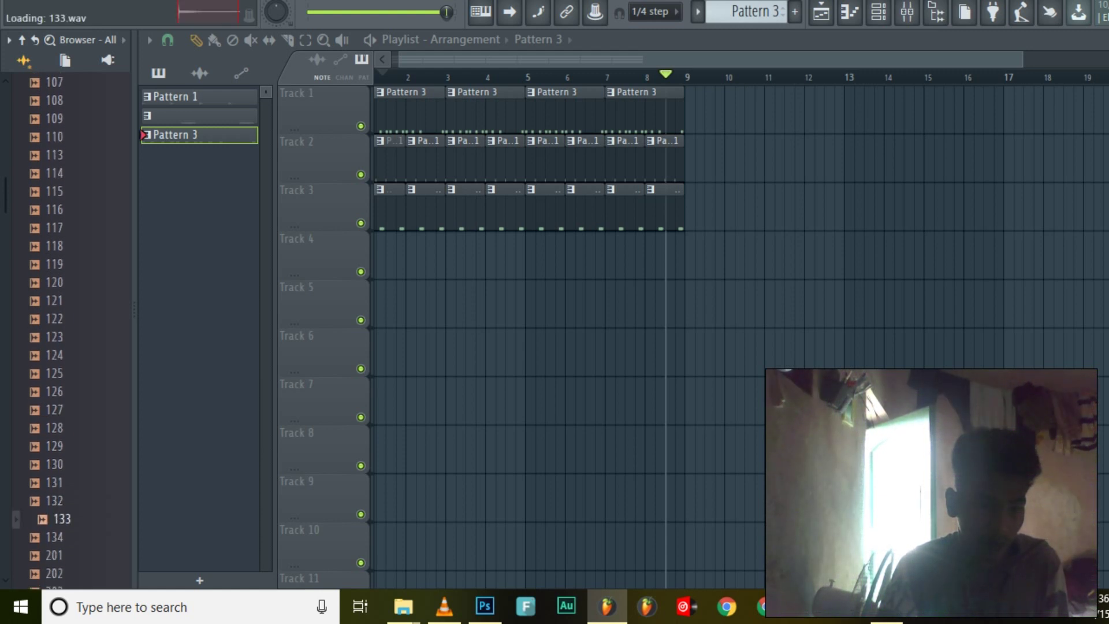
key(Down)
key(Down)
key(Down)
key(Down)
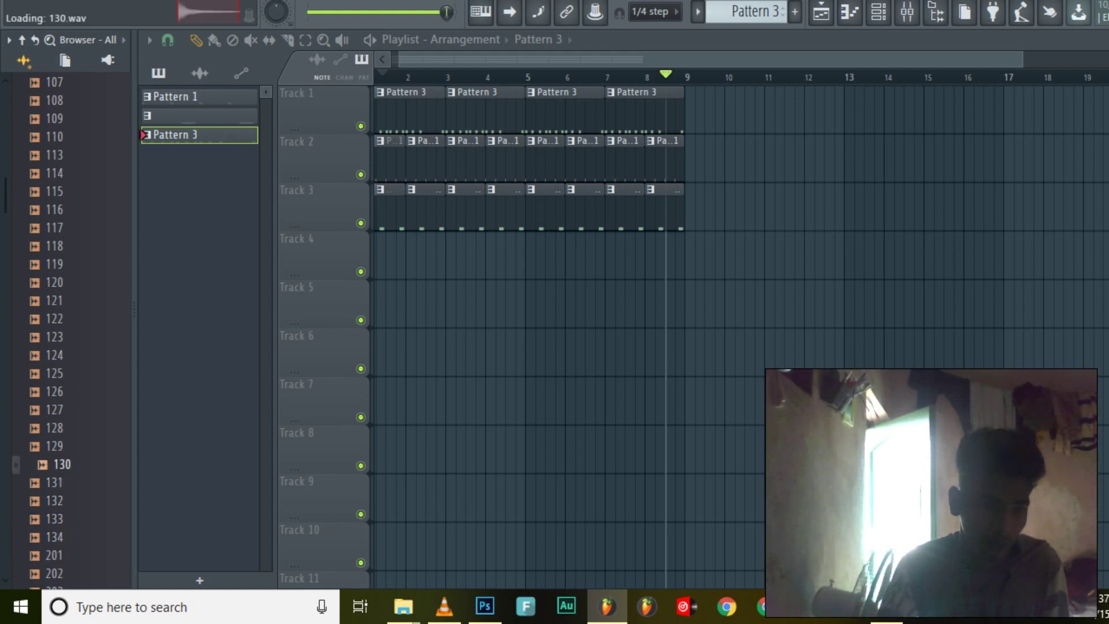
key(Down)
key(Down)
key(Down)
key(Down)
key(Down)
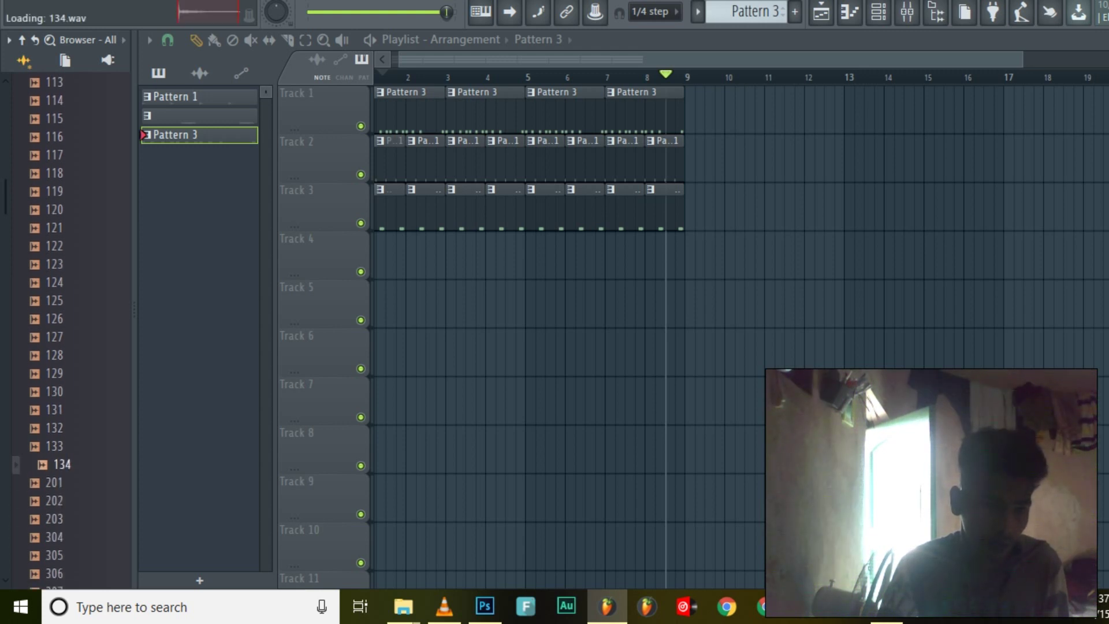
key(Up)
key(Up)
key(Up)
key(Up)
key(Up)
key(Up)
key(Up)
key(Up)
key(Up)
key(Up)
key(Up)
key(Up)
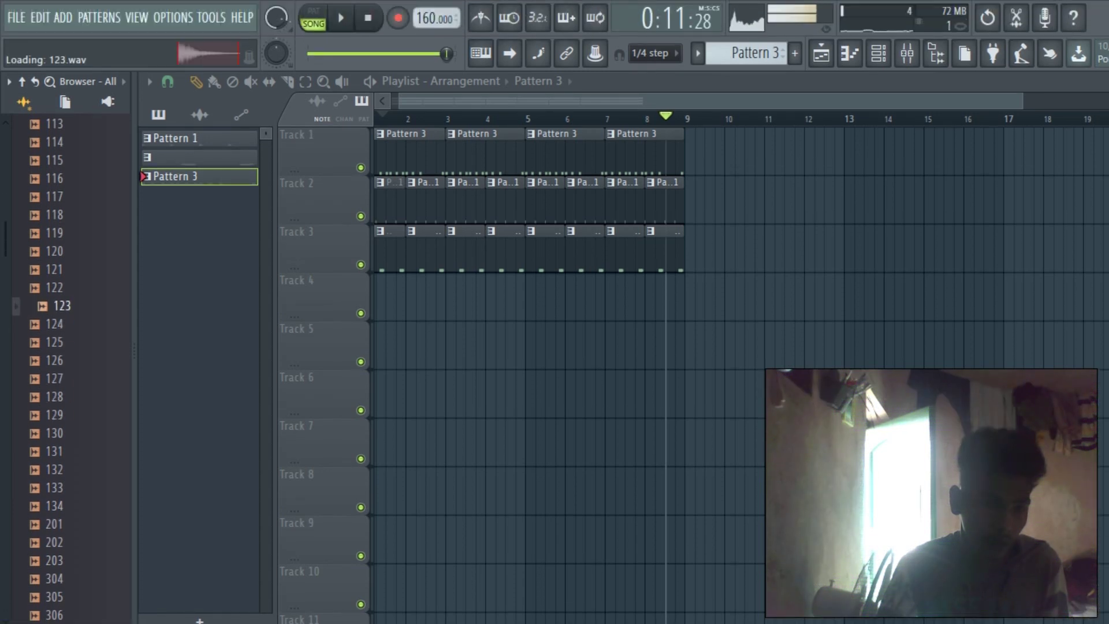
key(Up)
key(Up)
key(Up)
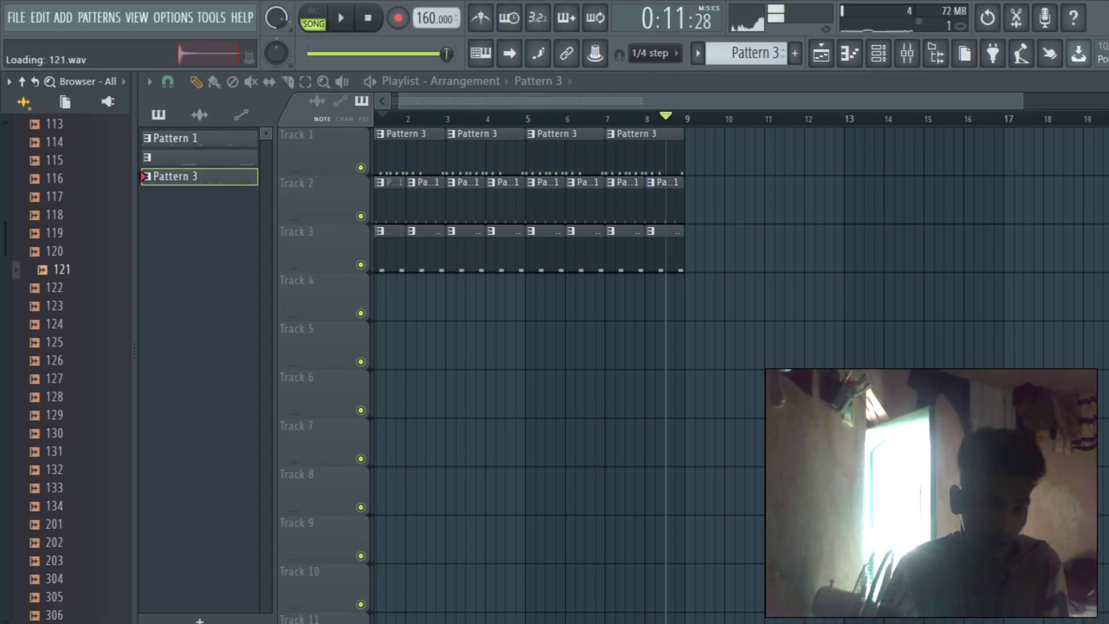
key(Up)
key(Up)
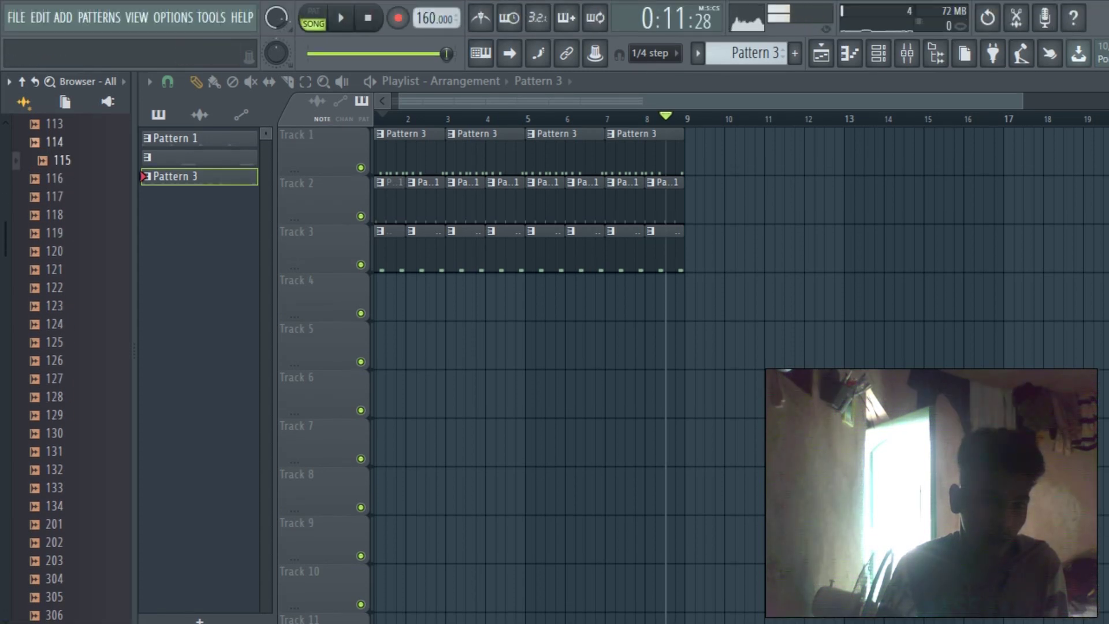
key(Up)
key(Up)
key(Up)
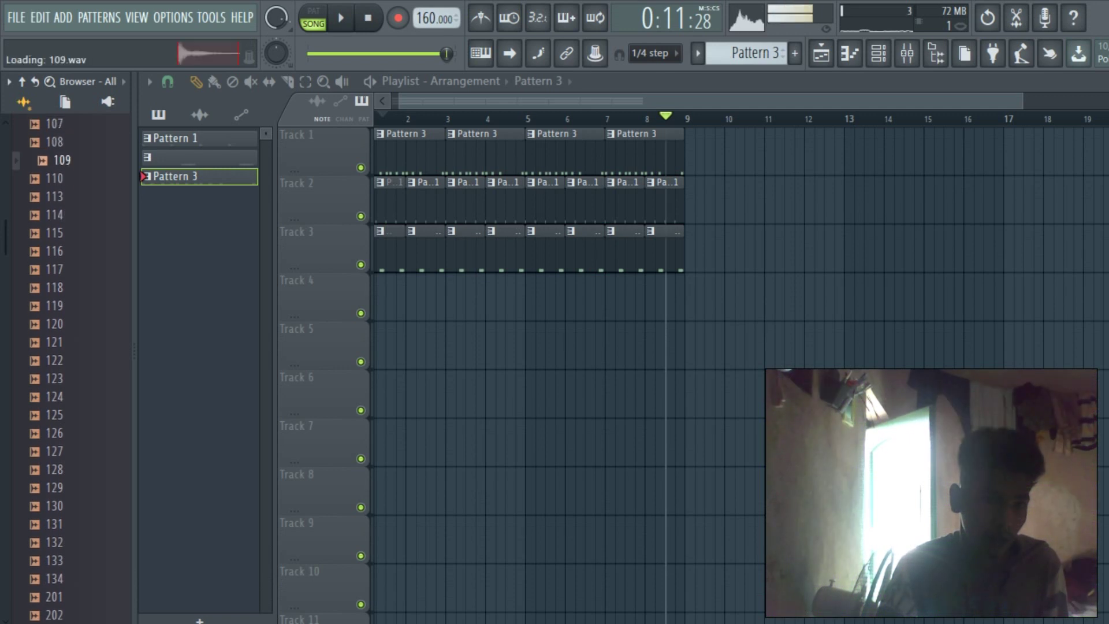
key(Up)
key(Up)
key(Up)
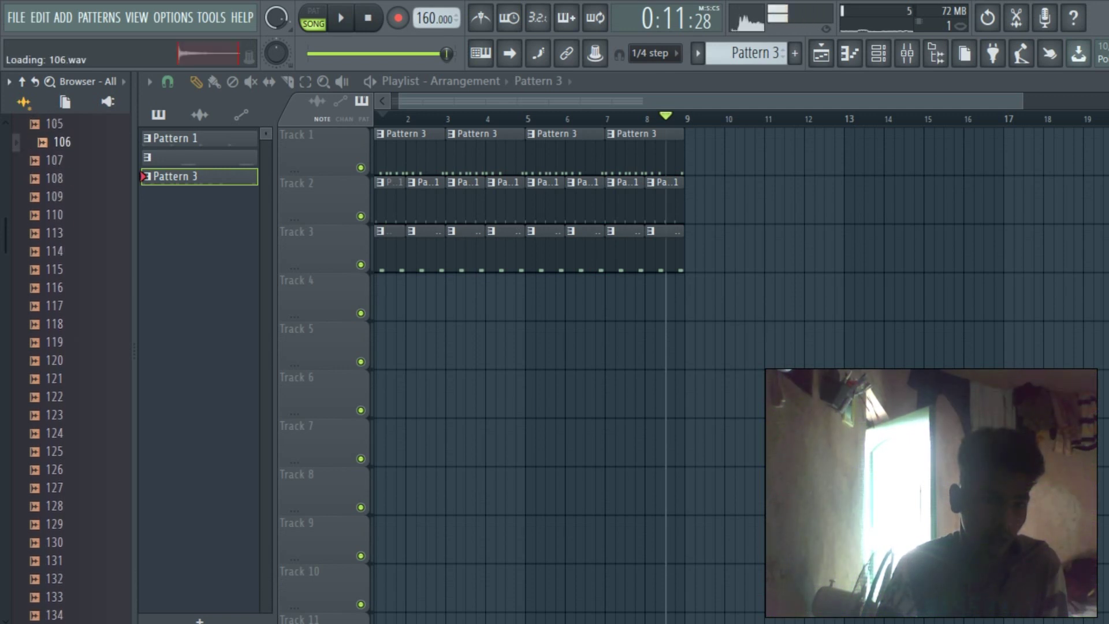
key(Up)
key(Up)
key(Up)
key(Up)
key(Down)
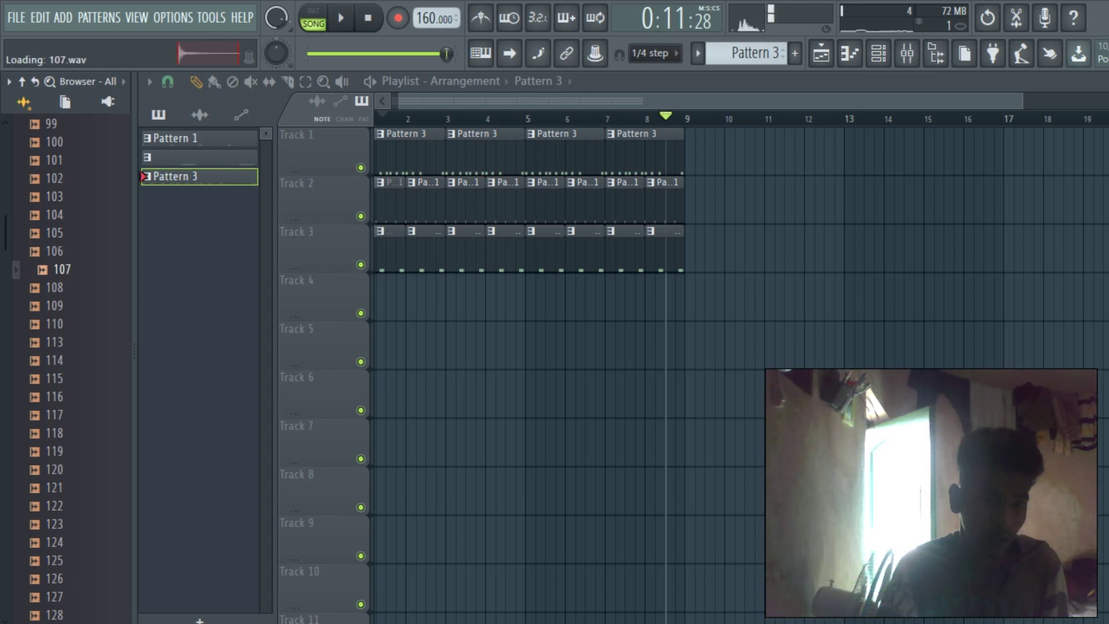
- Load sample 106 as a new channel and delete the extra 106 audio clip dropped in the playlist
drag(55, 251, 877, 111)
drag(780, 109, 459, 329)
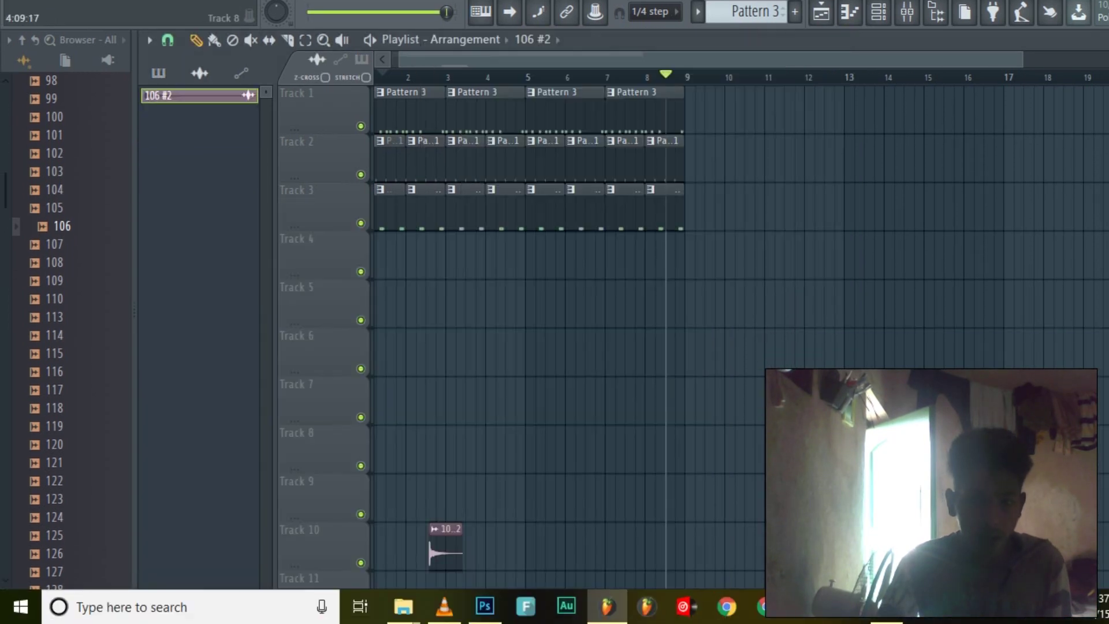
right_click(441, 543)
right_click(204, 95)
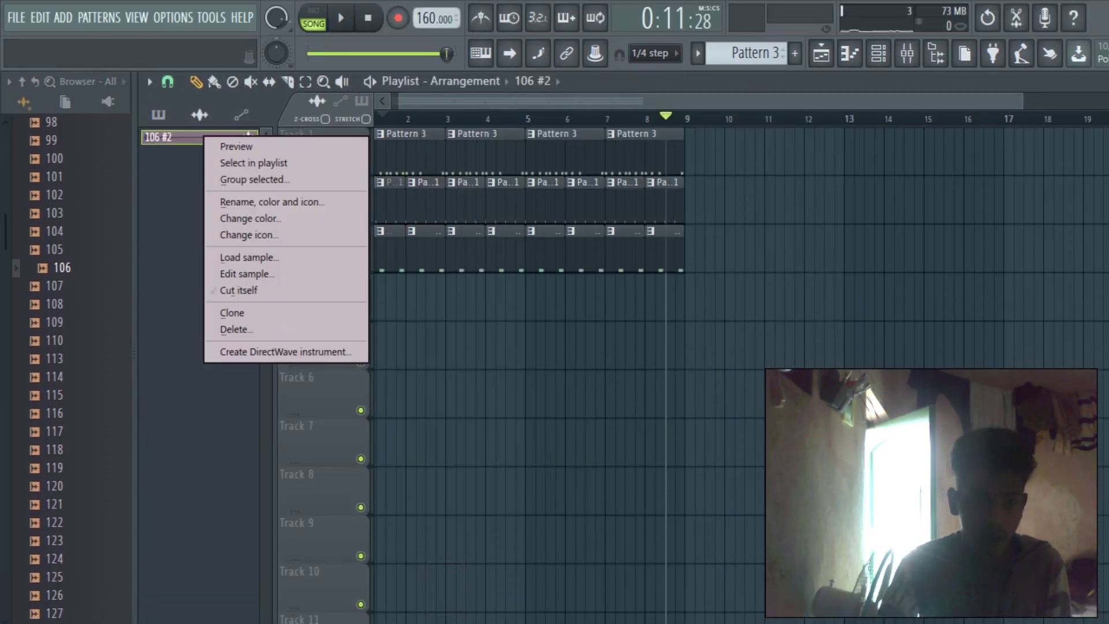
click(248, 306)
click(677, 345)
click(878, 30)
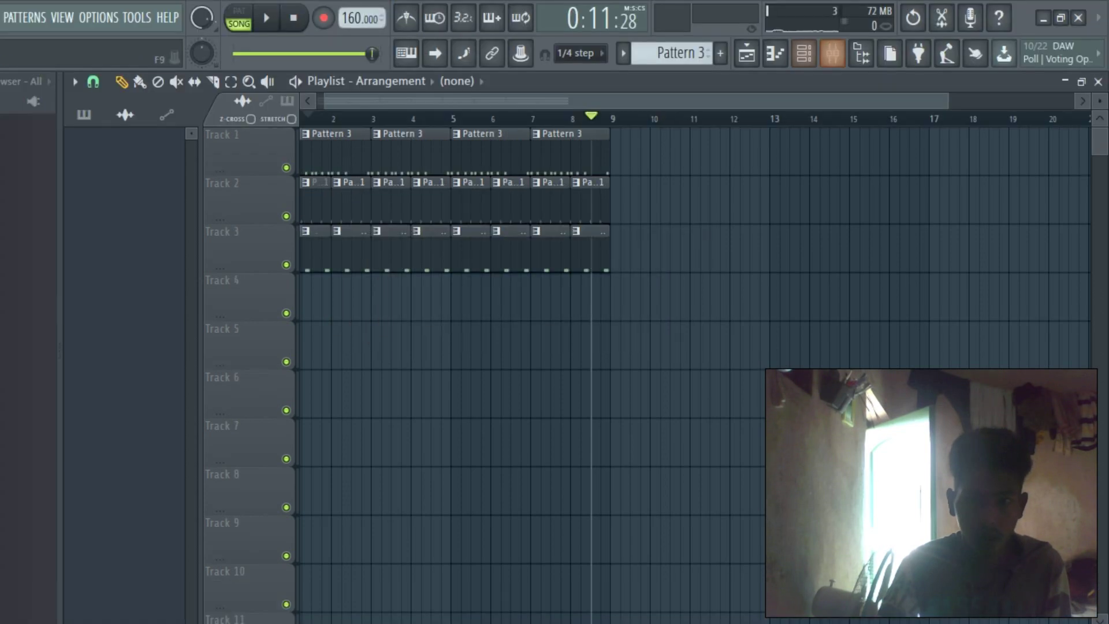
- Create a new pattern, Pattern 4, and open the piano roll of the 106 channel
click(804, 53)
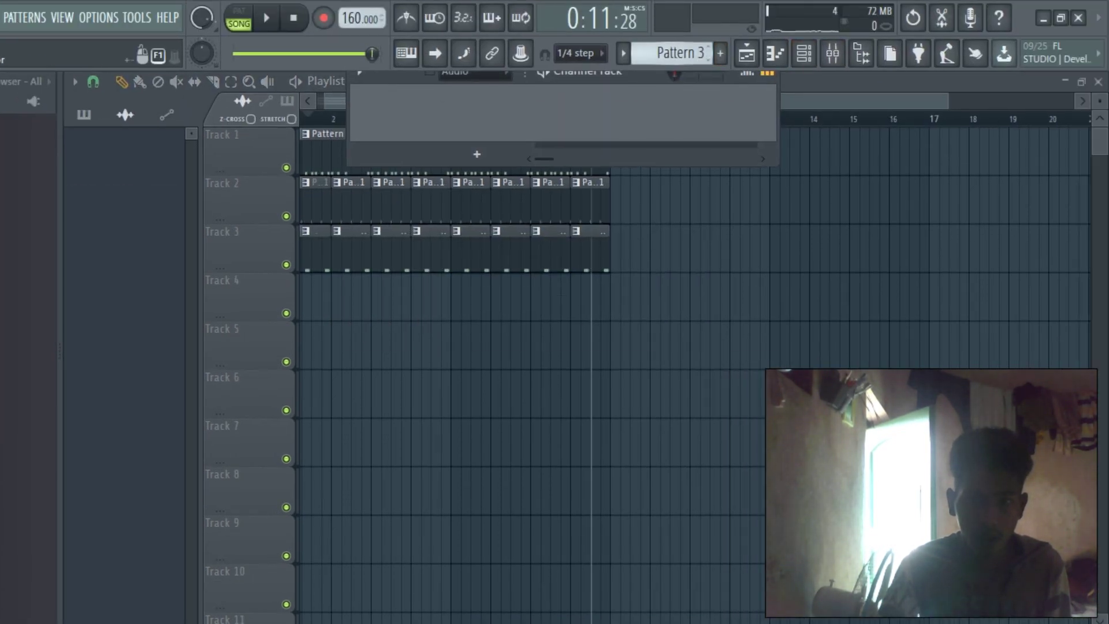
click(84, 115)
click(125, 177)
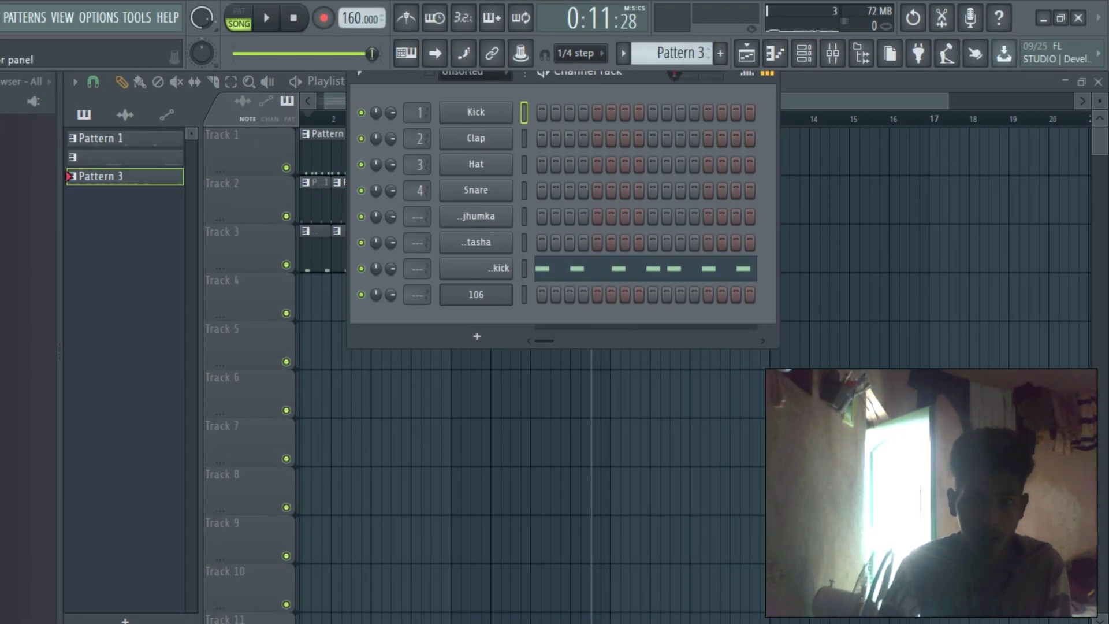
click(720, 54)
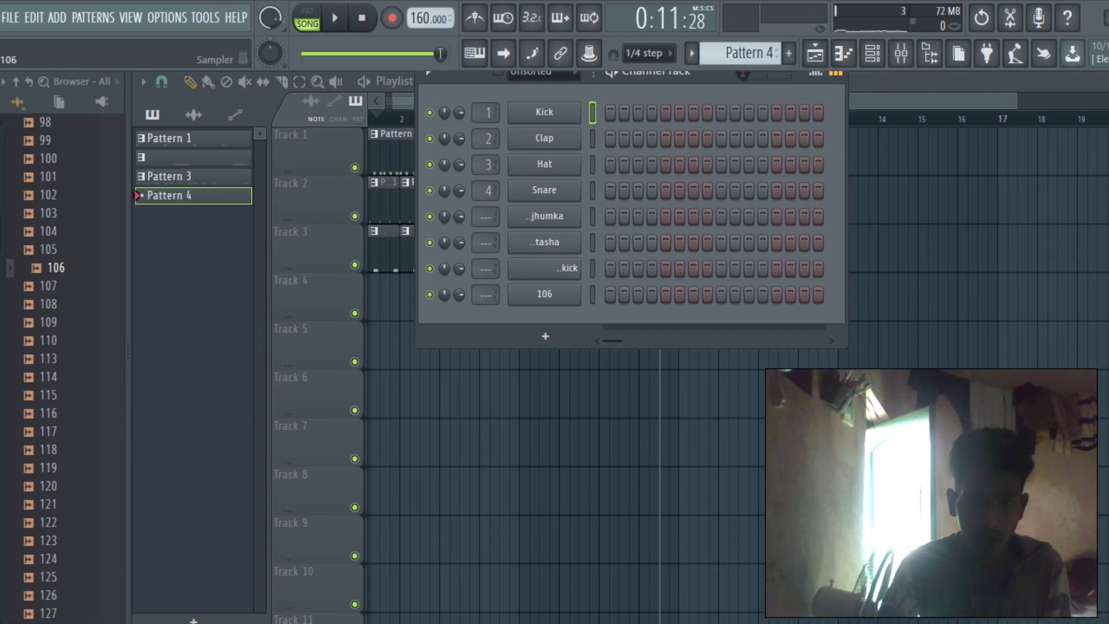
click(551, 294)
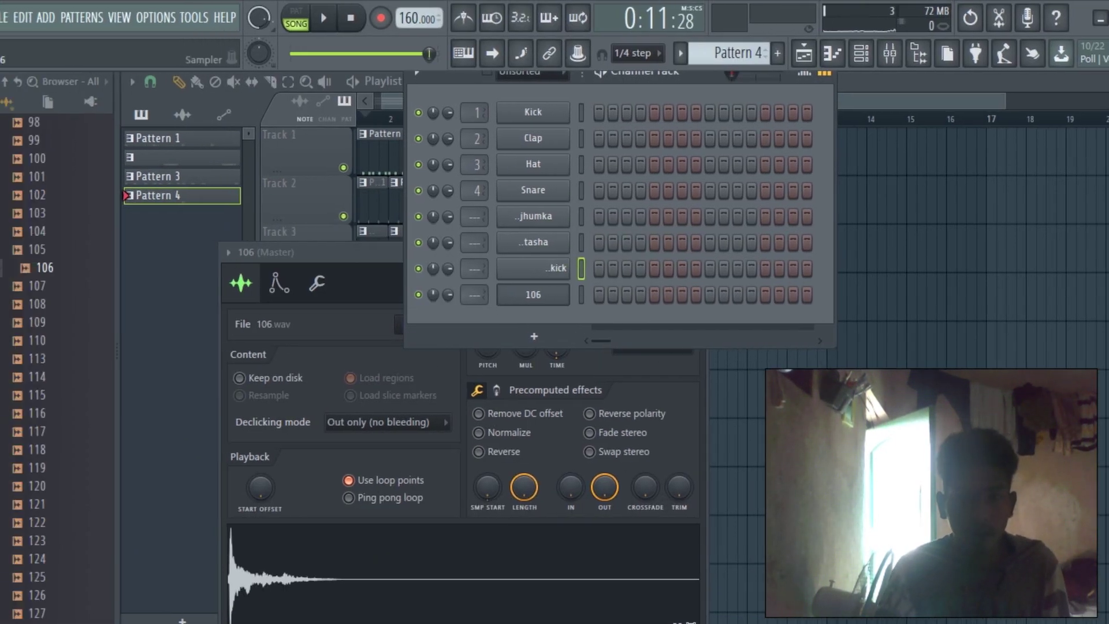
right_click(509, 293)
click(545, 294)
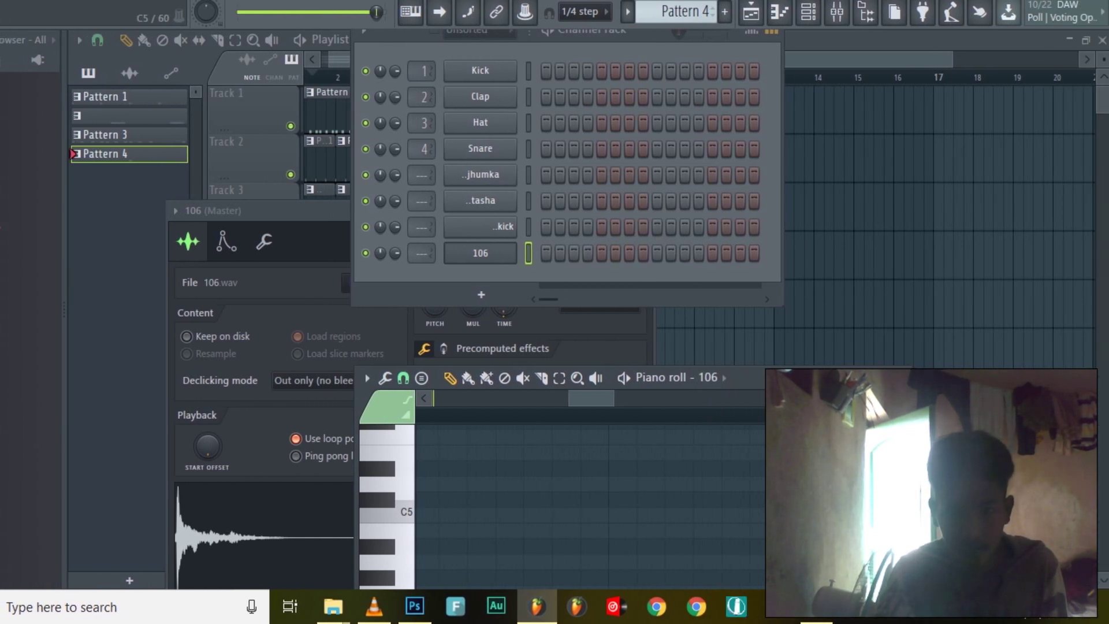
- Place three C5 notes in the first half of bar 1 and duplicate them into the second half
drag(613, 398, 541, 398)
scroll(664, 450, down, 3)
scroll(424, 511, up, 3)
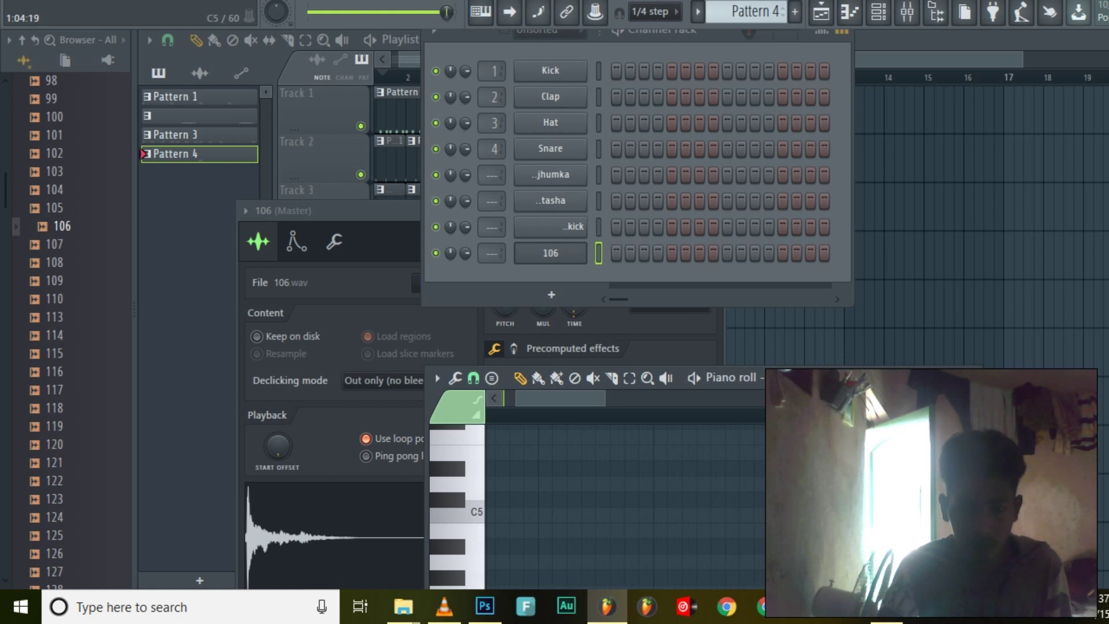
scroll(557, 513, up, 2)
click(616, 515)
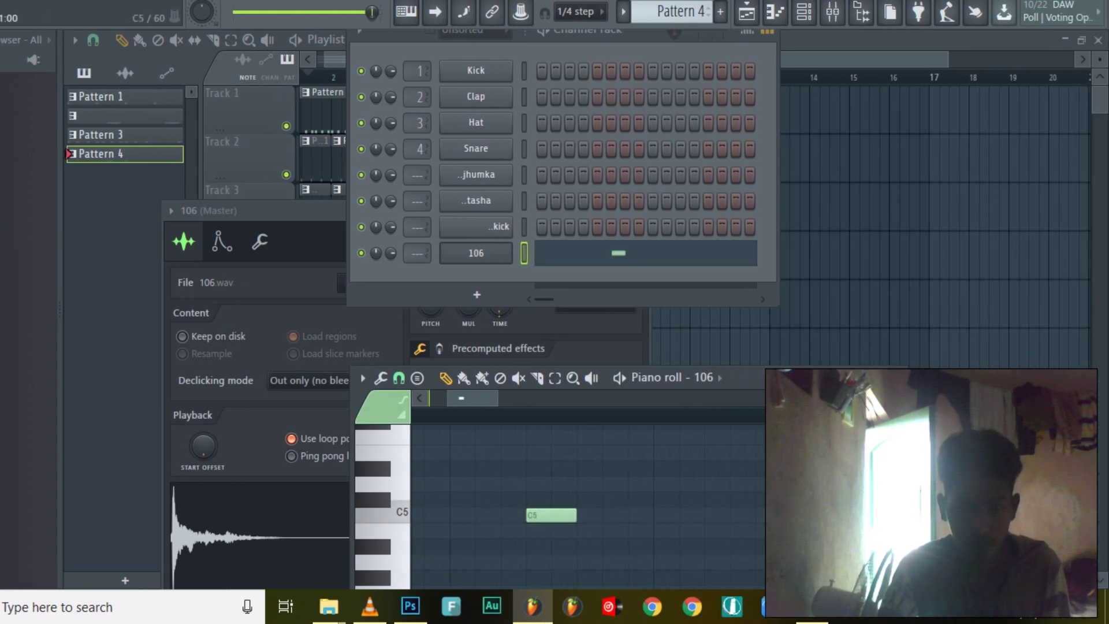
scroll(508, 511, up, 1)
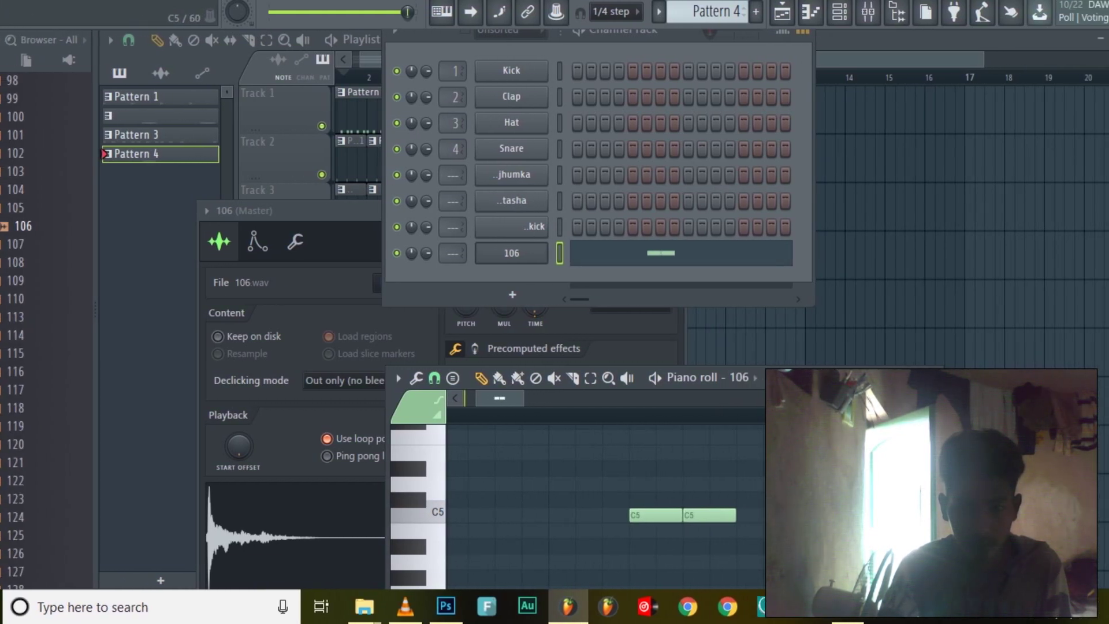
click(517, 515)
scroll(515, 506, down, 3)
key(ctrl+a)
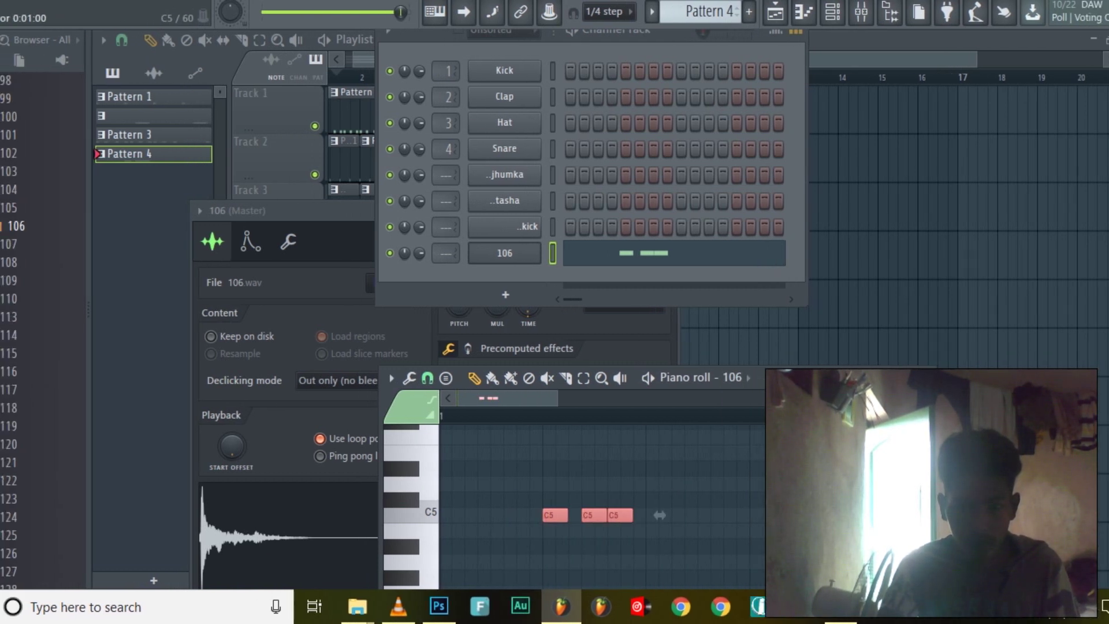
key(ctrl+b)
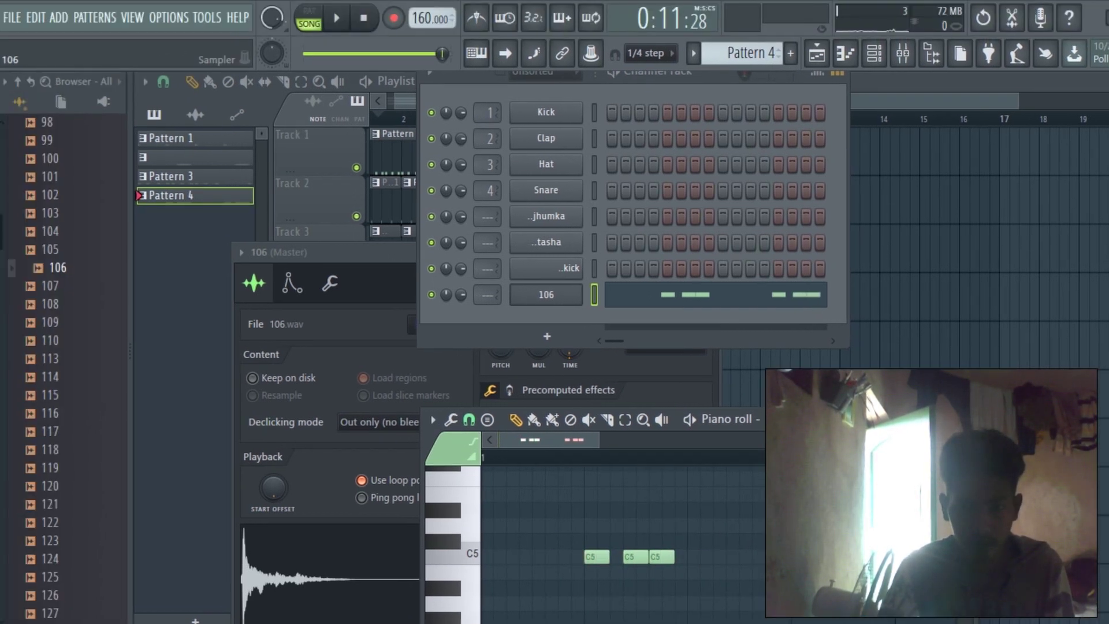
- Set the 106 channel's volume to 60 and enable Normalize, Remove DC offset, Reverse polarity and Swap stereo
click(476, 253)
right_click(521, 239)
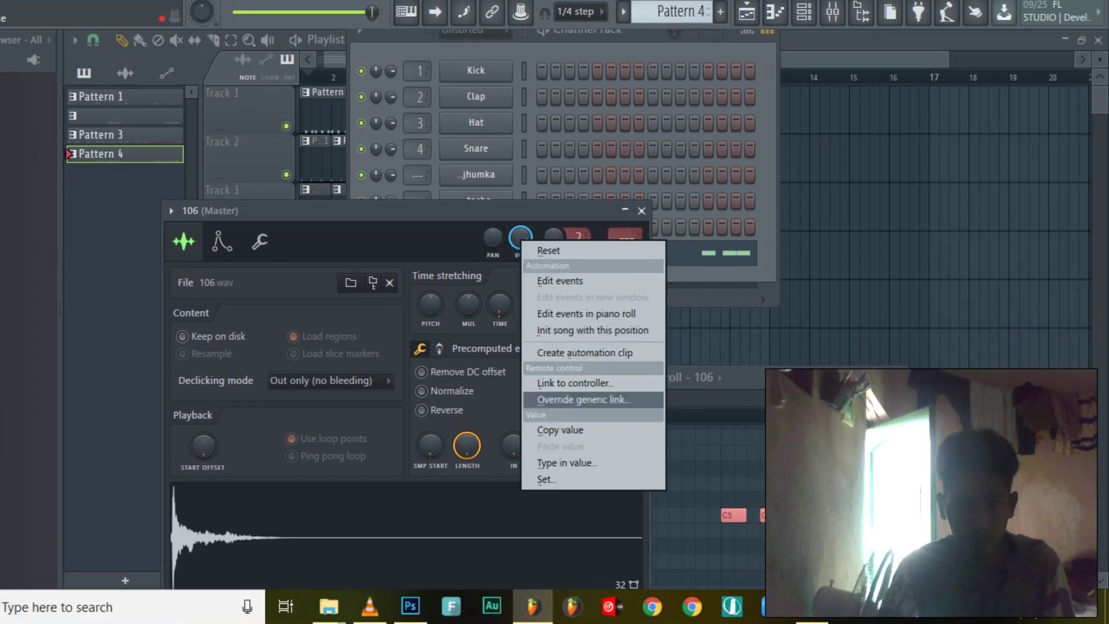
click(566, 463)
text(60)
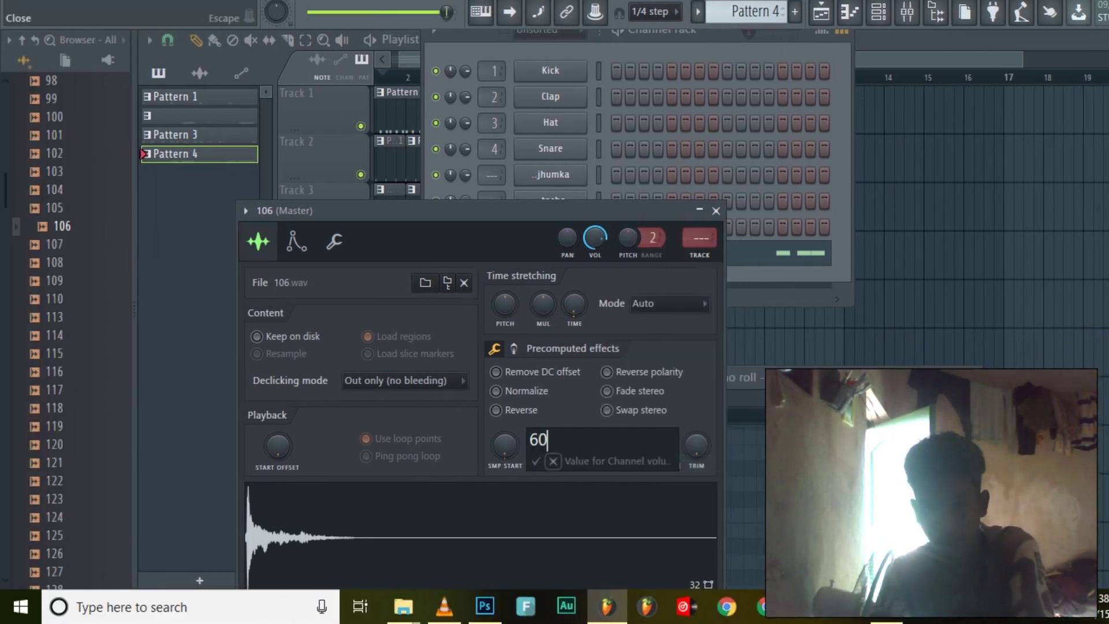
key(Return)
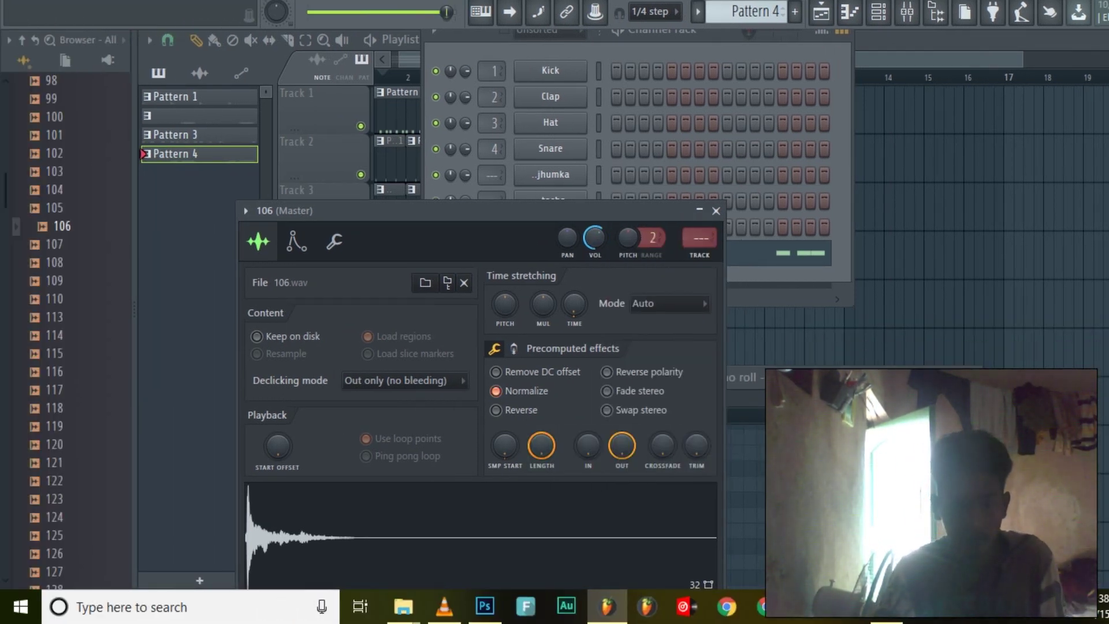
click(496, 372)
click(607, 372)
click(607, 410)
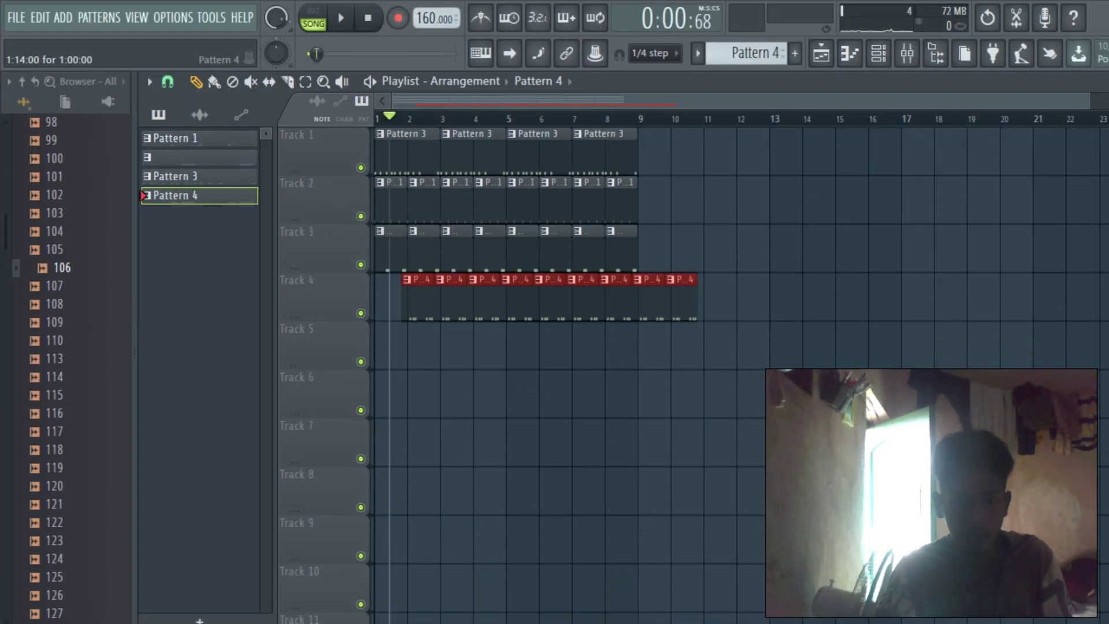
- Align the Pattern 4 clips on Track 4 with bar 1, and remove the clips past bar 9 while playing the arrangement
drag(426, 300, 399, 299)
click(341, 18)
scroll(491, 298, up, 2)
right_click(655, 298)
ctrl+click(617, 443)
scroll(617, 443, down, 2)
scroll(453, 400, up, 1)
scroll(453, 399, down, 1)
scroll(453, 400, up, 3)
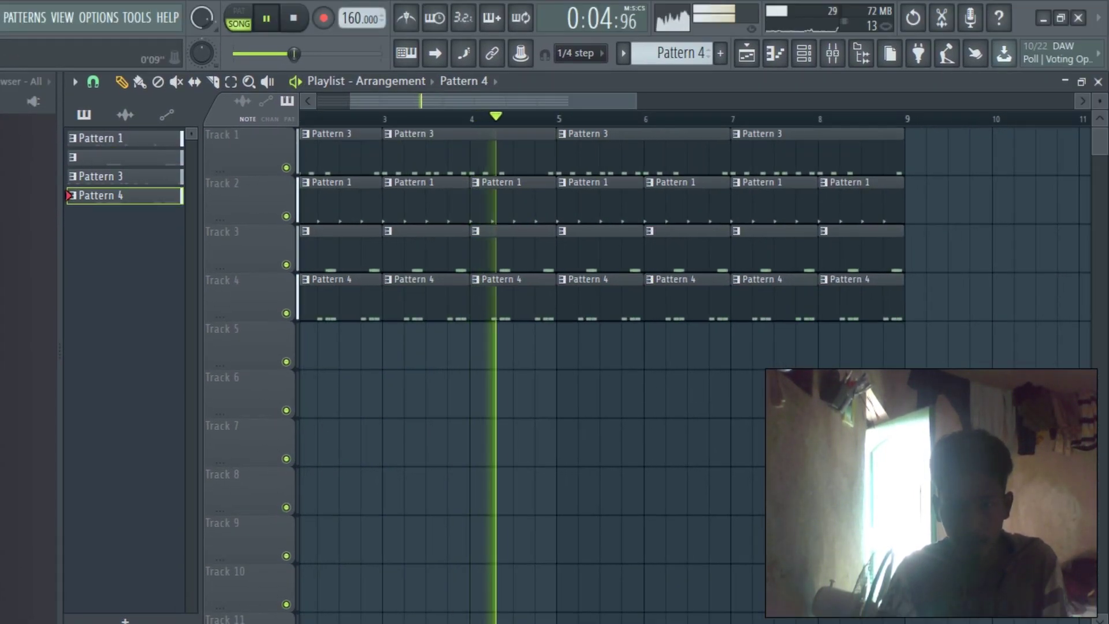
- Add one more C5 note before each three-note group of the 106 channel in Pattern 4 during playback
click(849, 12)
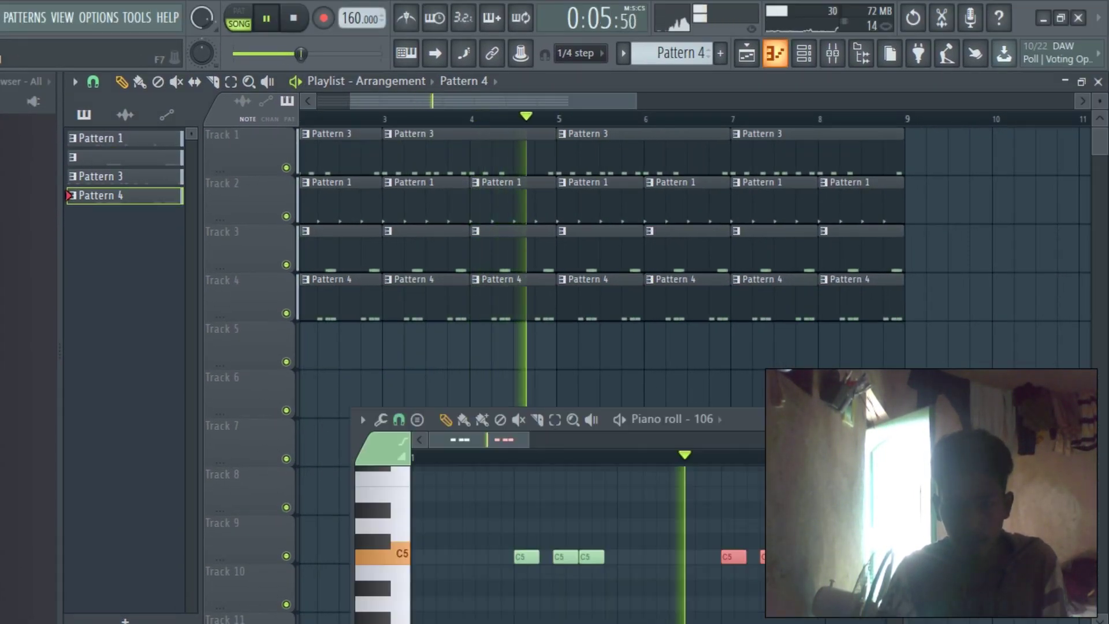
scroll(571, 519, down, 2)
scroll(526, 543, up, 2)
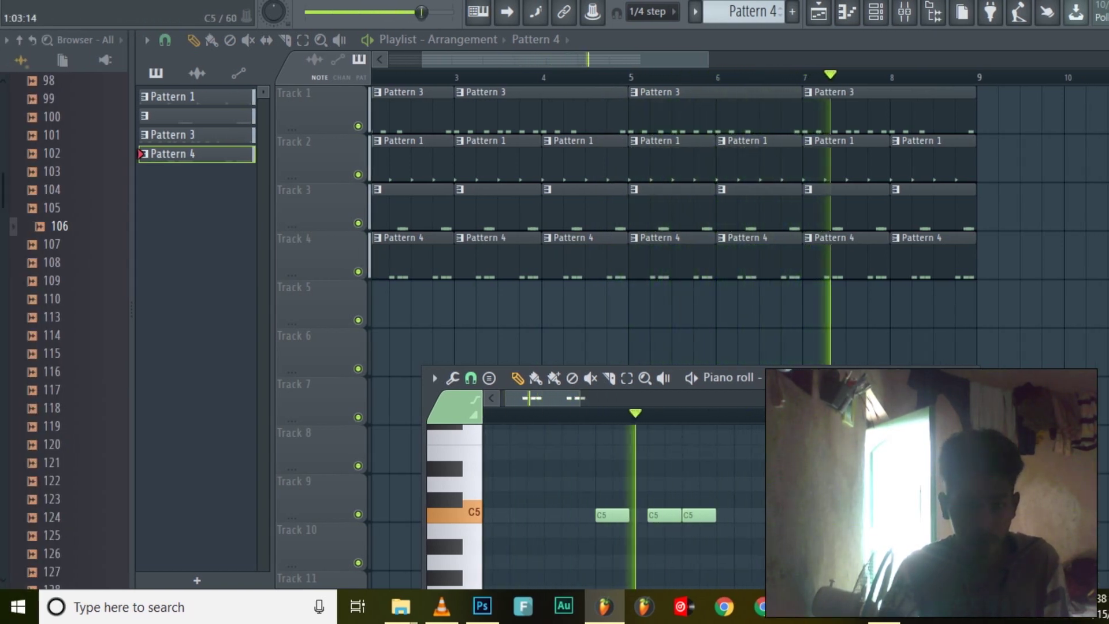
scroll(520, 542, up, 2)
click(557, 515)
scroll(537, 515, down, 1)
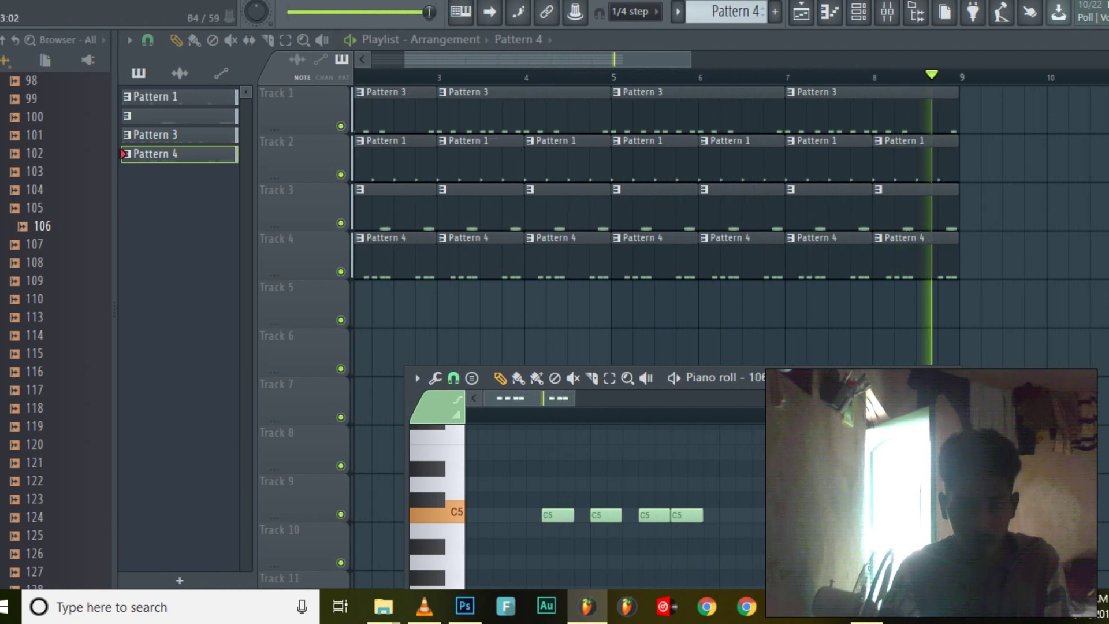
scroll(831, 514, up, 2)
click(708, 514)
scroll(707, 514, down, 2)
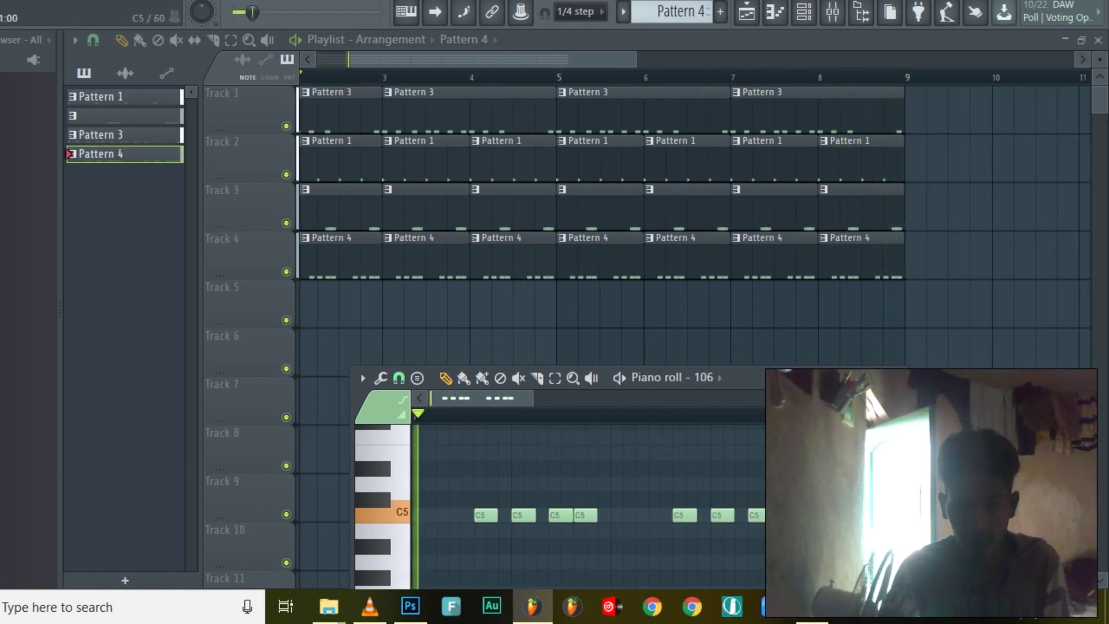
scroll(832, 515, up, 1)
scroll(693, 514, down, 3)
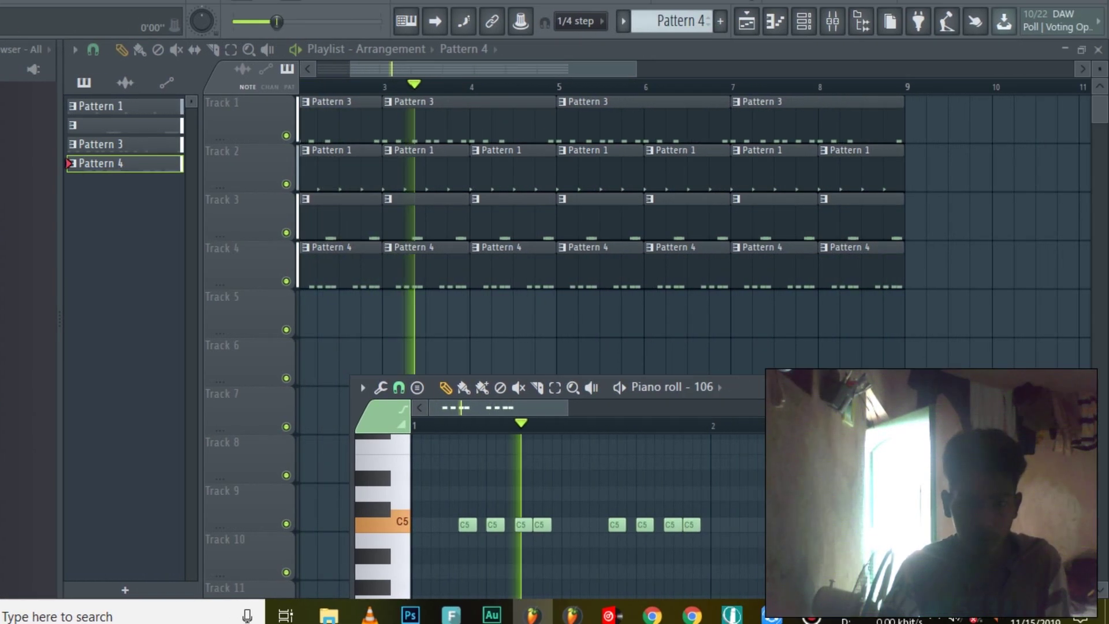
- Audition the numbered samples from 100 back to 86 and replace the 106 channel's sound with sample 88
click(803, 53)
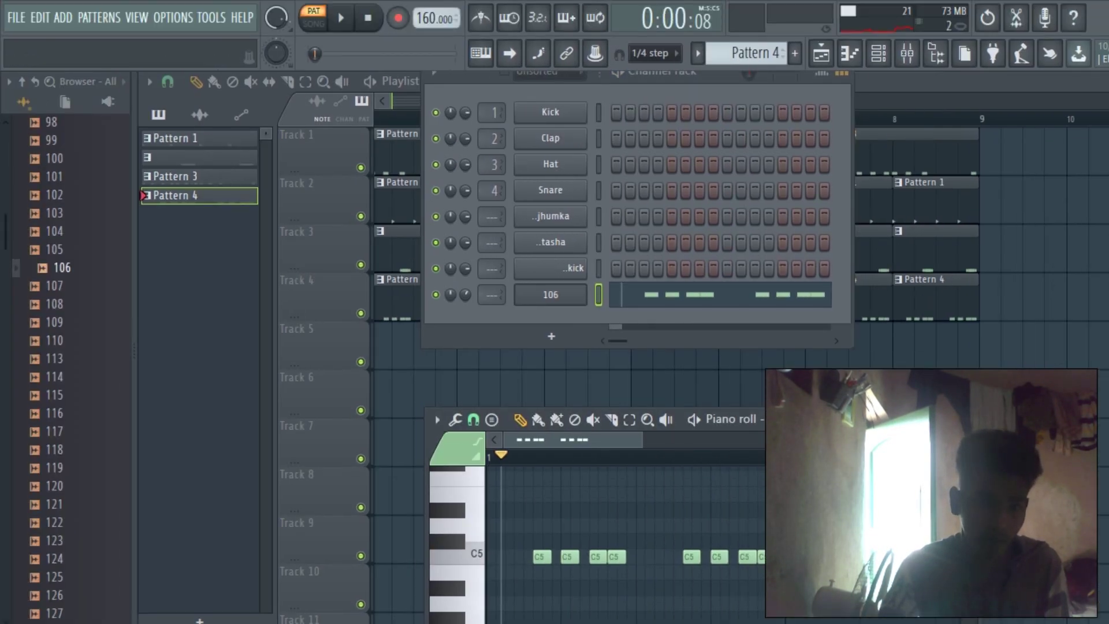
click(55, 213)
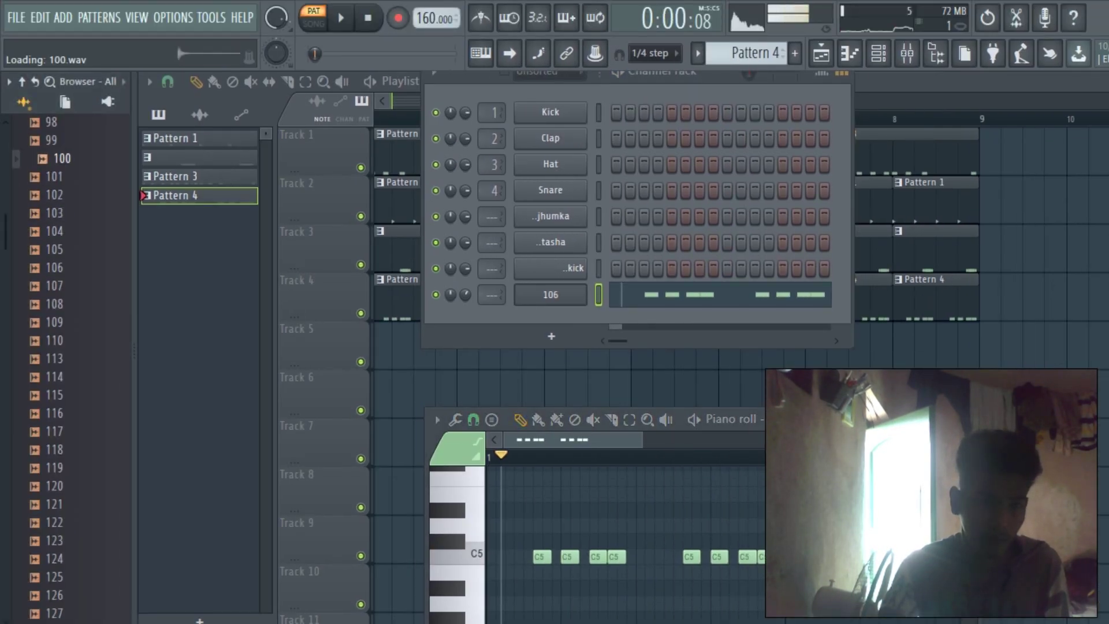
key(Up)
key(Up)
key(Up)
key(Up)
key(Up)
key(Up)
key(Up)
key(Up)
key(Up)
key(Up)
key(Up)
key(Up)
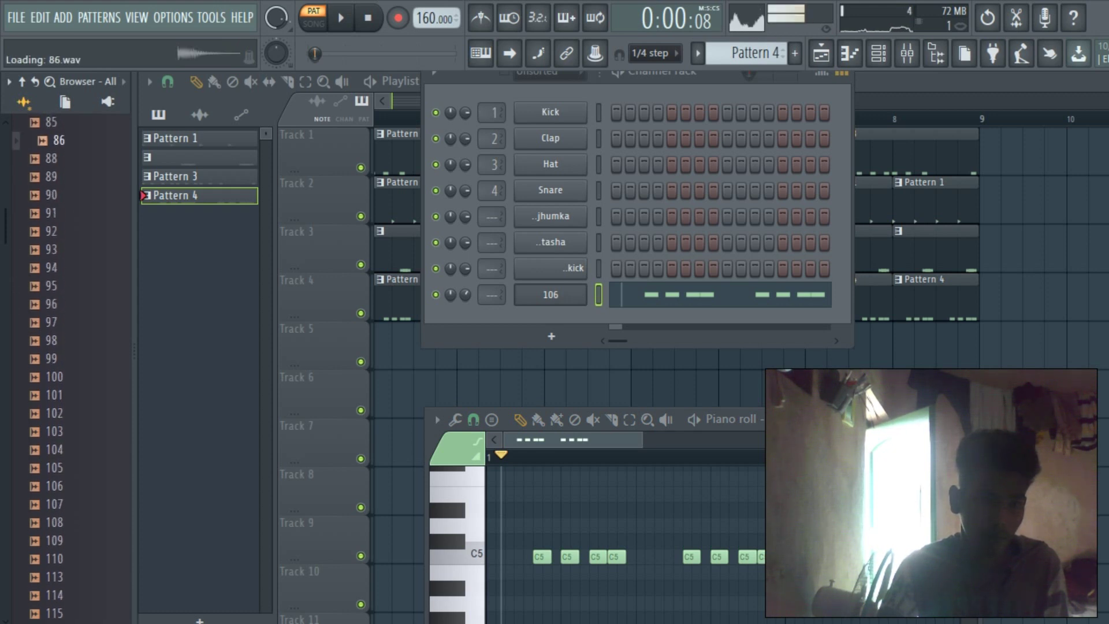
drag(59, 158, 548, 296)
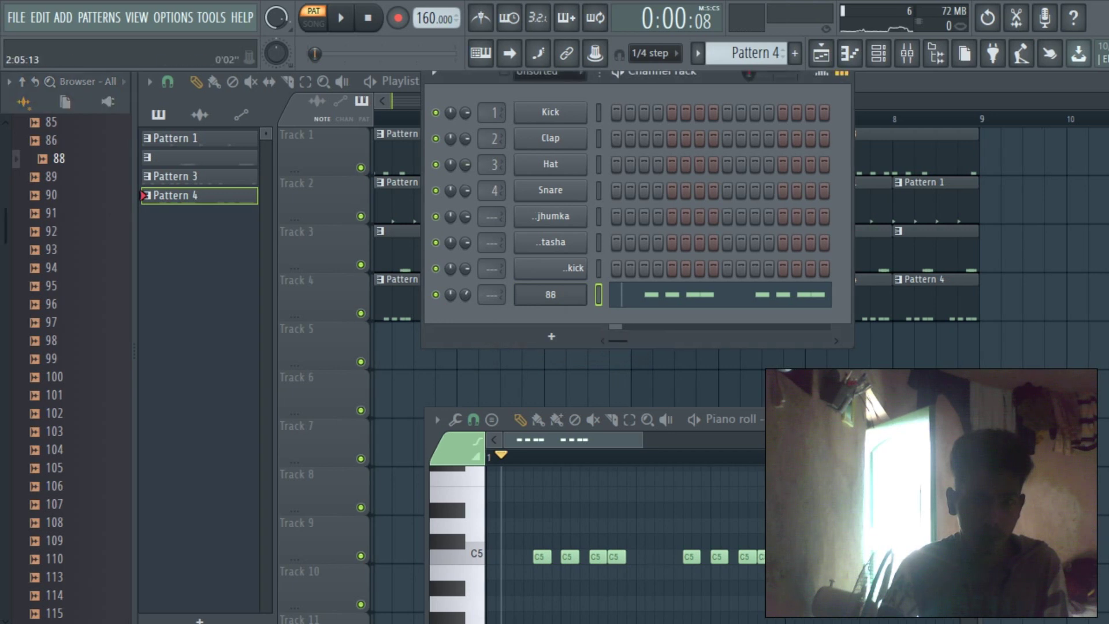
- Play the arrangement with sample 88 and reset the OUT fade in the 88 channel's sample settings
click(370, 81)
scroll(465, 300, down, 6)
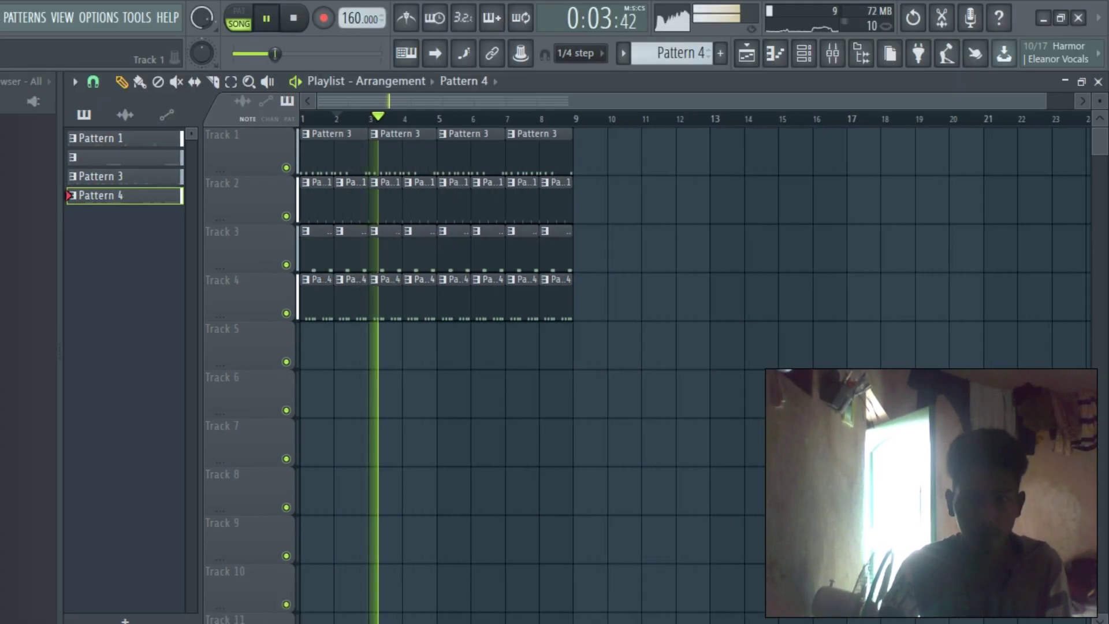
click(804, 53)
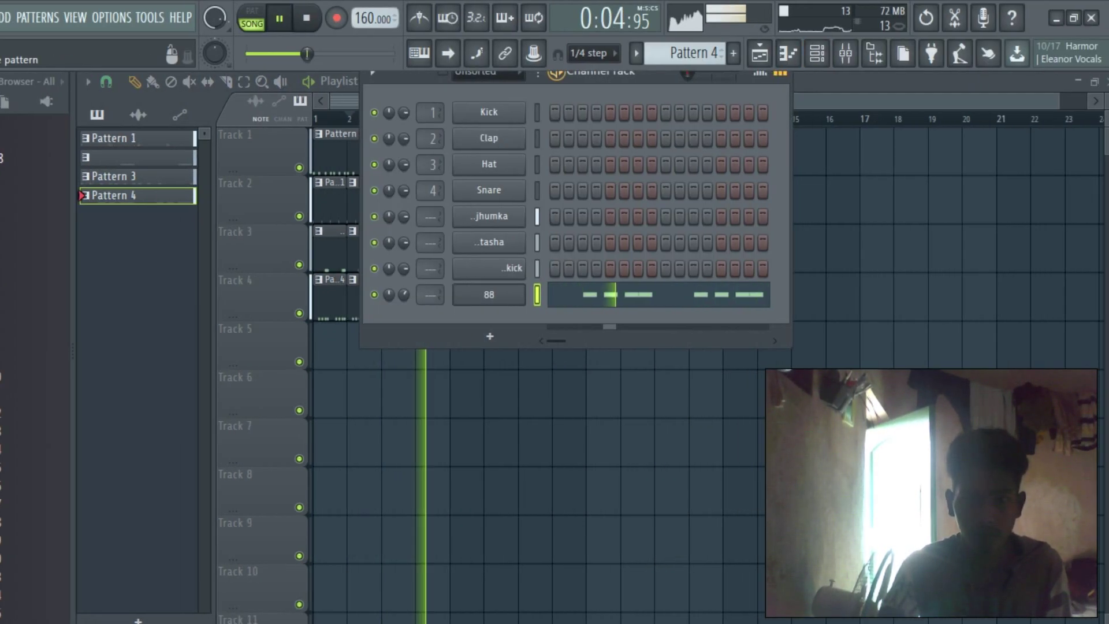
click(238, 18)
click(550, 294)
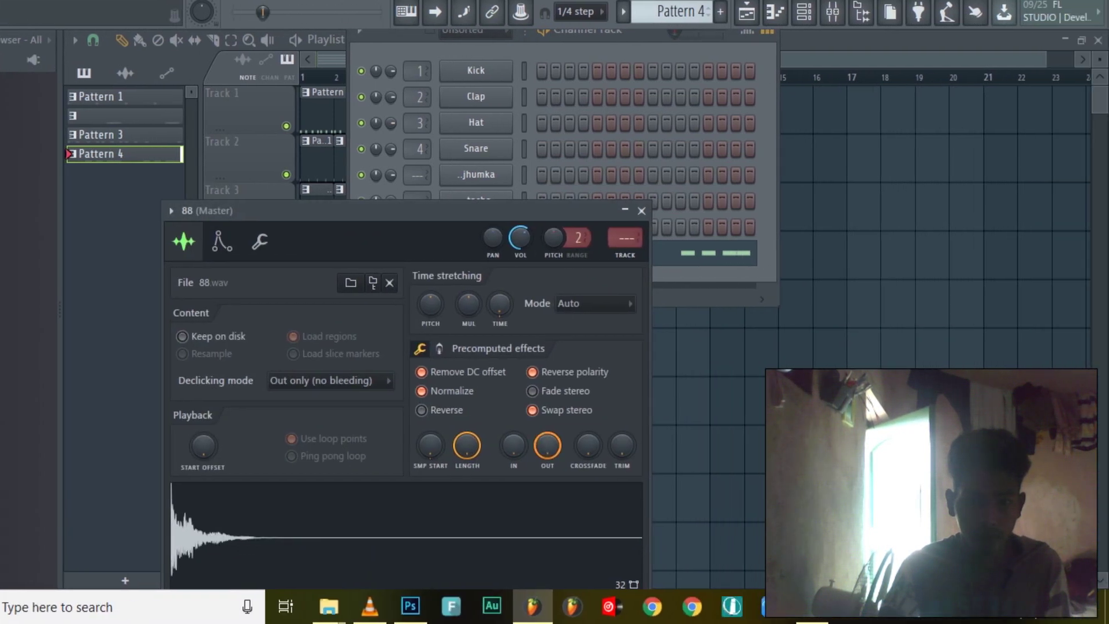
right_click(547, 445)
click(569, 453)
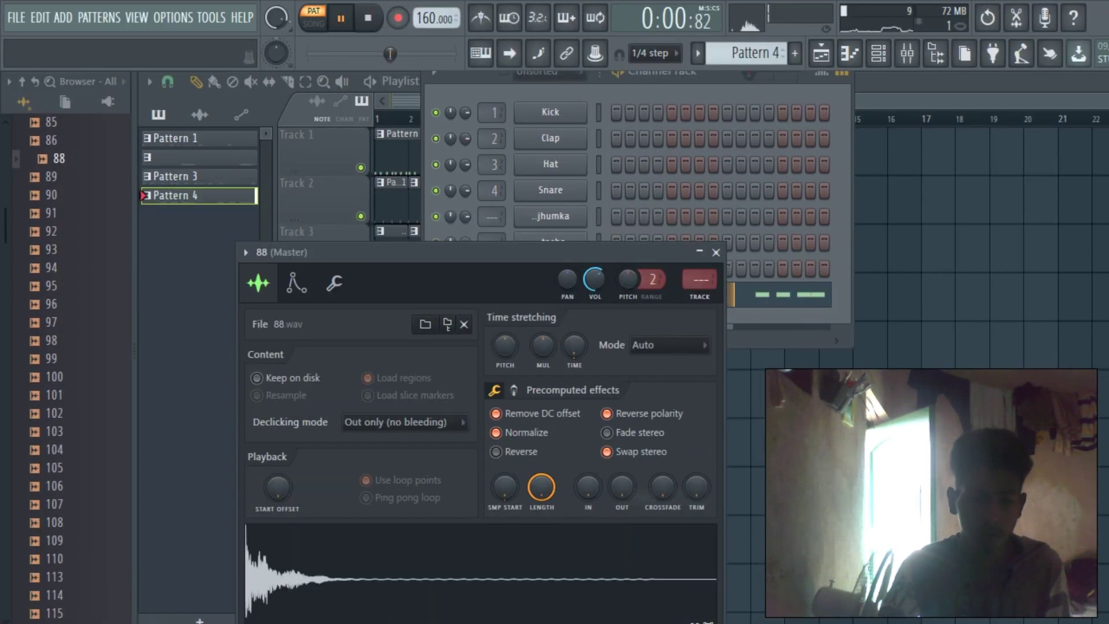
- Play the arrangement from bar 1 with the reset fade, and return to pattern playback with the channel rack open
click(396, 119)
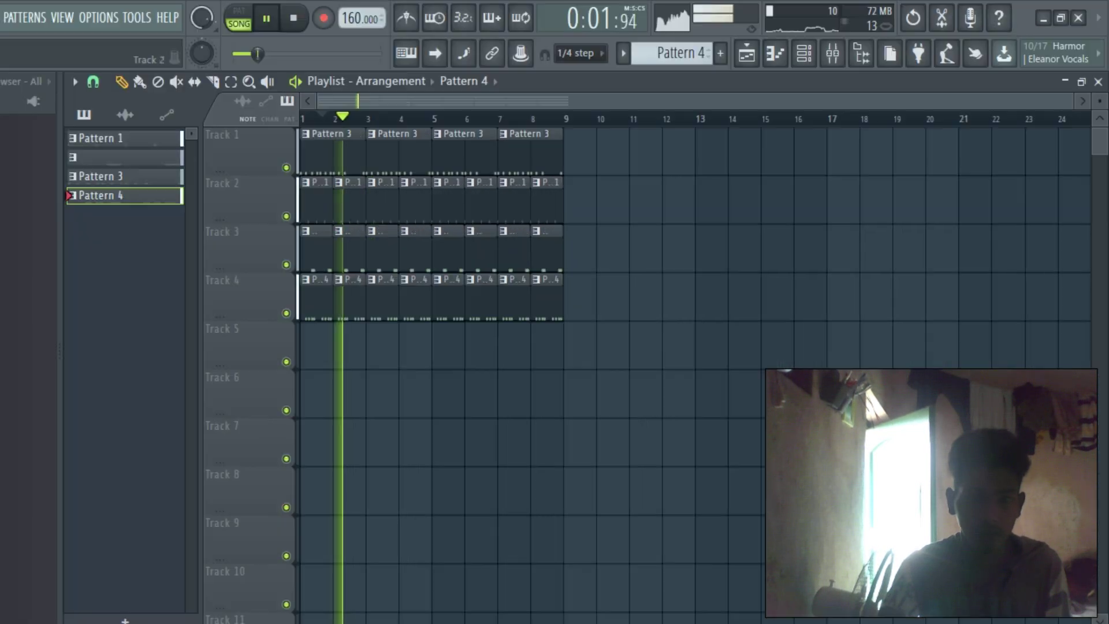
key(F6)
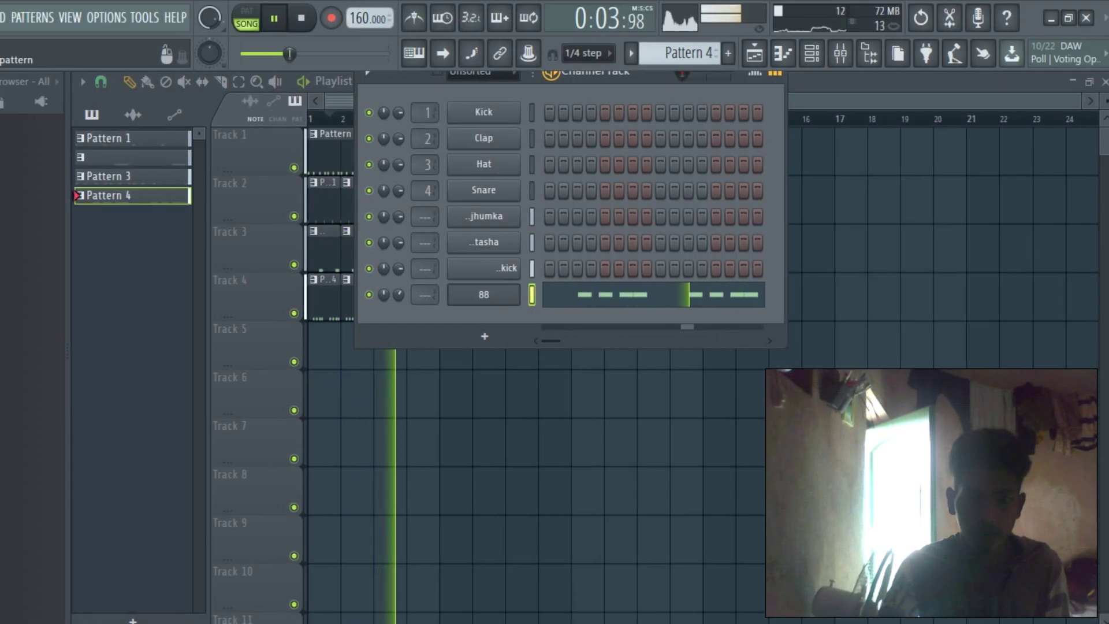
key(l)
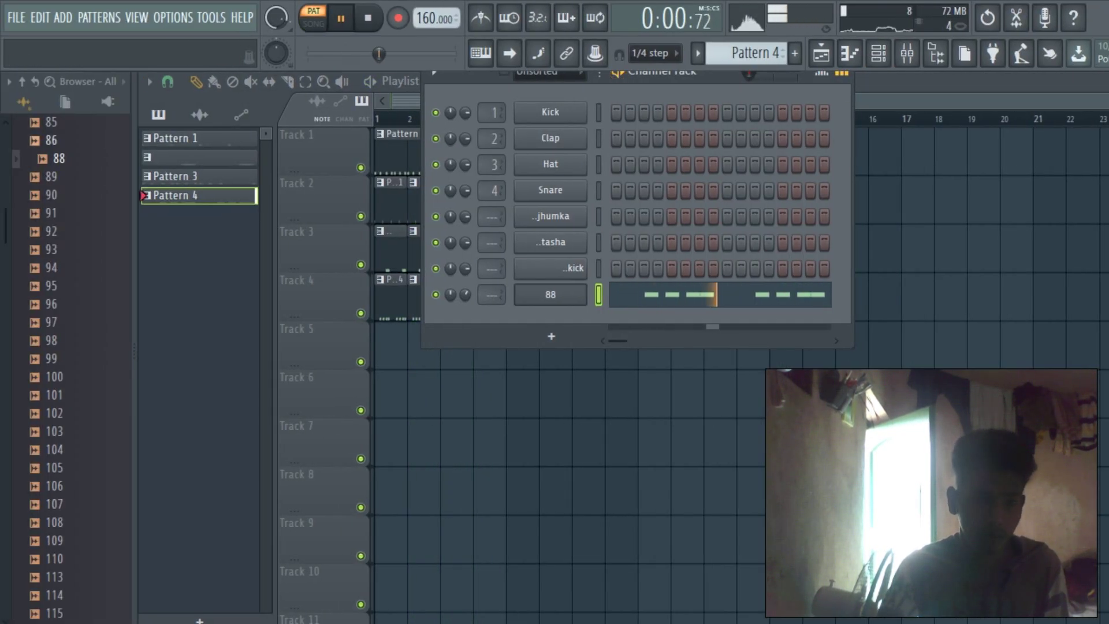
- Audition the numbered samples from 86 back to 52 and replace the 88 channel's sound with sample 53
click(51, 140)
click(51, 122)
scroll(51, 122, up, 2)
click(51, 176)
click(51, 195)
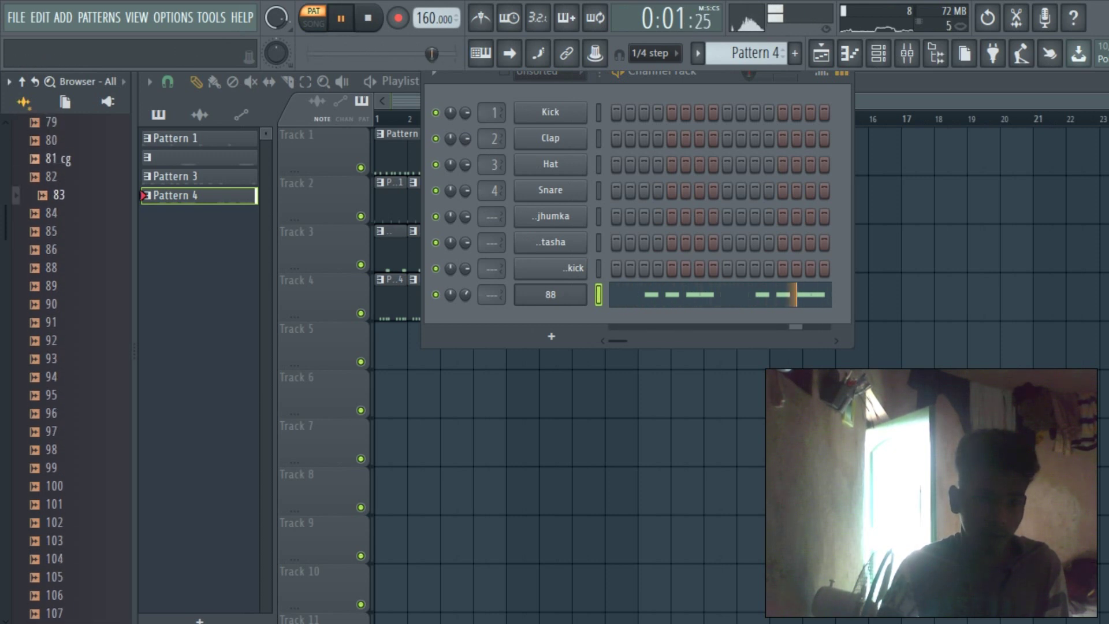
scroll(55, 249, up, 2)
click(59, 158)
key(Up)
key(Up)
key(Up)
key(Up)
key(Up)
key(Up)
key(Up)
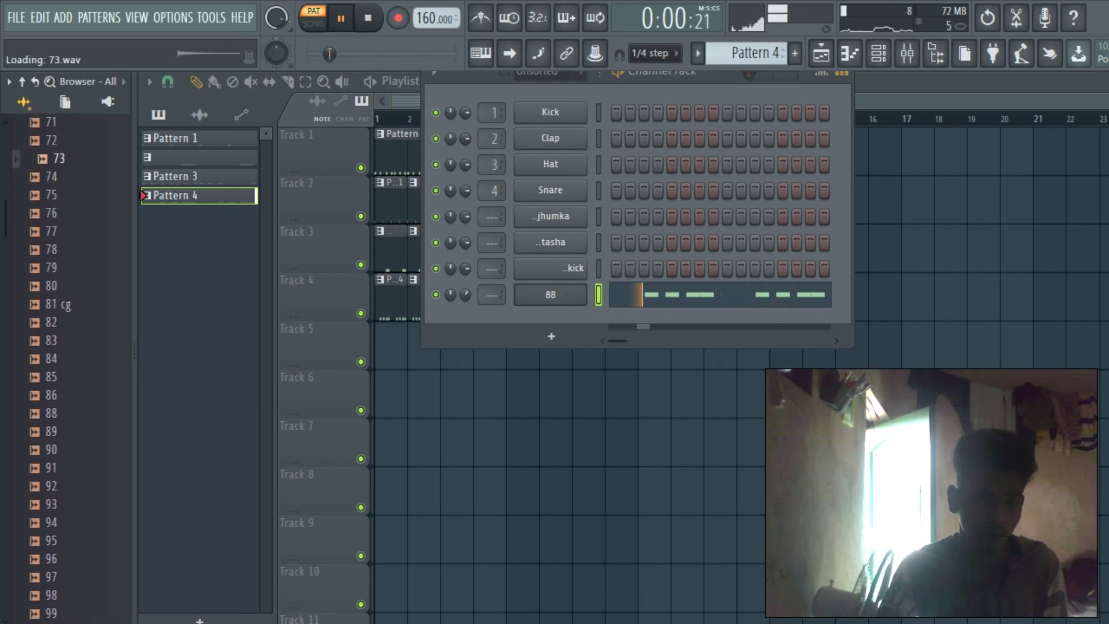
key(Down)
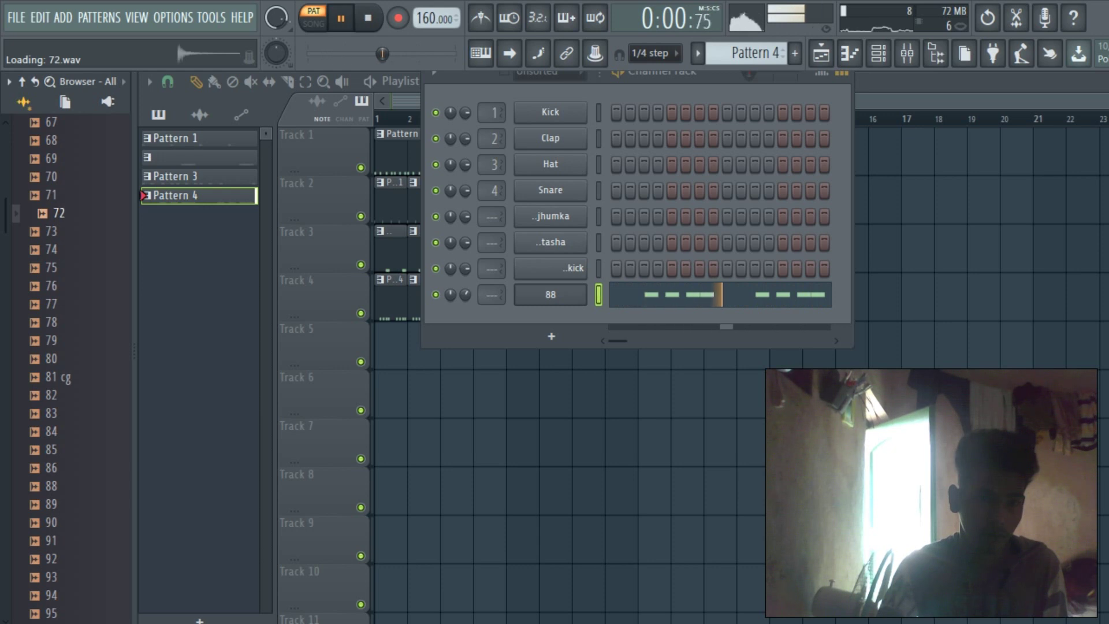
key(Up)
key(Up)
key(Up)
key(Up)
key(Up)
key(Up)
key(Up)
key(Up)
key(Up)
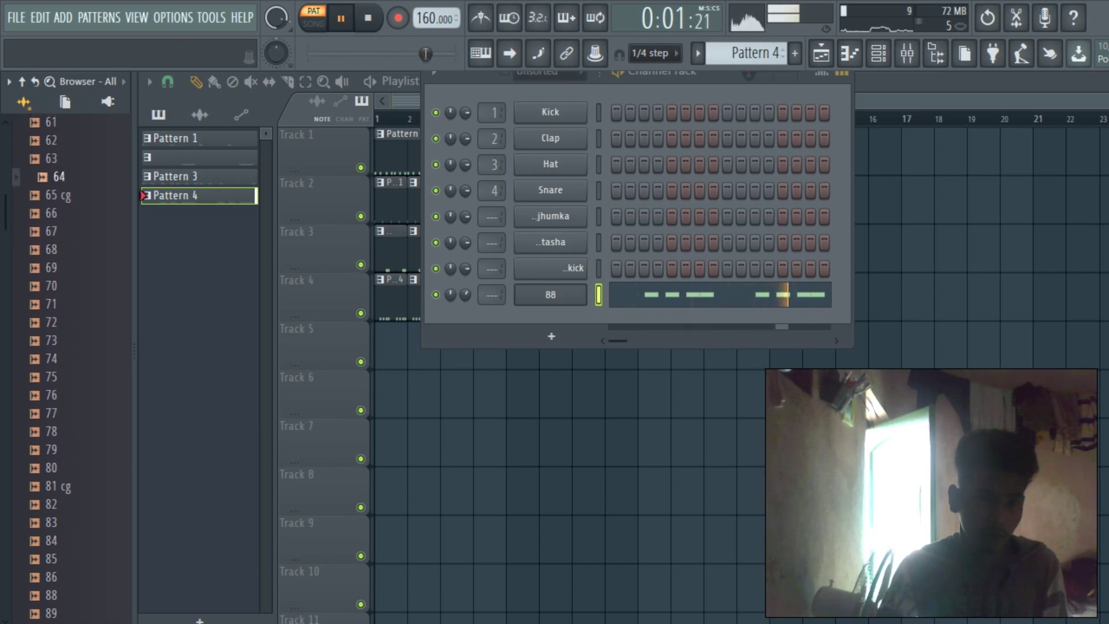
key(Up)
key(Up)
key(Up)
key(Up)
key(Up)
key(Up)
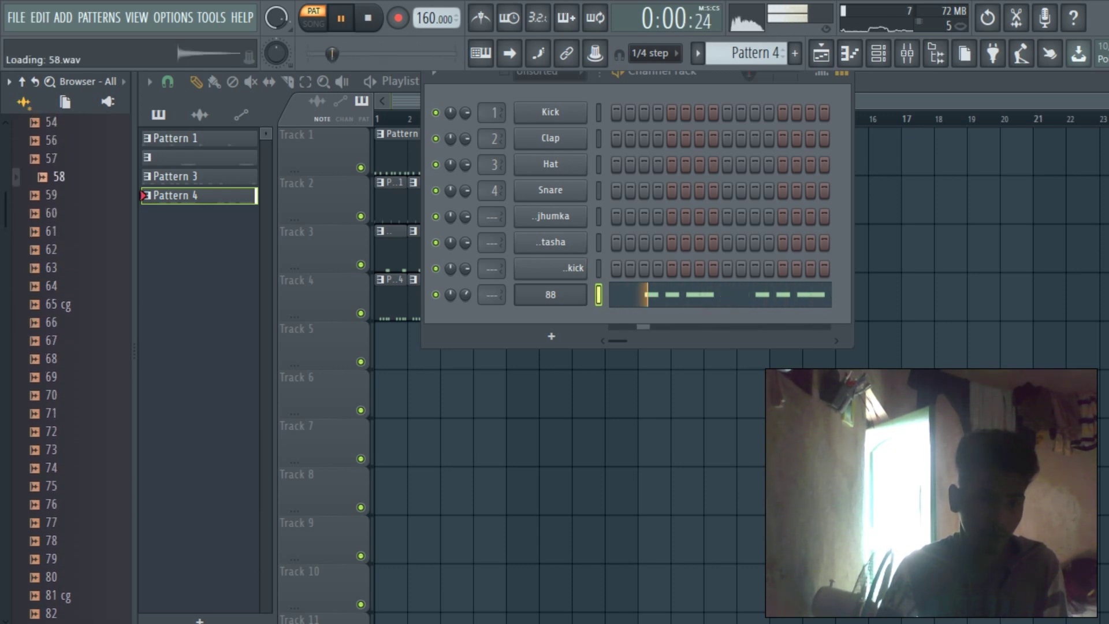
key(Up)
key(Up)
key(Up)
key(Up)
key(Up)
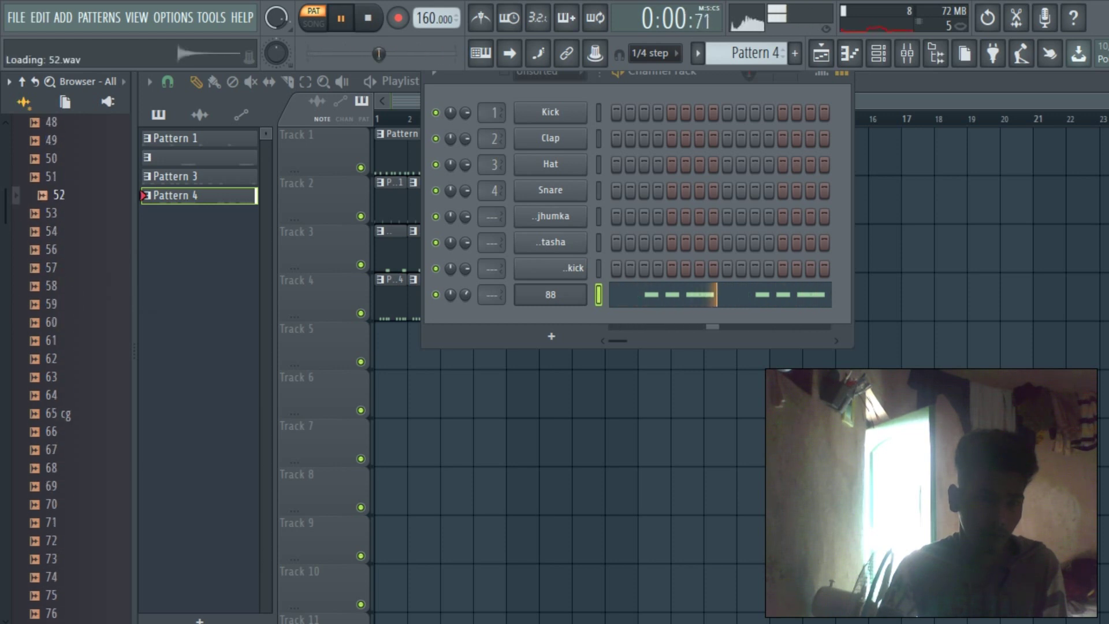
drag(59, 214, 546, 297)
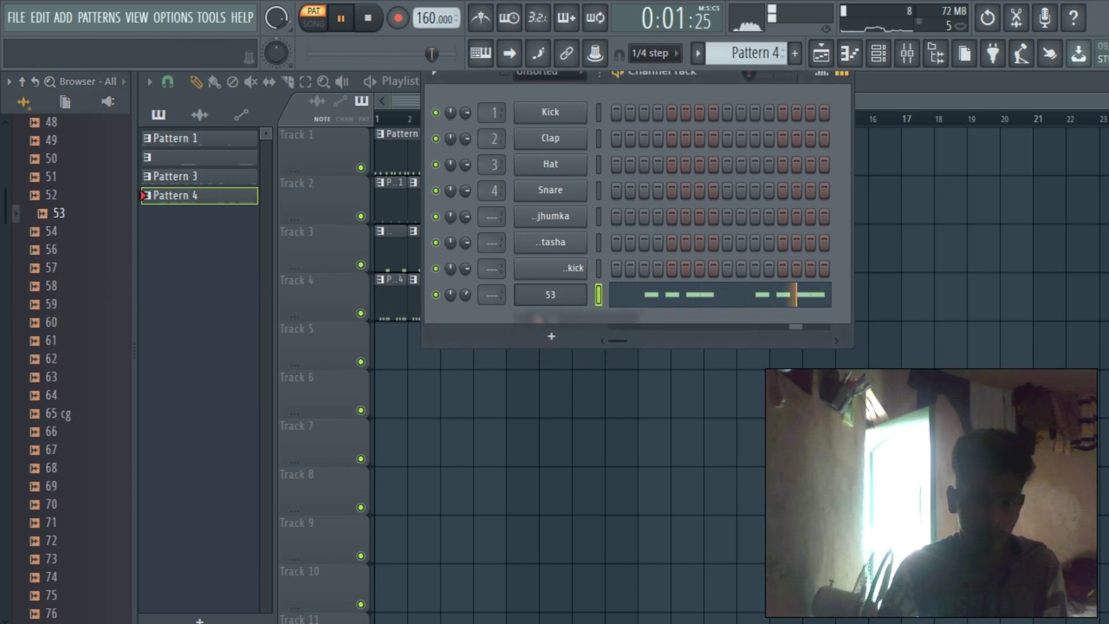
- Play the arrangement with sample 53 and return to Pattern 4 playback with the channel rack open
click(391, 119)
scroll(341, 436, up, 1)
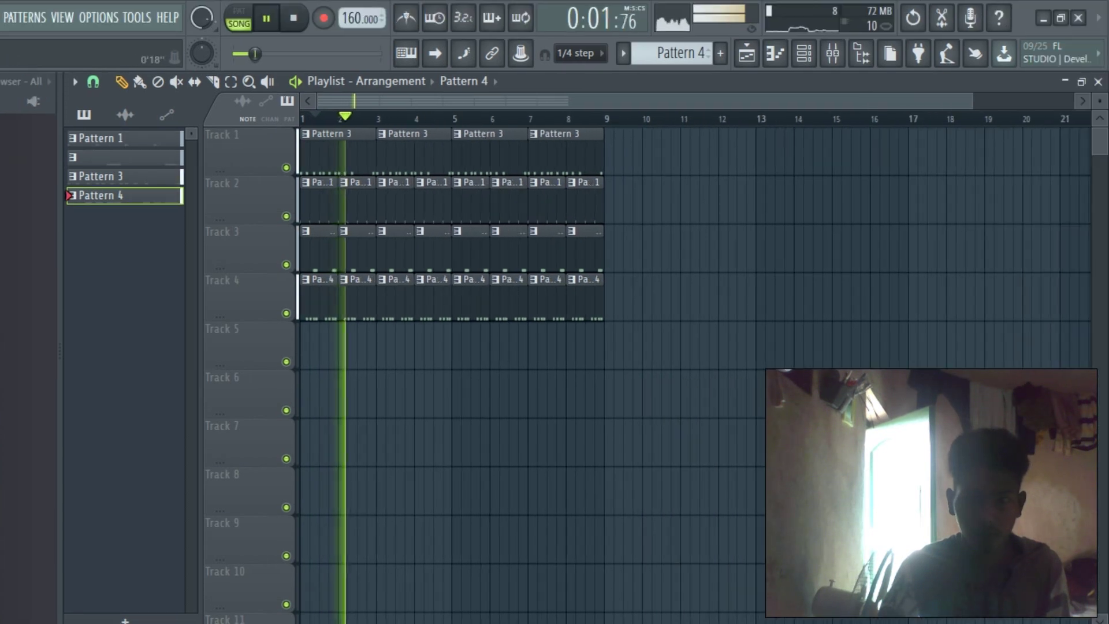
click(877, 53)
key(l)
- Audition the numbered samples from 51 back to 6 and replace the 53 channel's sound with sample 6
key(Up)
key(Up)
key(Up)
key(Up)
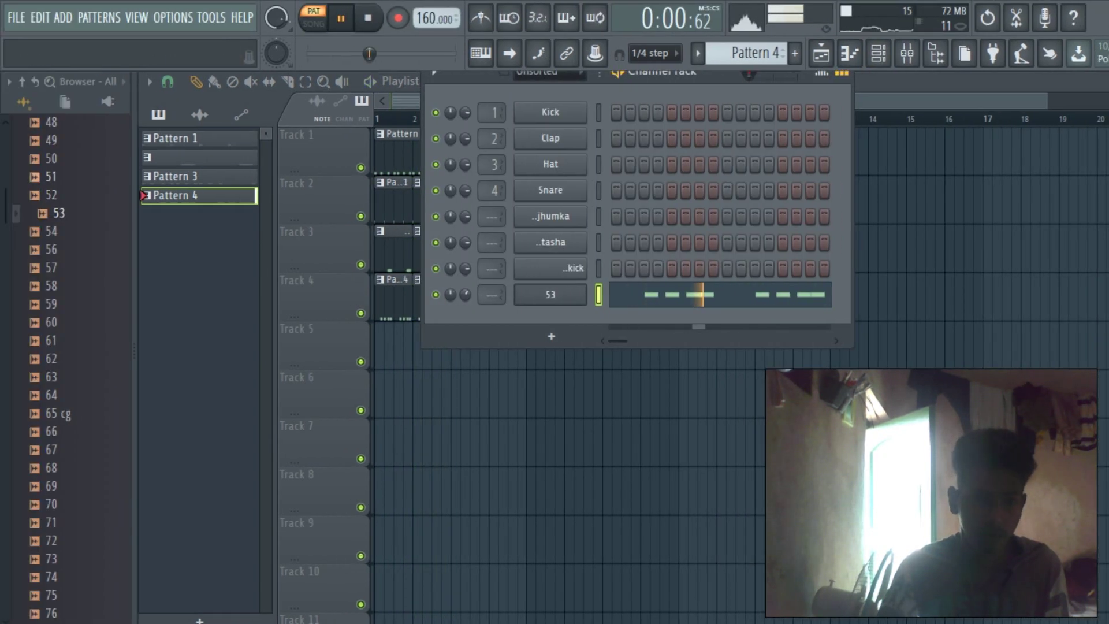
key(Up)
key(Up)
key(Up)
key(Up)
key(Up)
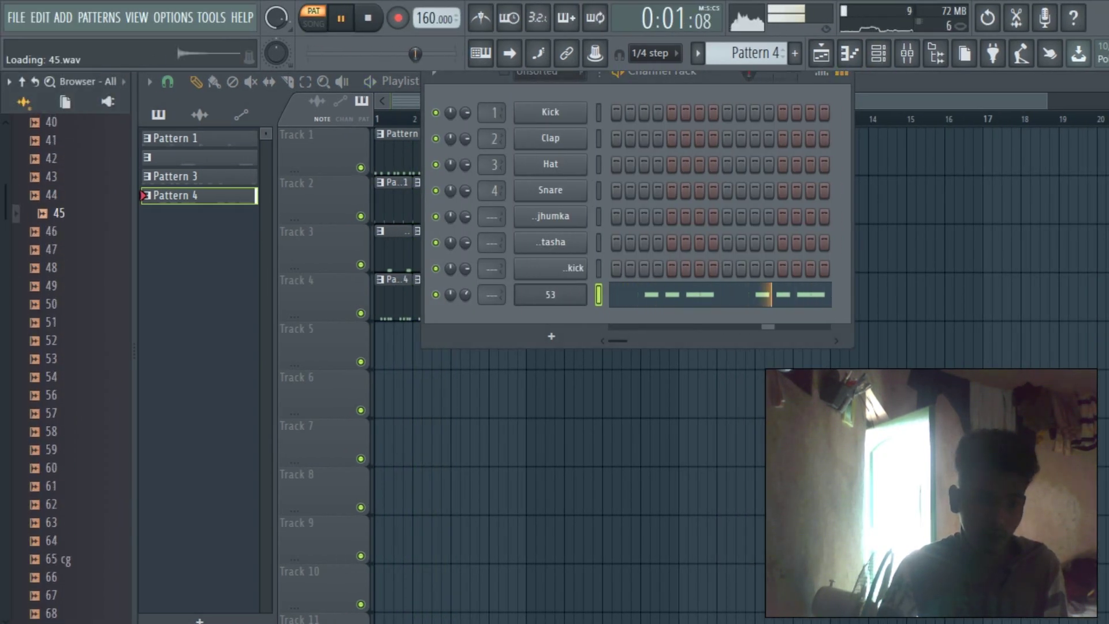
key(Up)
key(Up)
key(Up)
key(Up)
key(Up)
key(Up)
key(Up)
key(Up)
key(Up)
key(Up)
key(Up)
key(Up)
key(Up)
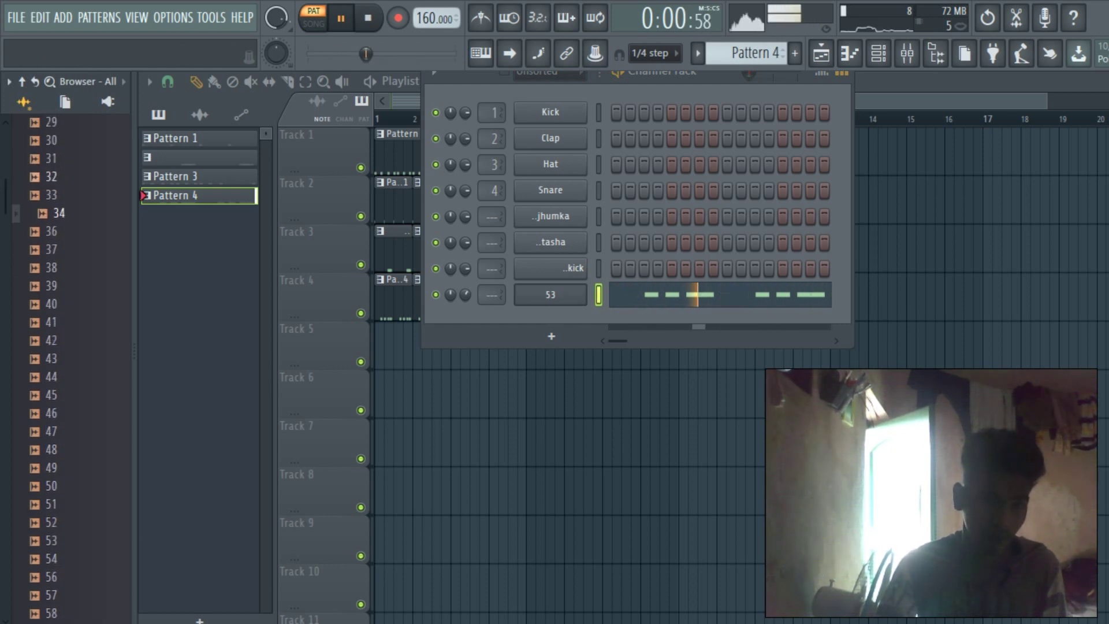
key(Up)
key(Up)
key(Up)
key(Up)
key(Up)
key(Up)
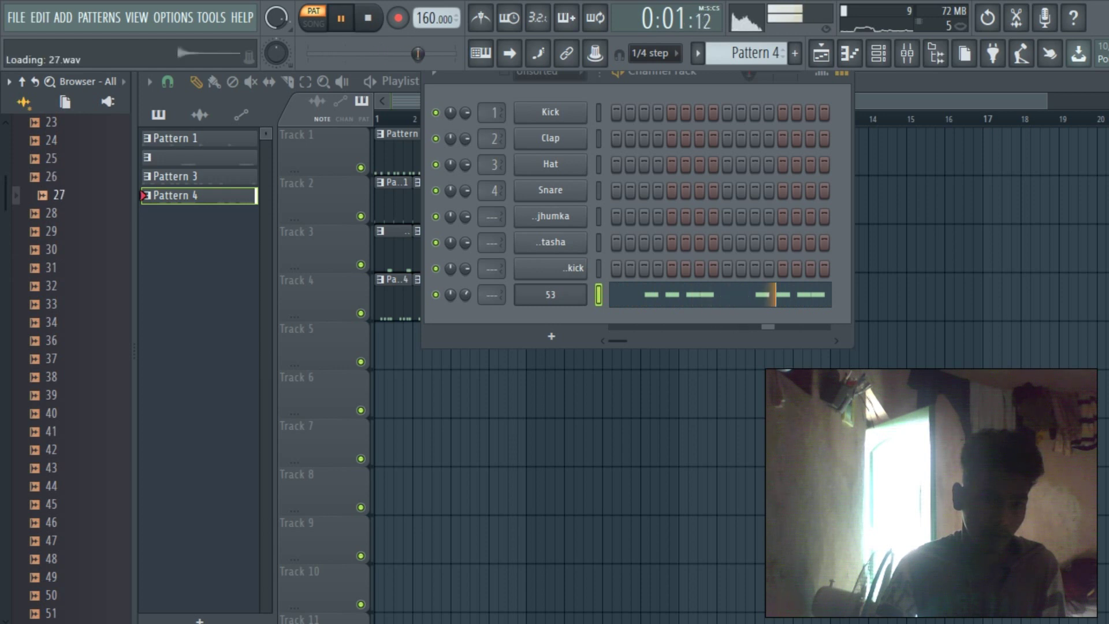
key(Up)
key(Up)
key(Up)
key(Up)
key(Up)
key(Up)
key(Up)
key(Up)
key(Up)
key(Up)
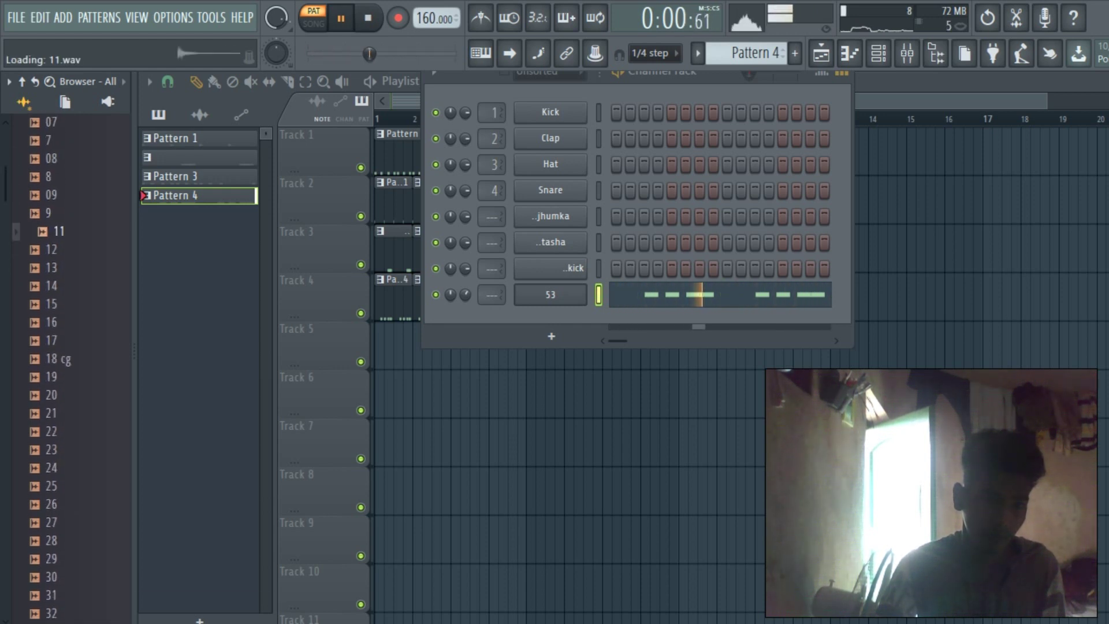
key(Down)
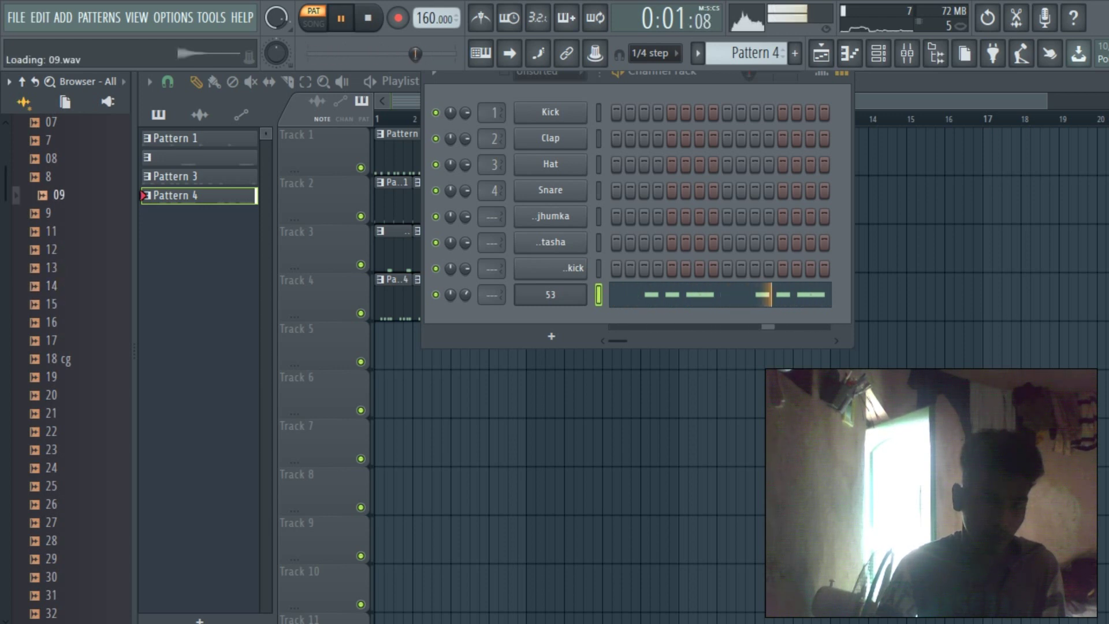
scroll(51, 237, up, 1)
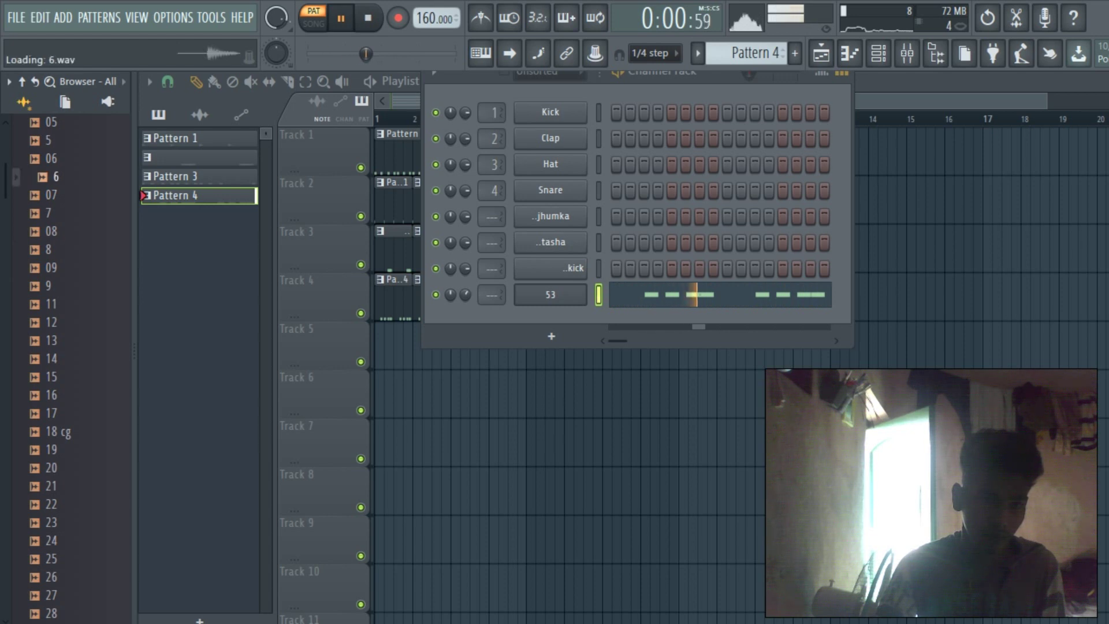
drag(56, 177, 550, 294)
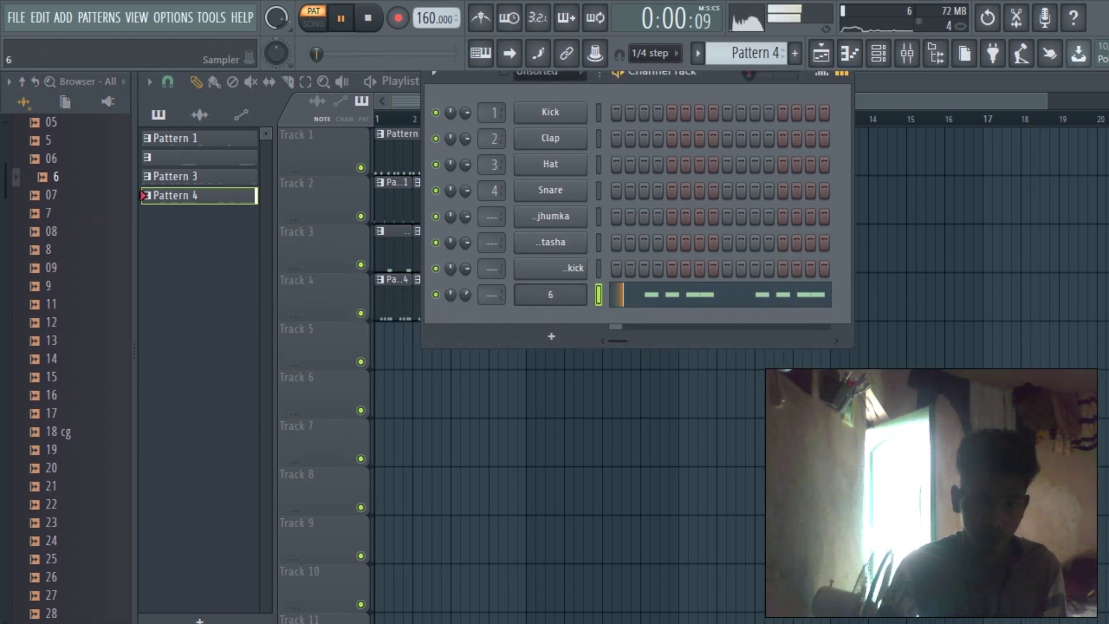
- Trim the start of the 6 channel's sample with no time stretching and give it a partial OUT fade
click(549, 294)
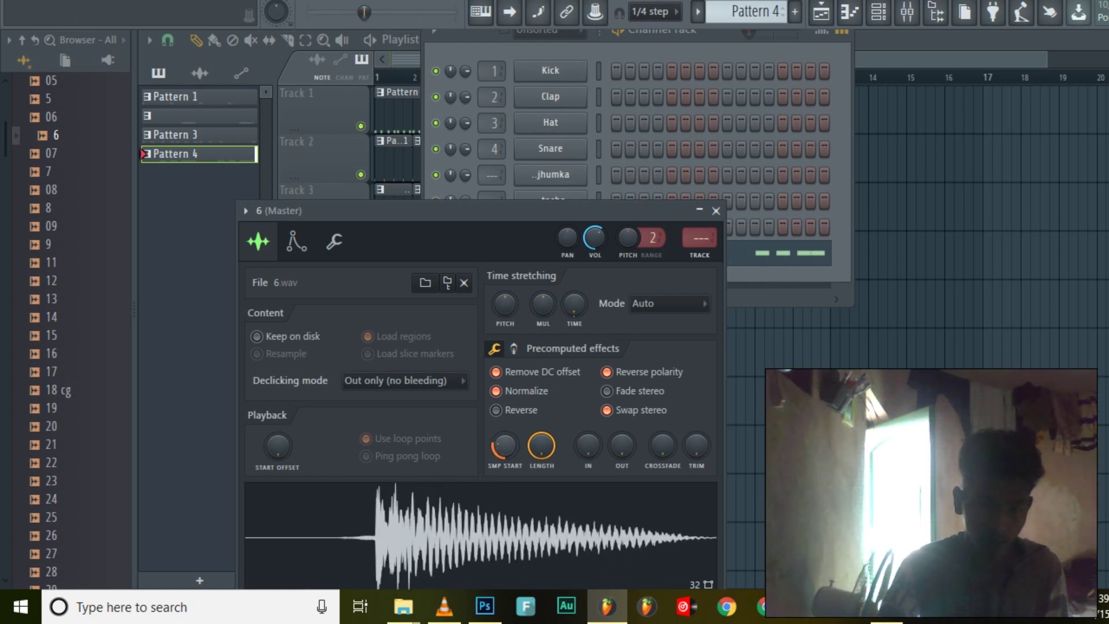
drag(505, 445, 505, 441)
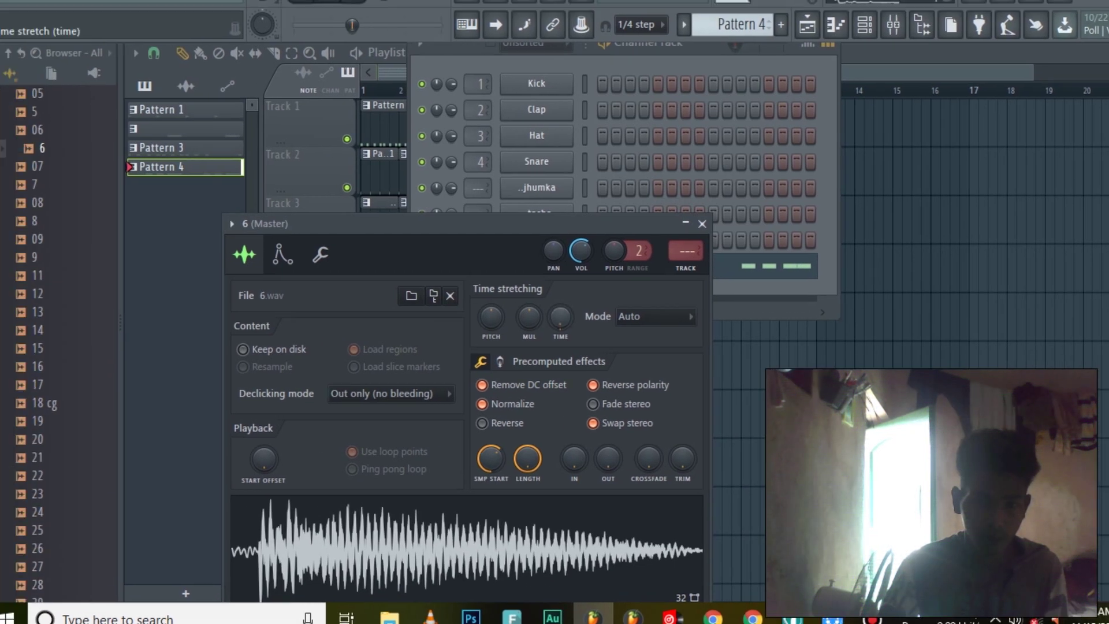
right_click(574, 303)
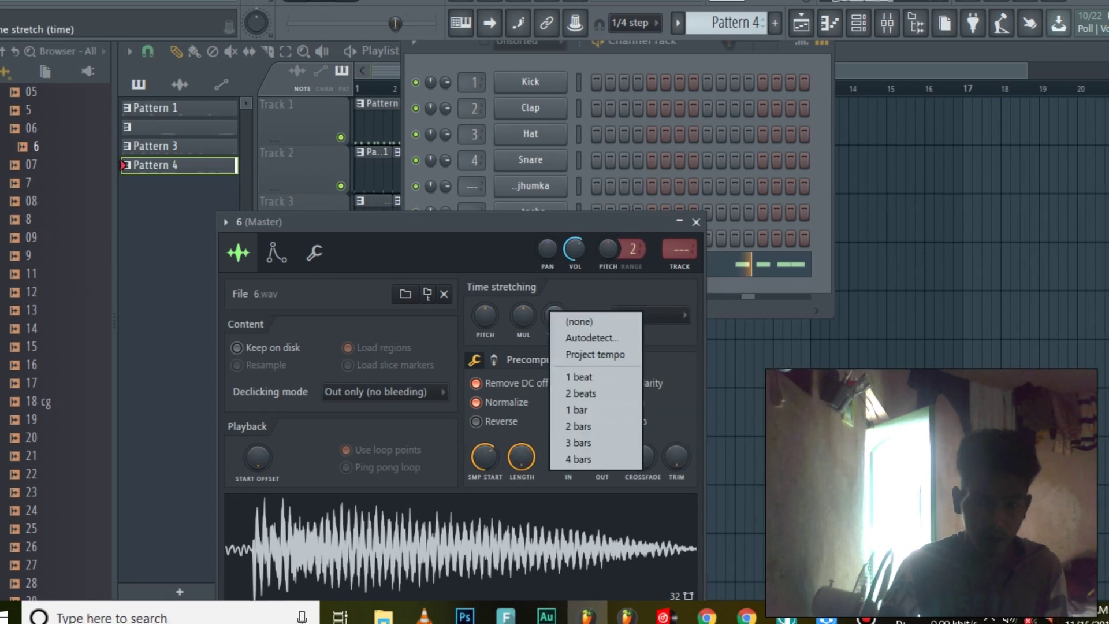
click(579, 322)
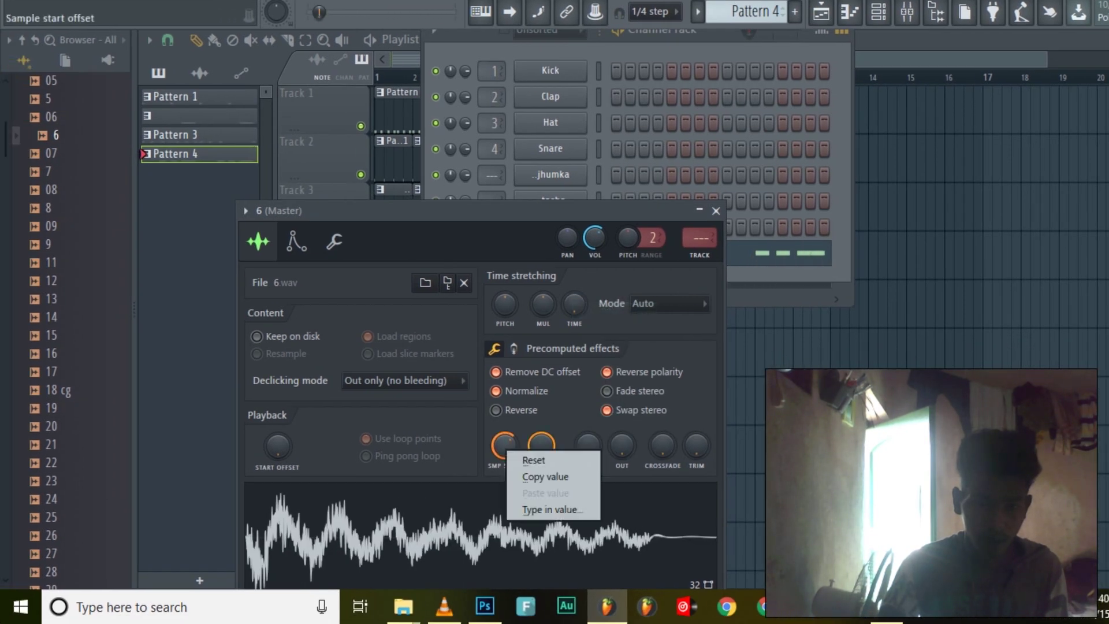
click(534, 460)
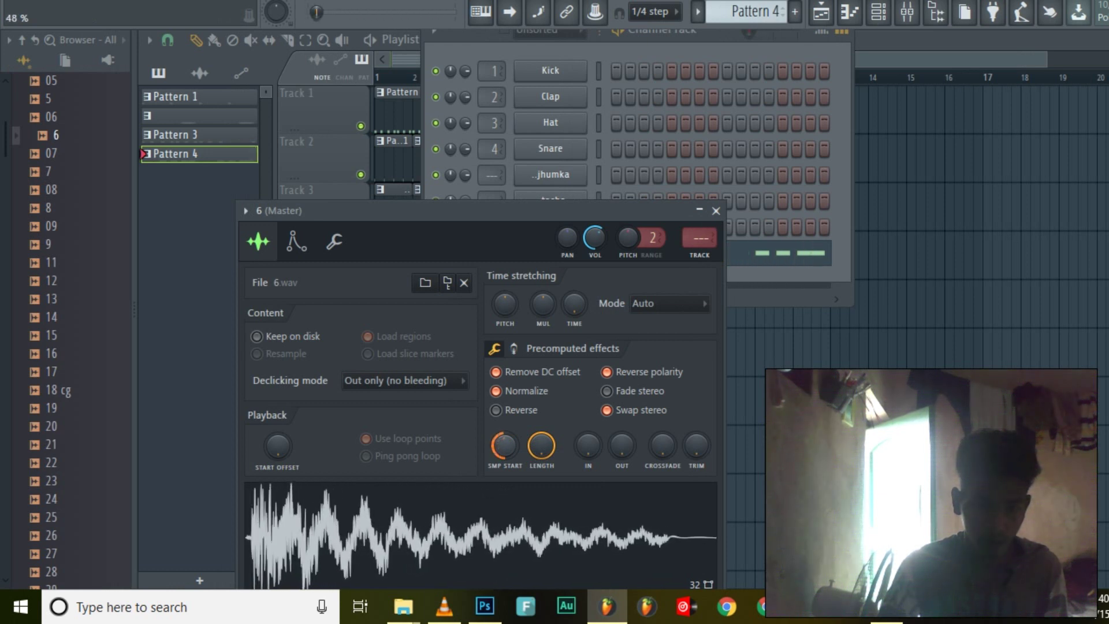
drag(622, 445, 622, 437)
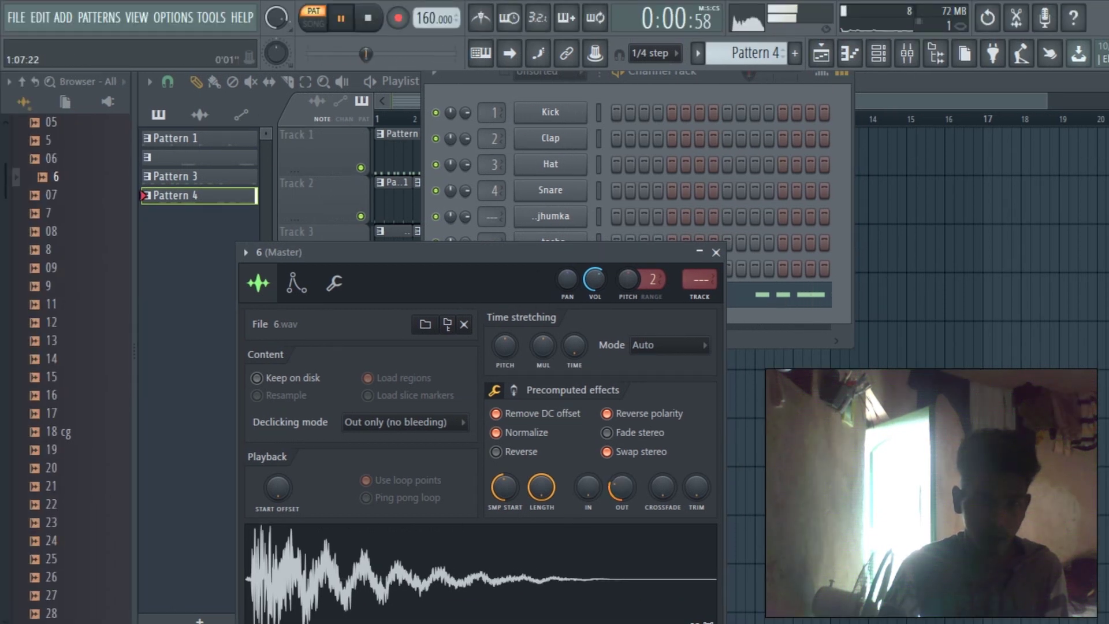
- Play the arrangement from bar 1 with sample 6, and return to Pattern 4 playback with the channel rack open
click(393, 119)
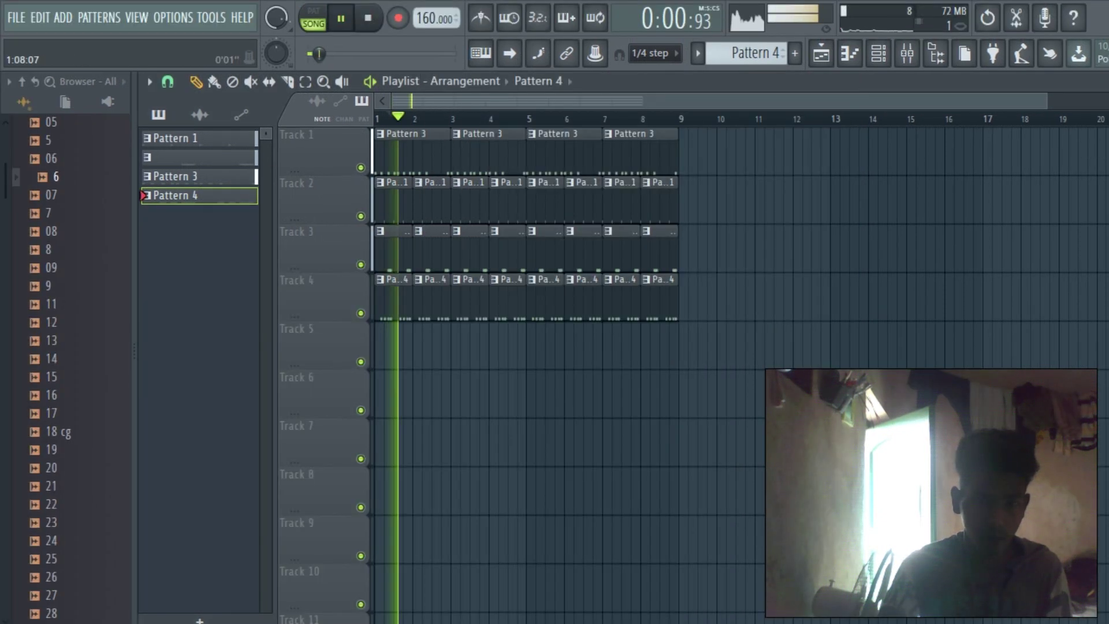
scroll(427, 346, down, 1)
scroll(577, 393, up, 2)
scroll(433, 347, up, 1)
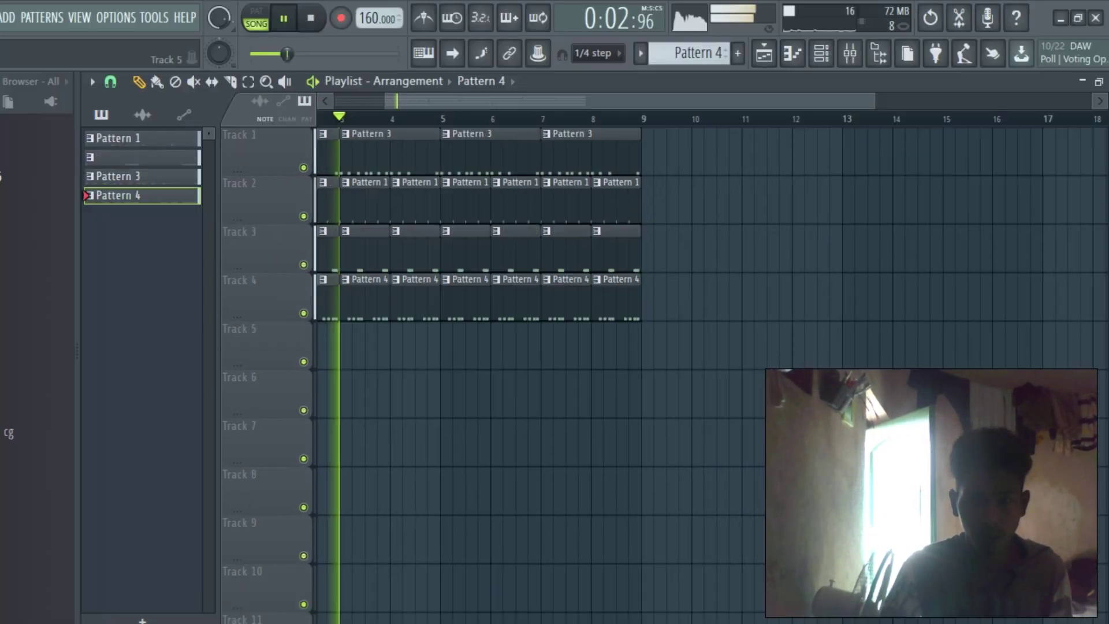
click(851, 11)
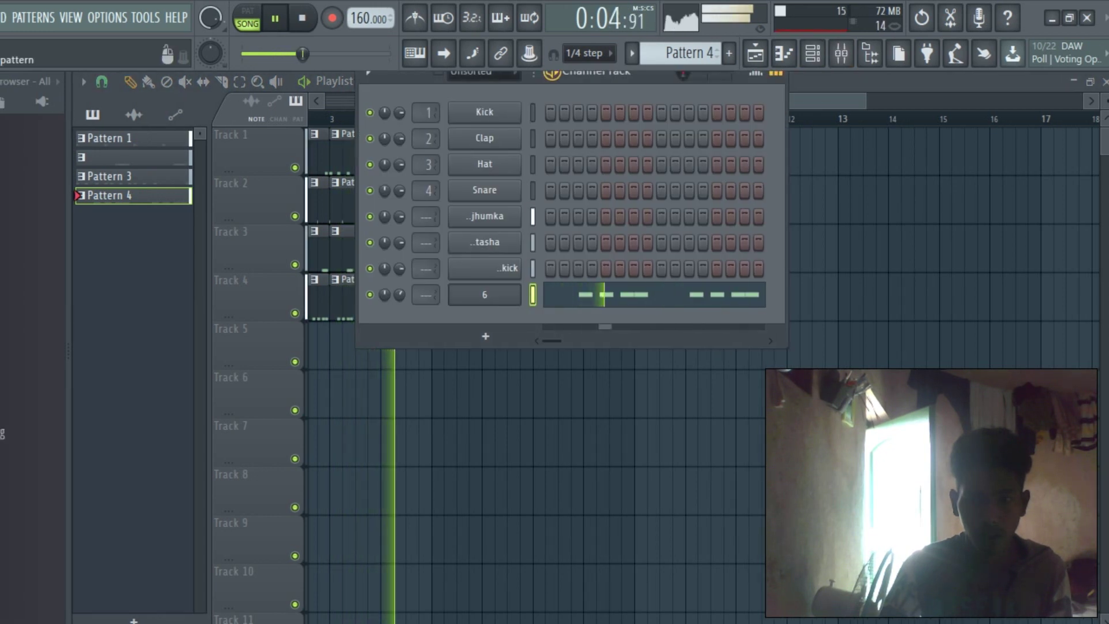
key(l)
scroll(672, 53, up, 1)
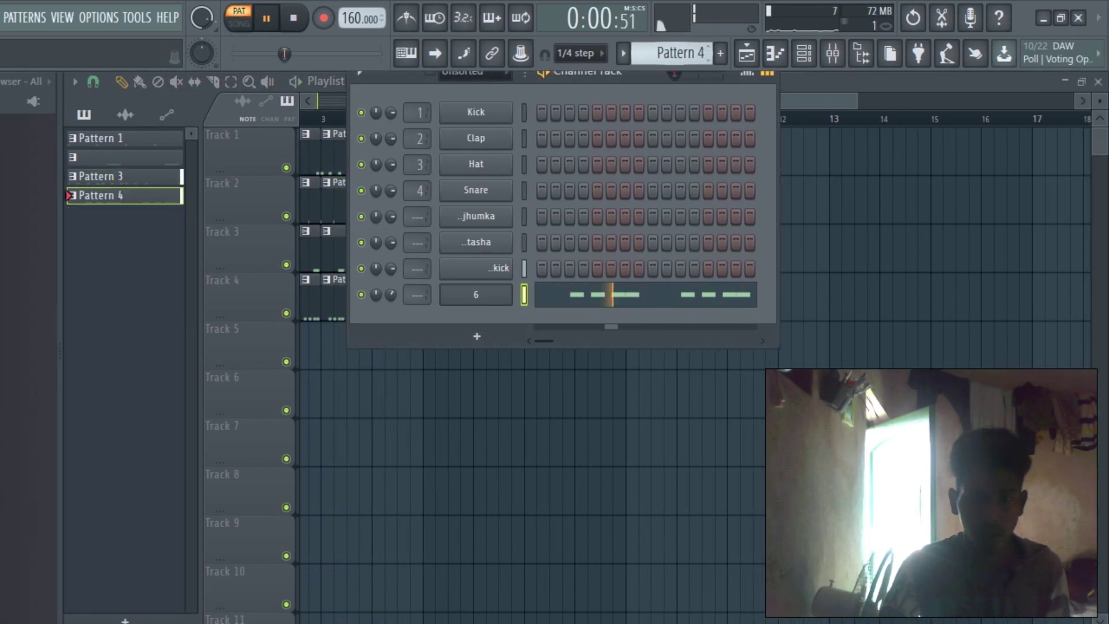
- Audition the lowest-numbered samples and replace the 6 channel's sound with sample 5
key(KP_Add)
click(49, 140)
scroll(49, 176, up, 2)
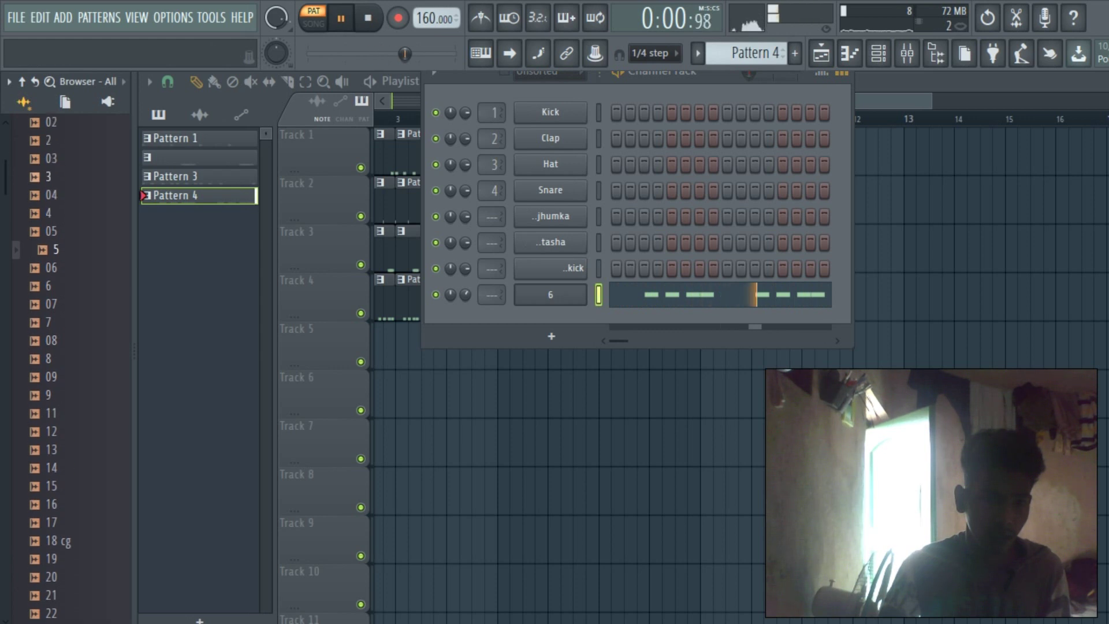
drag(55, 249, 550, 295)
- Reset the 5 channel's sample start and OUT fade, setting the start to 55% and adding a partial OUT fade
click(550, 280)
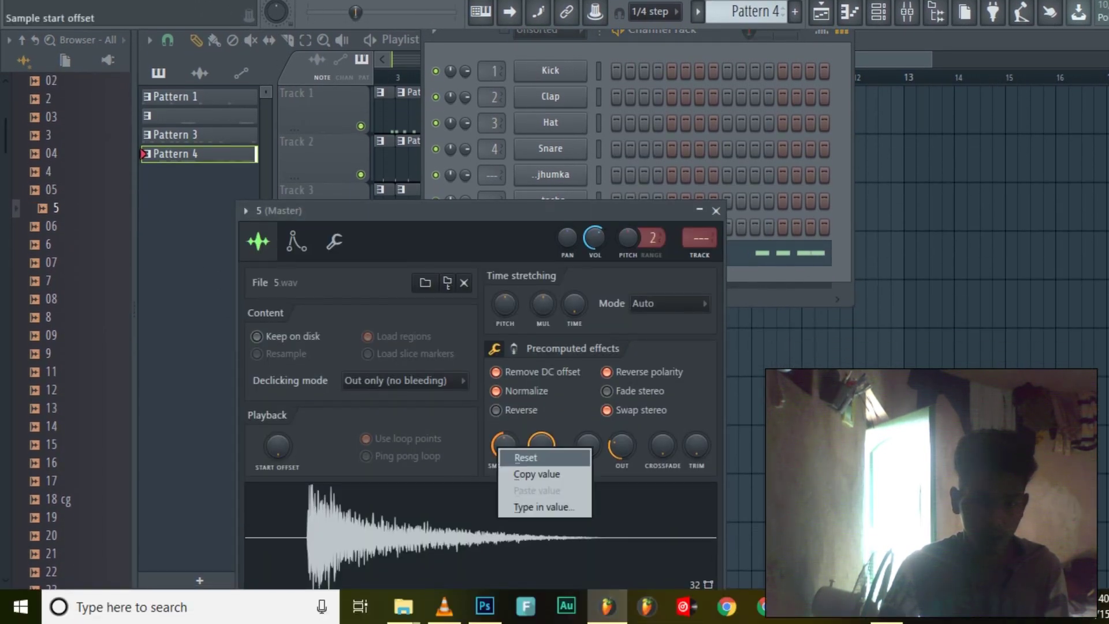
click(525, 458)
right_click(618, 448)
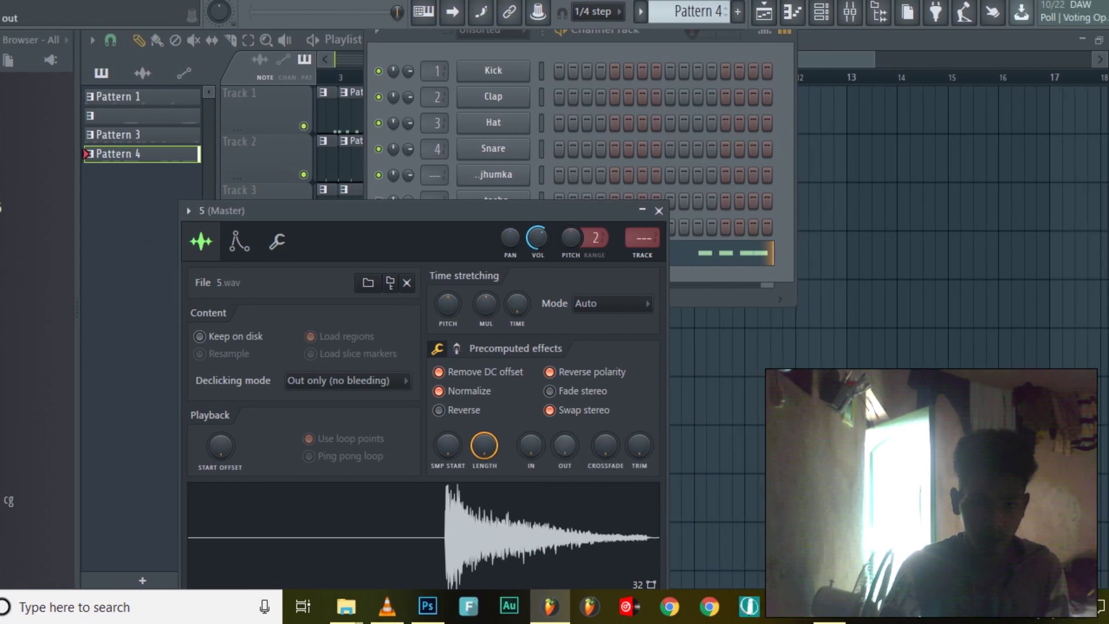
right_click(548, 311)
click(574, 317)
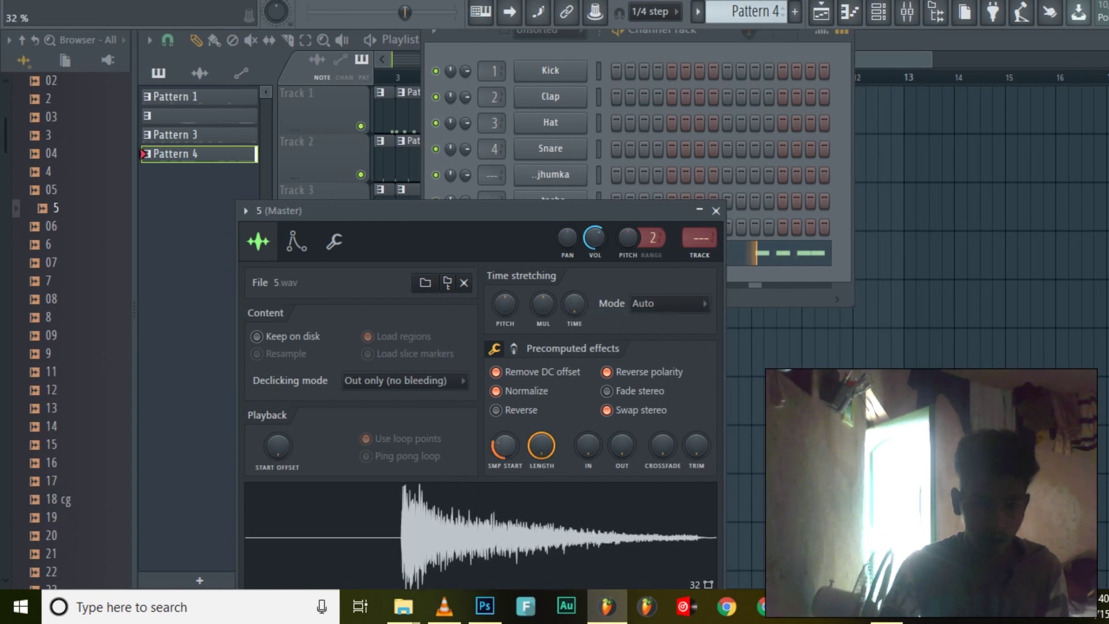
drag(504, 446, 504, 432)
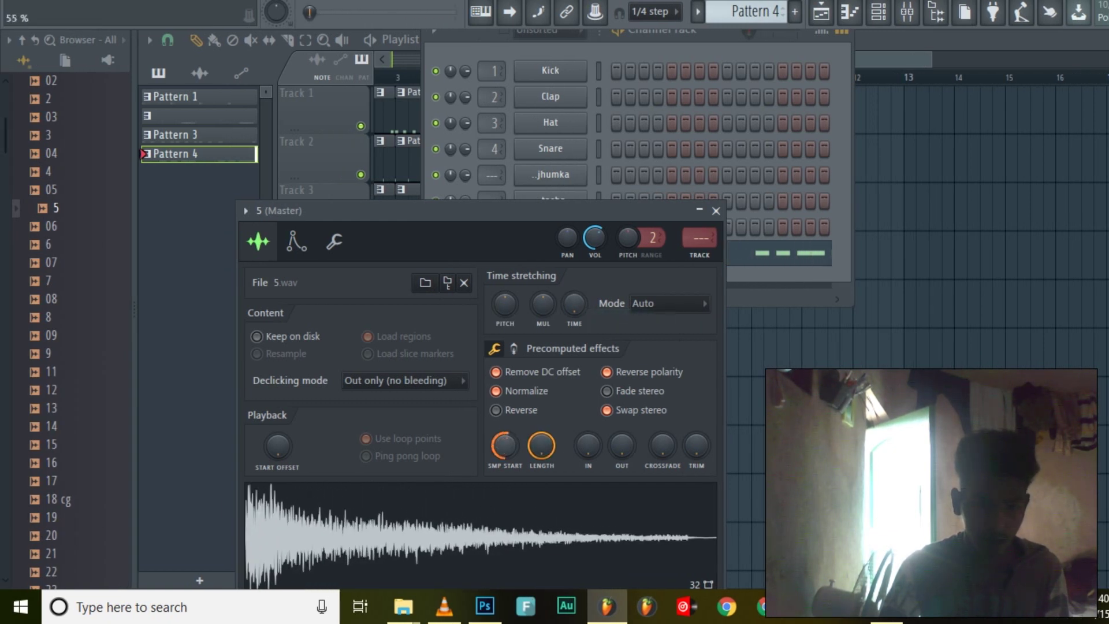
drag(622, 445, 622, 430)
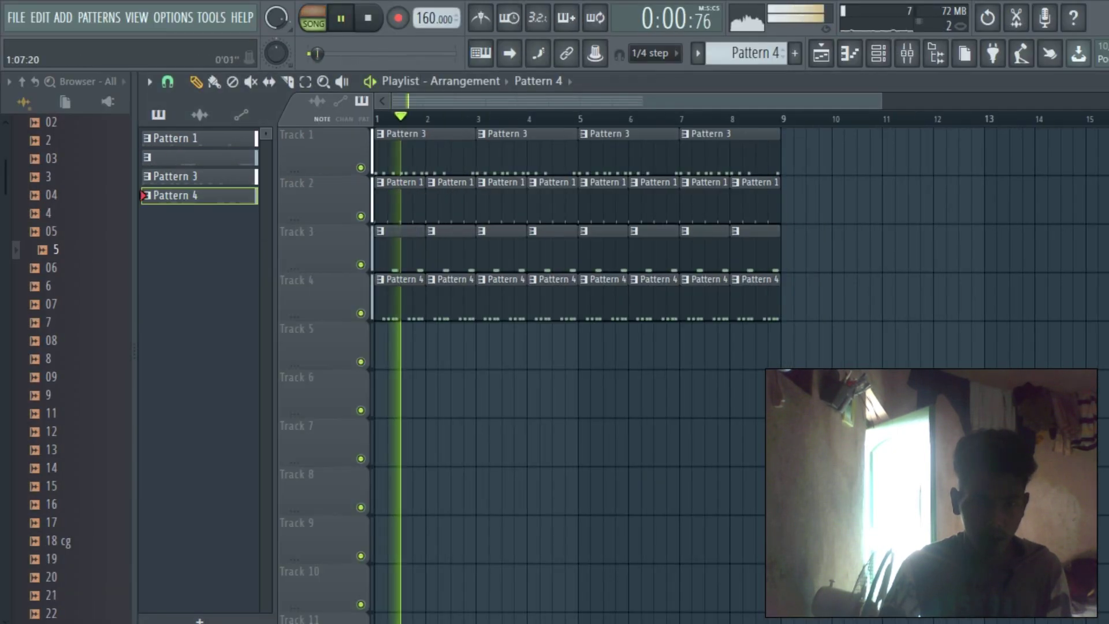
- Play the arrangement from bar 1 to check how the trimmed sample 5 sounds with the other patterns
scroll(549, 398, up, 2)
scroll(548, 398, down, 2)
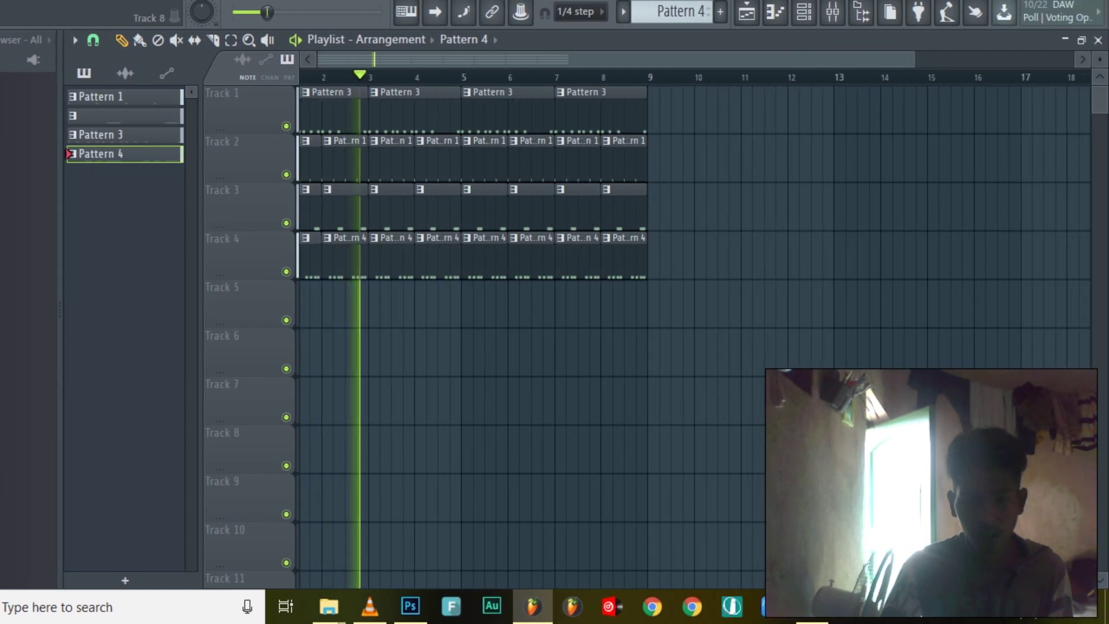
scroll(549, 399, up, 1)
scroll(462, 398, up, 1)
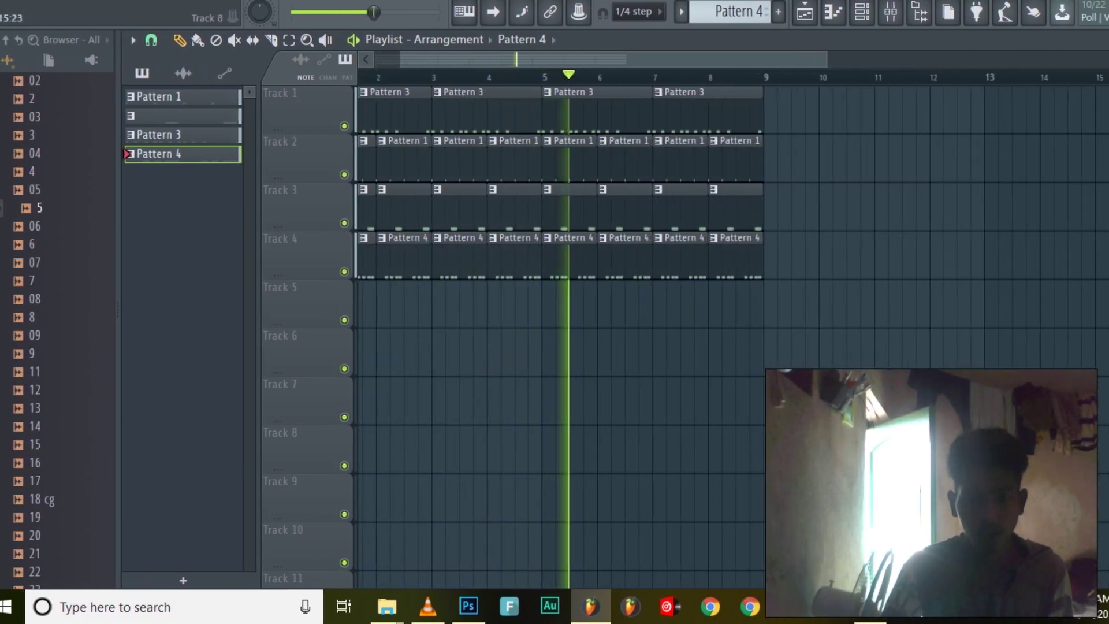
scroll(549, 399, down, 1)
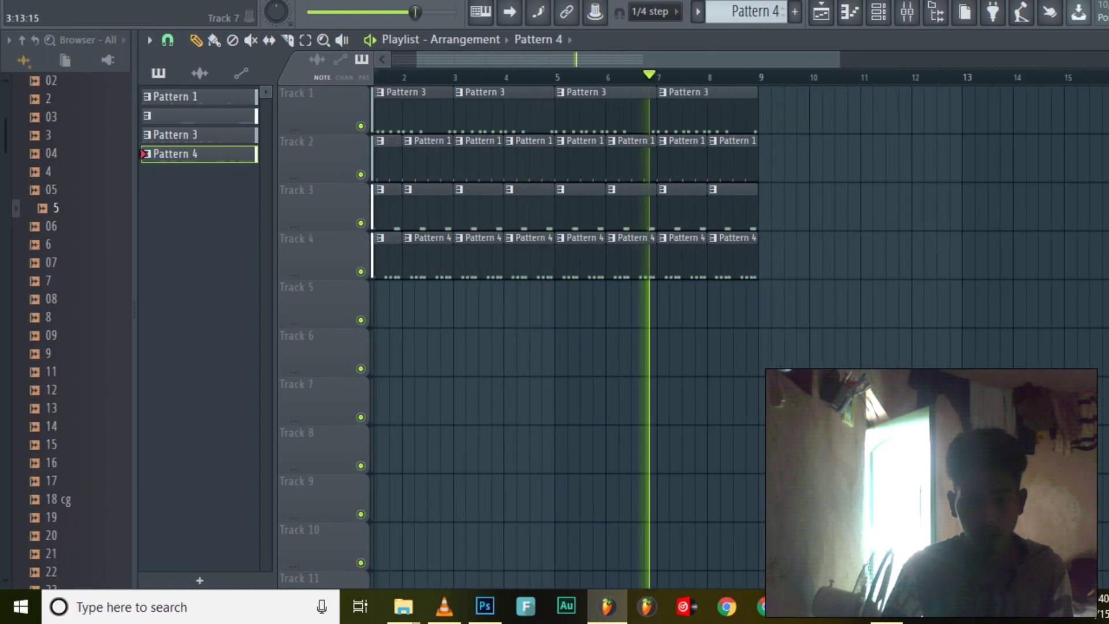
- Return to Pattern 4 playback and turn off Swap stereo in the 5 channel's sampler settings
scroll(578, 399, up, 2)
key(F6)
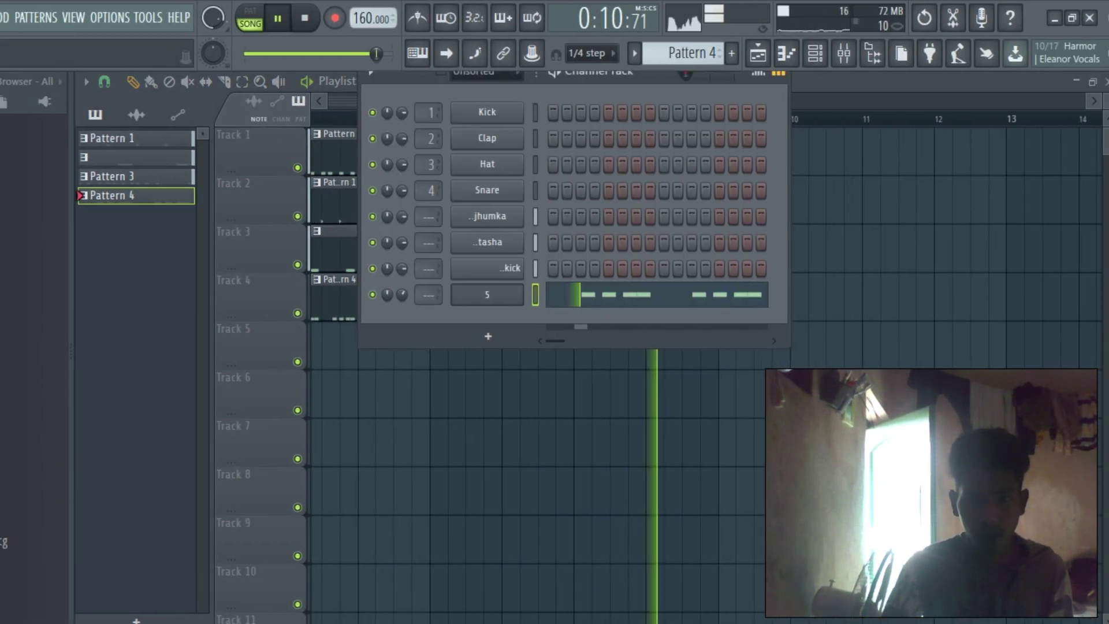
key(l)
click(544, 294)
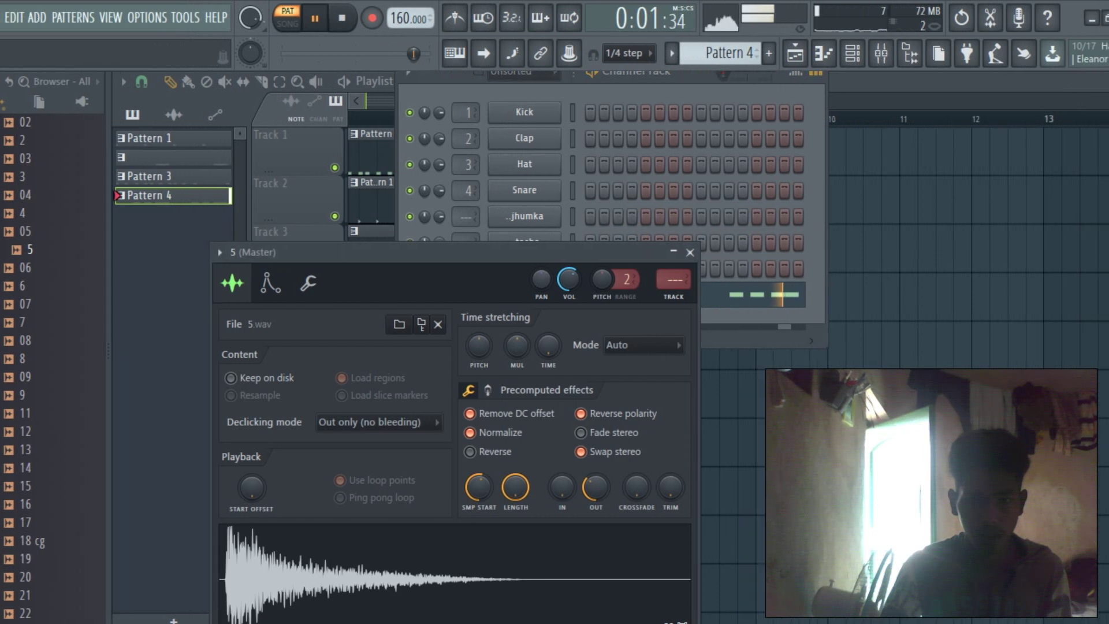
click(601, 452)
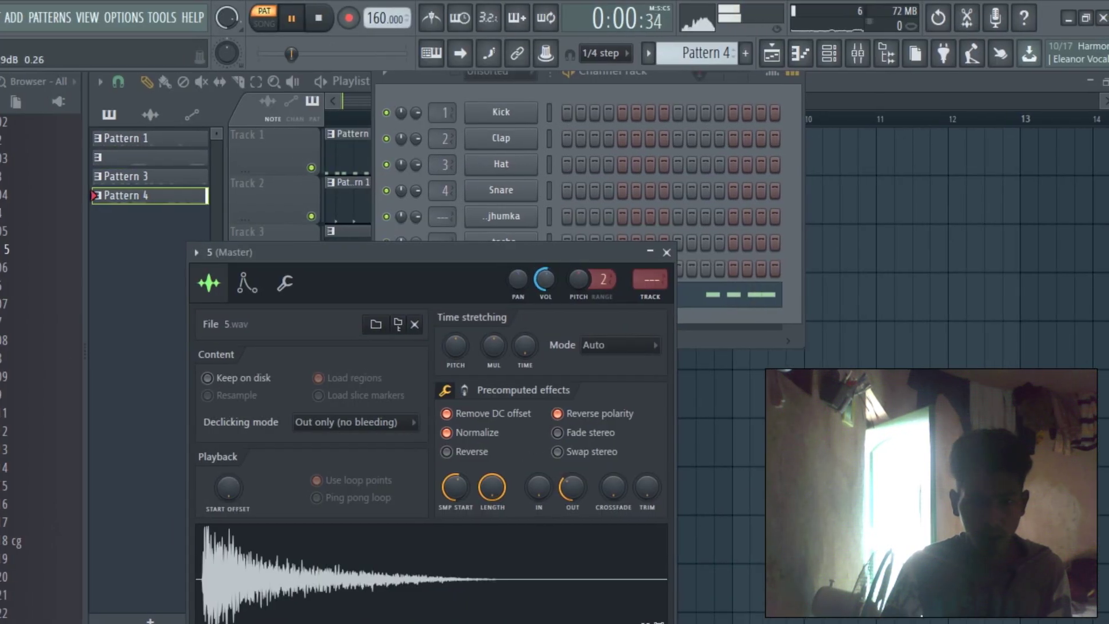
- Play the whole arrangement in song mode to review how the four patterns sound together
scroll(434, 393, down, 3)
scroll(554, 415, left, 2)
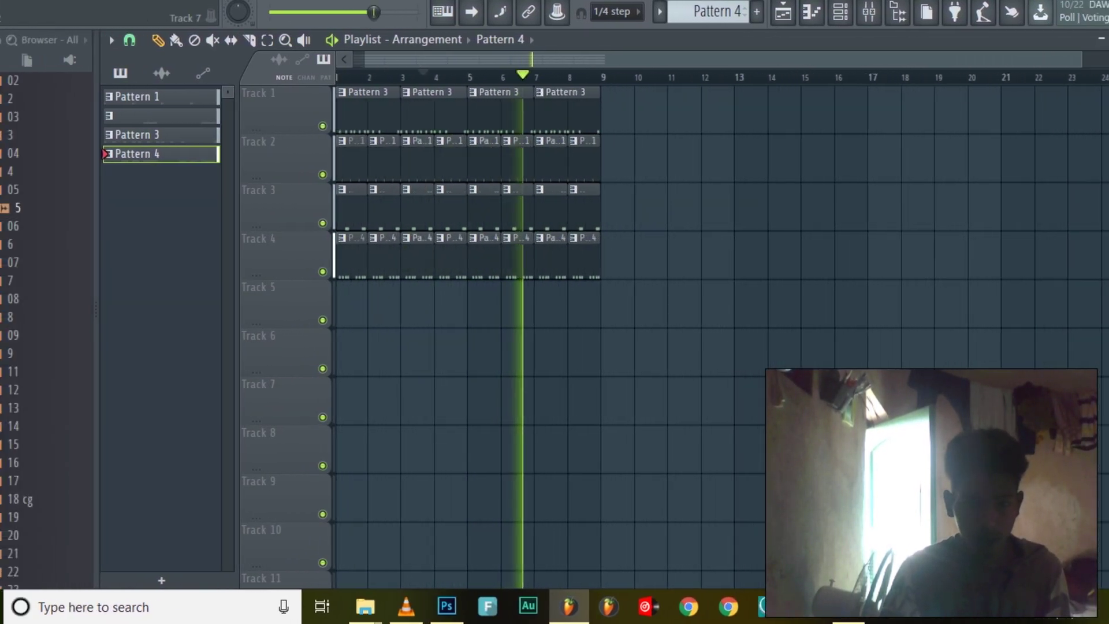
scroll(500, 393, up, 2)
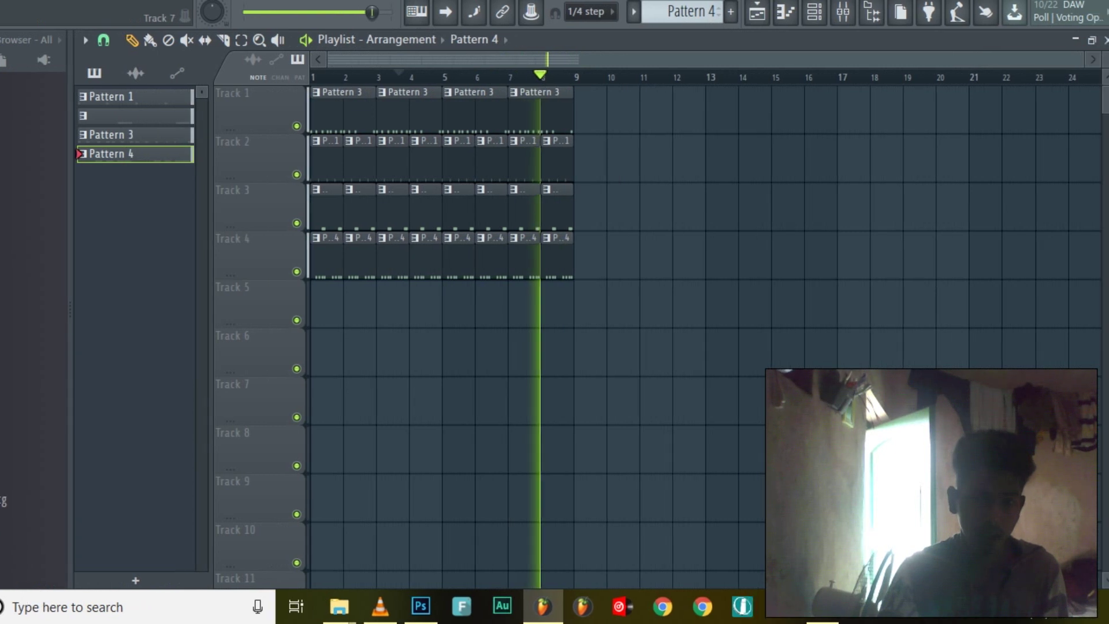
scroll(650, 366, up, 2)
scroll(431, 393, up, 1)
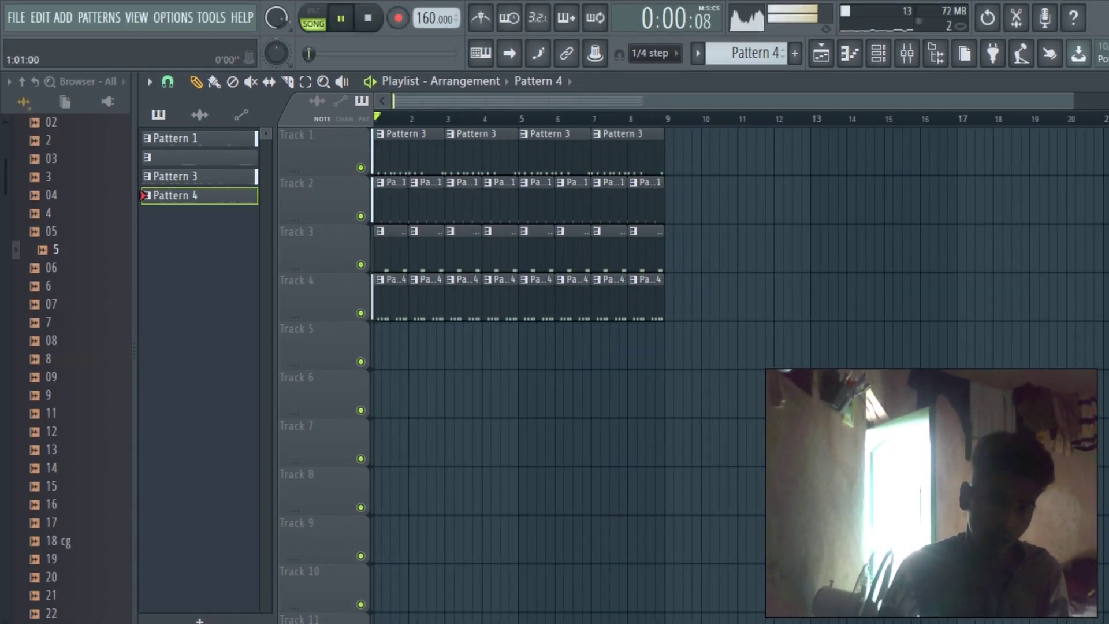
scroll(470, 393, down, 1)
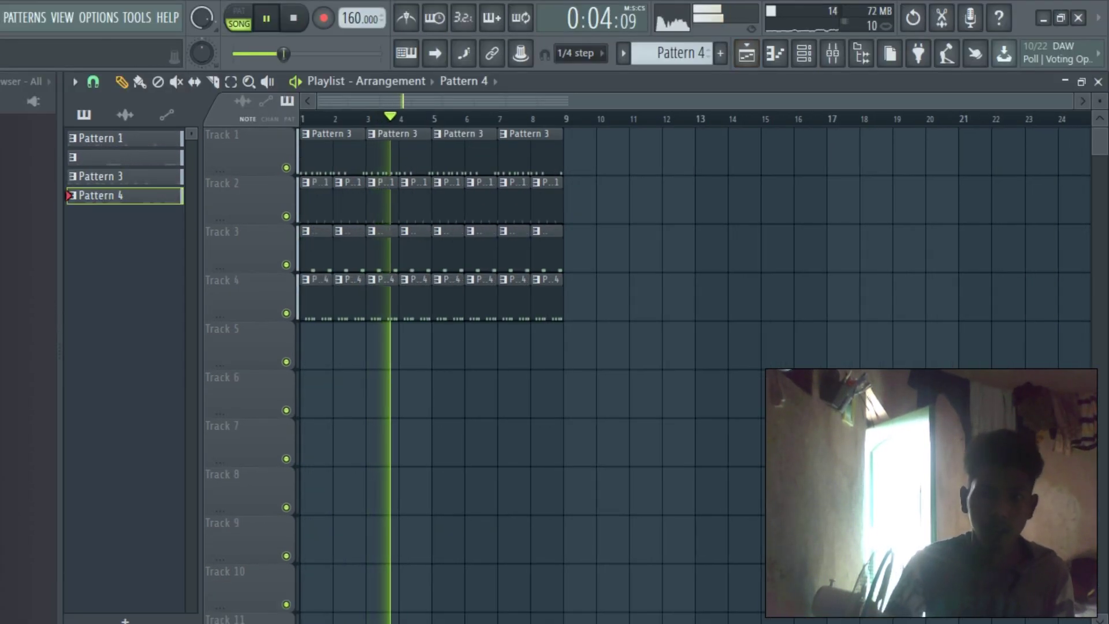
- Remove the Fruity Limiter from the Master track's effect slots in the mixer
click(832, 53)
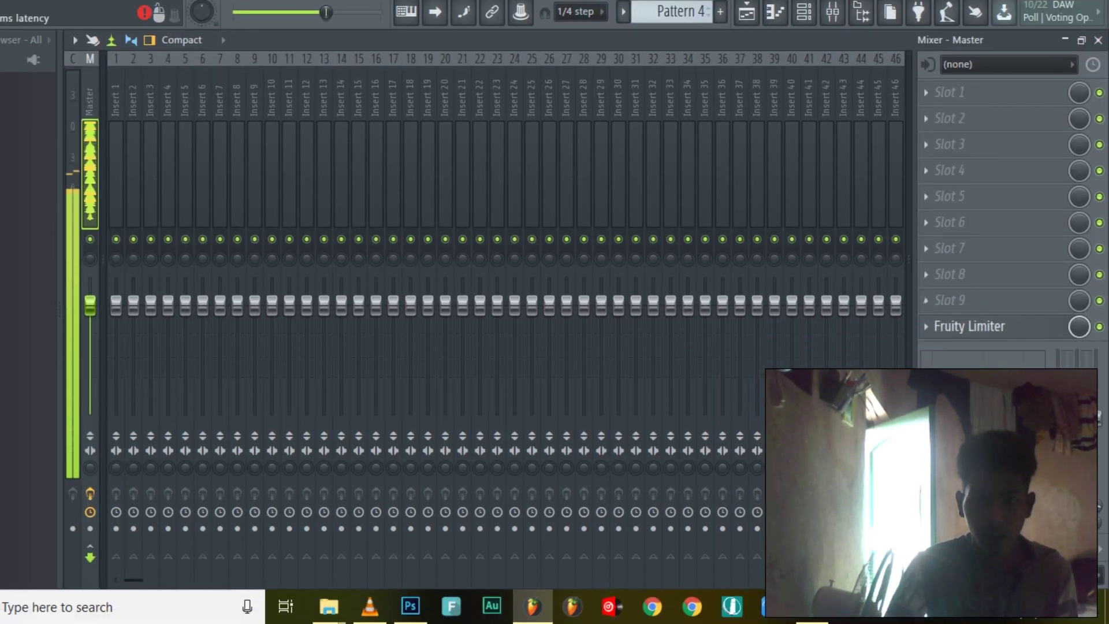
click(1001, 368)
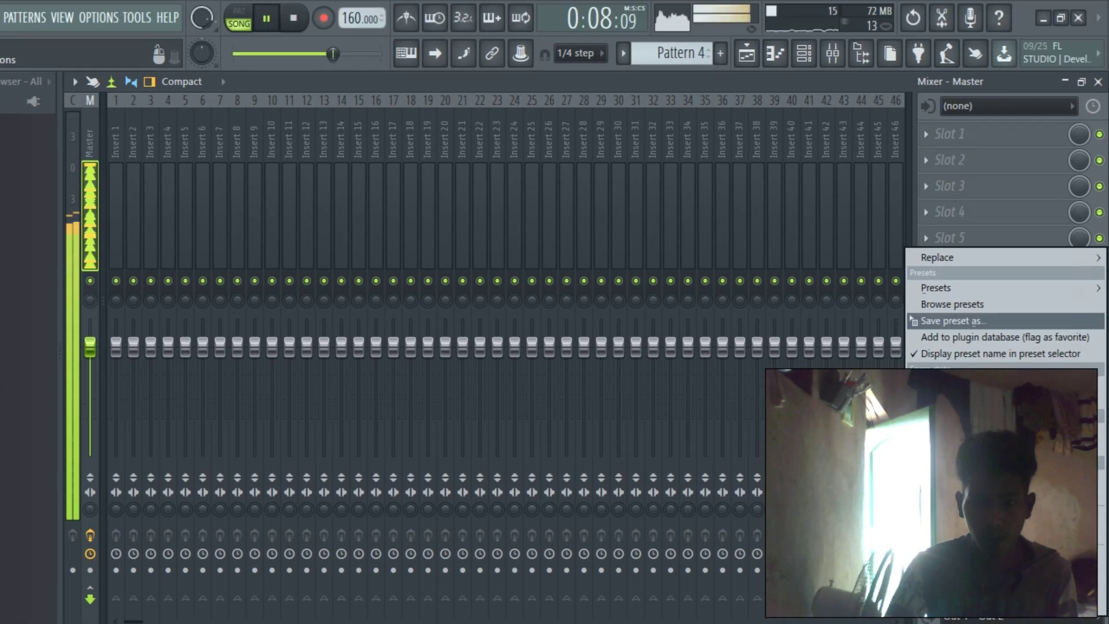
mouse_move(938, 257)
click(492, 47)
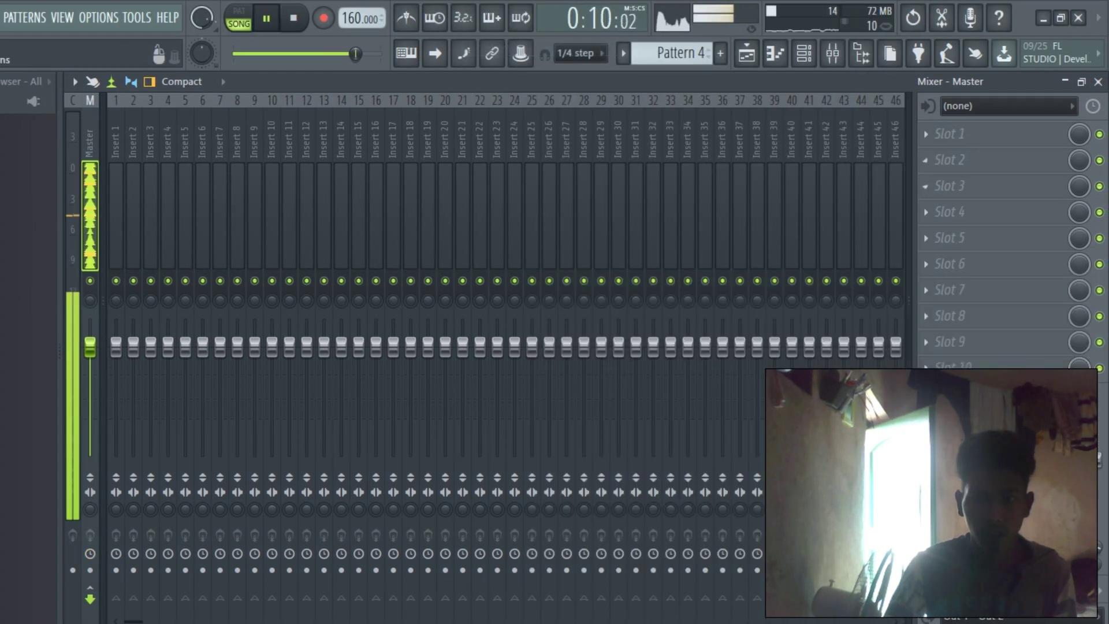
- Load Maximus into the first effect slot of the Master mixer track
click(926, 134)
mouse_move(937, 156)
click(670, 154)
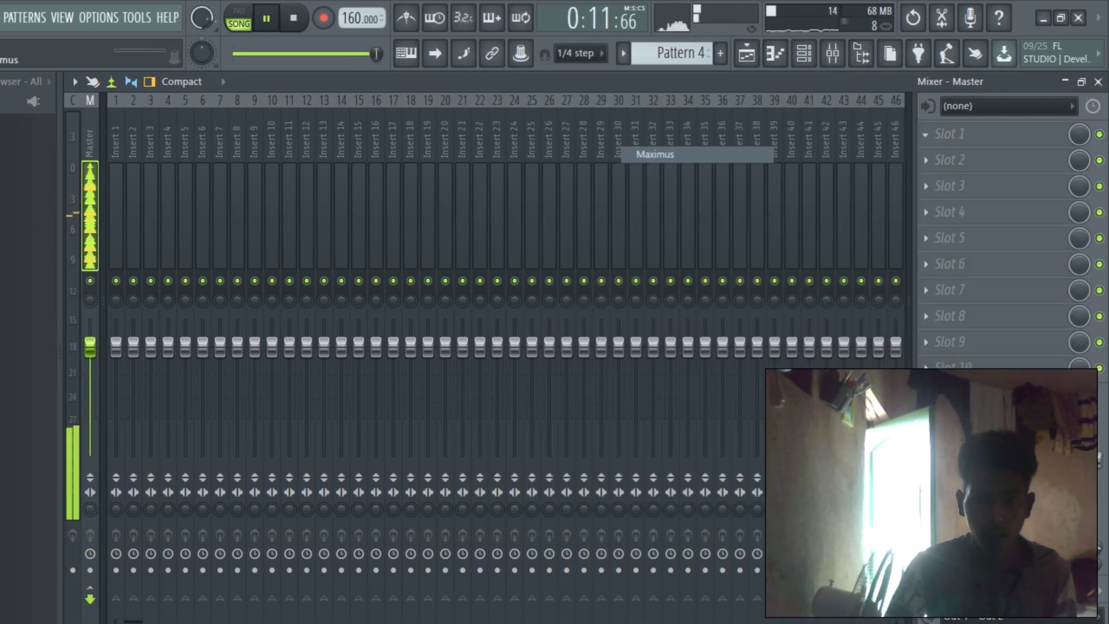
- Try the Clear master RMS preset in Maximus on the Master track and close the effect's window
click(602, 206)
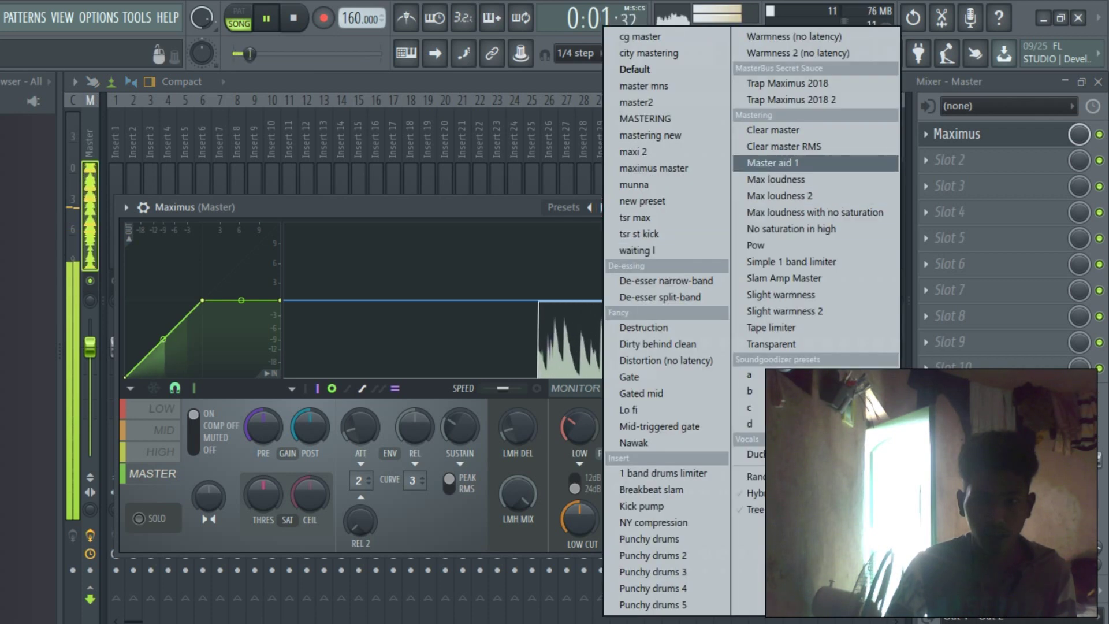
click(774, 146)
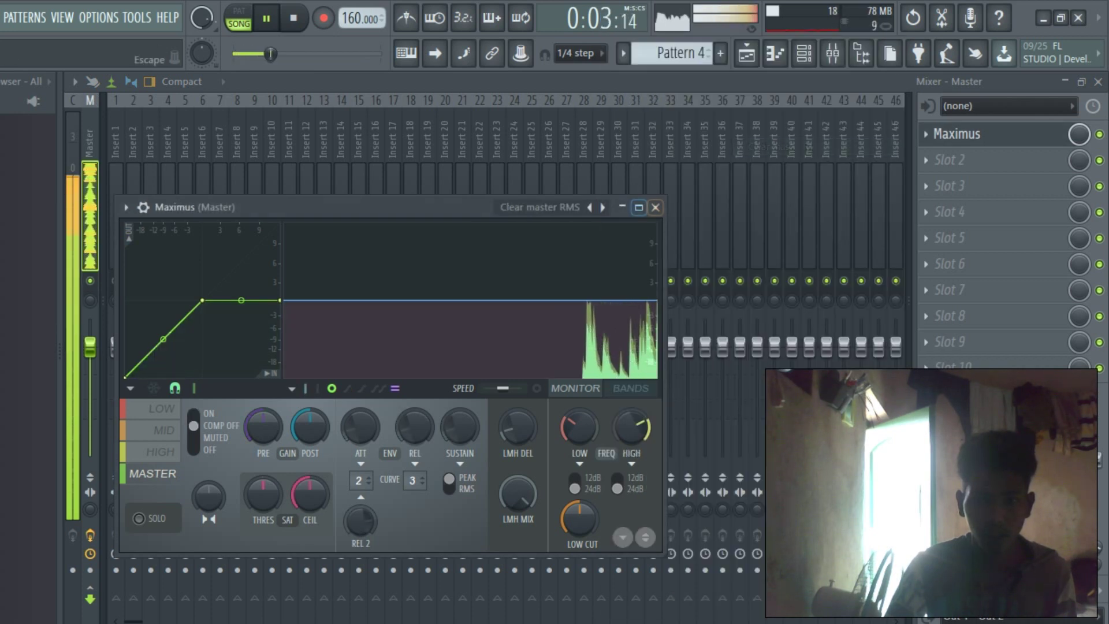
click(655, 206)
- Apply the city mastering preset to the Master track's Maximus and close the effect's window
click(958, 134)
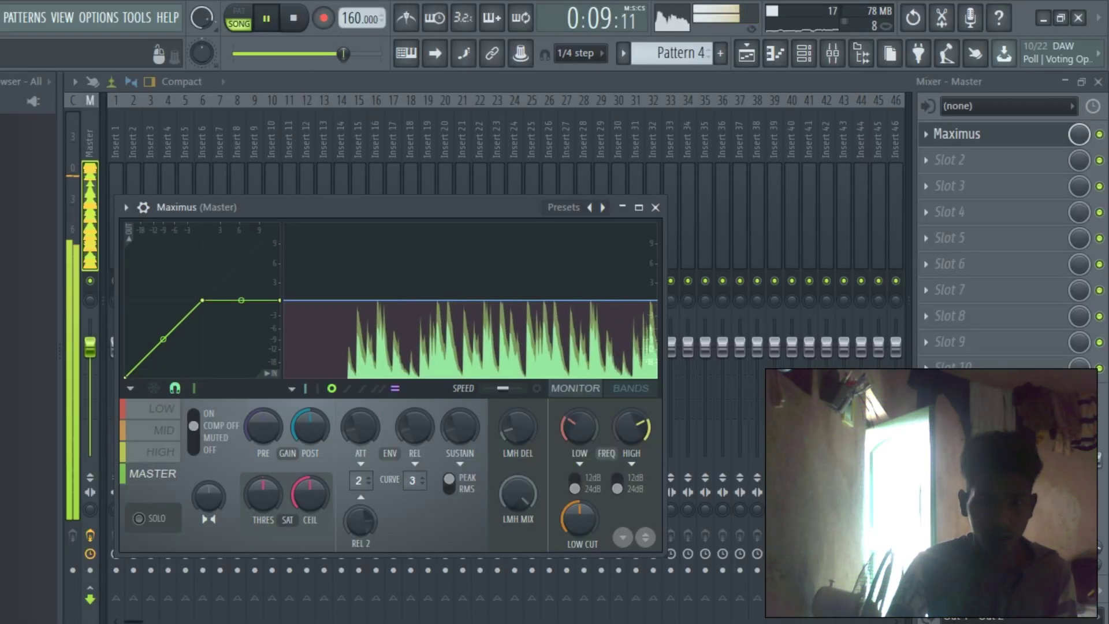
right_click(603, 207)
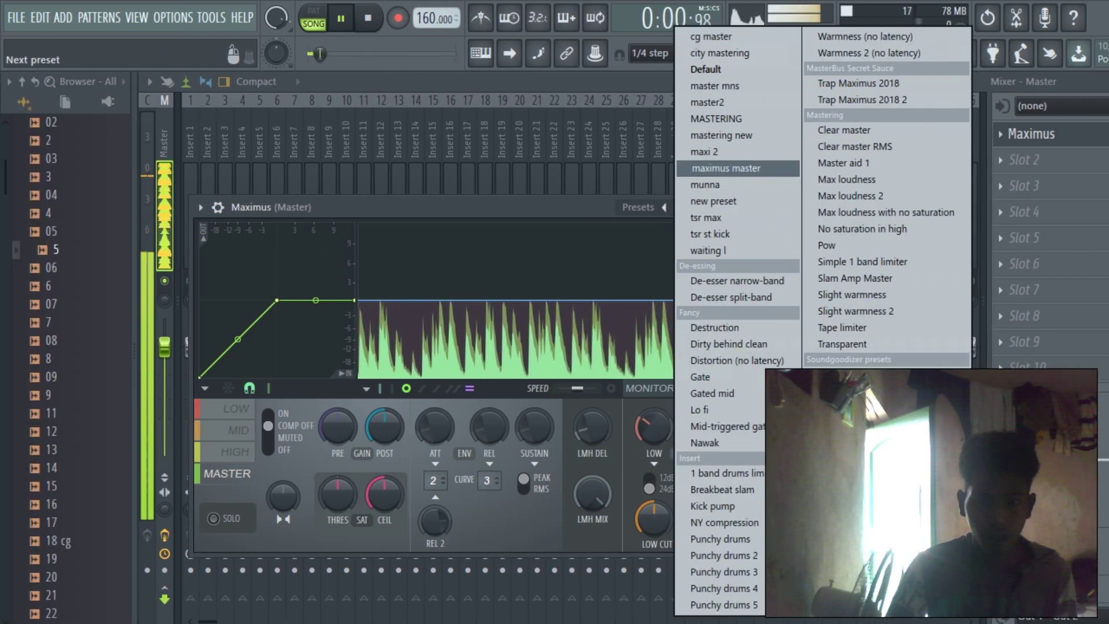
click(650, 169)
right_click(602, 207)
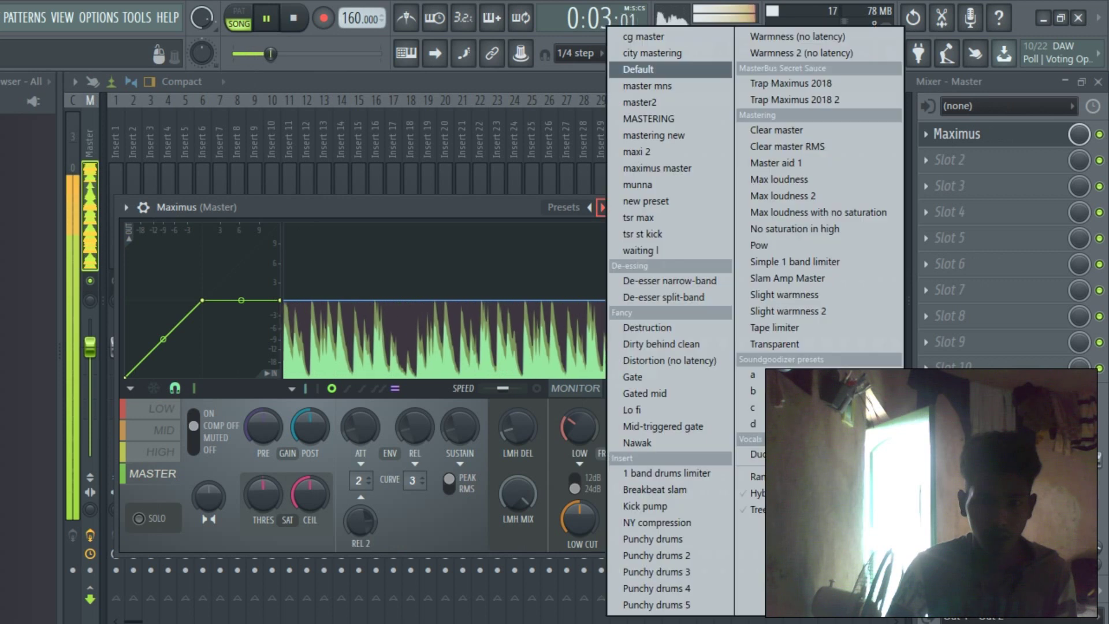
click(647, 53)
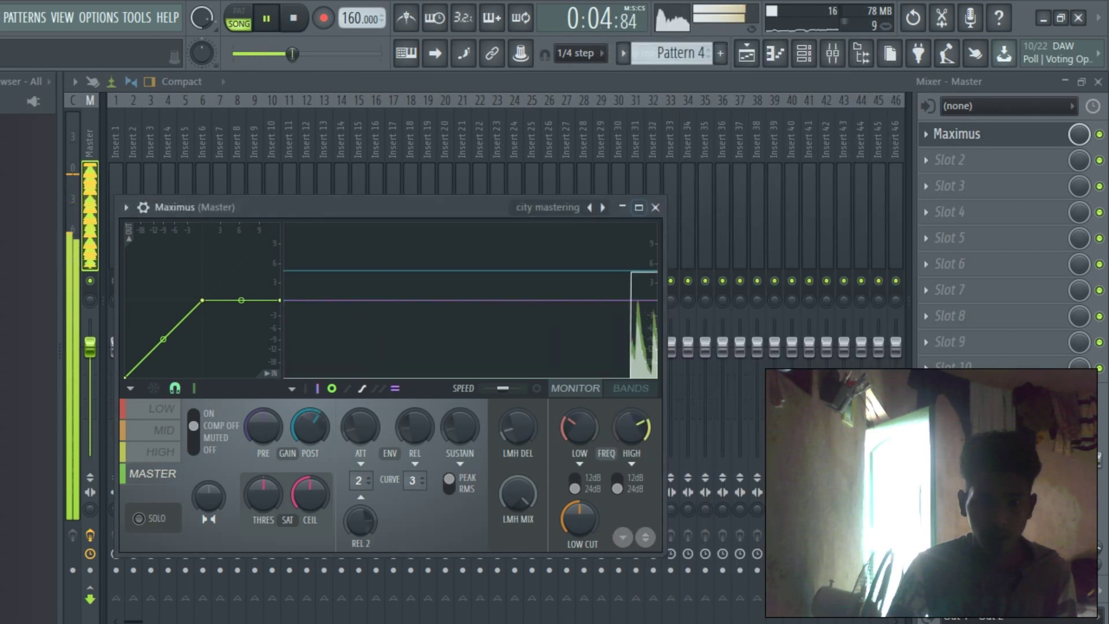
key(Escape)
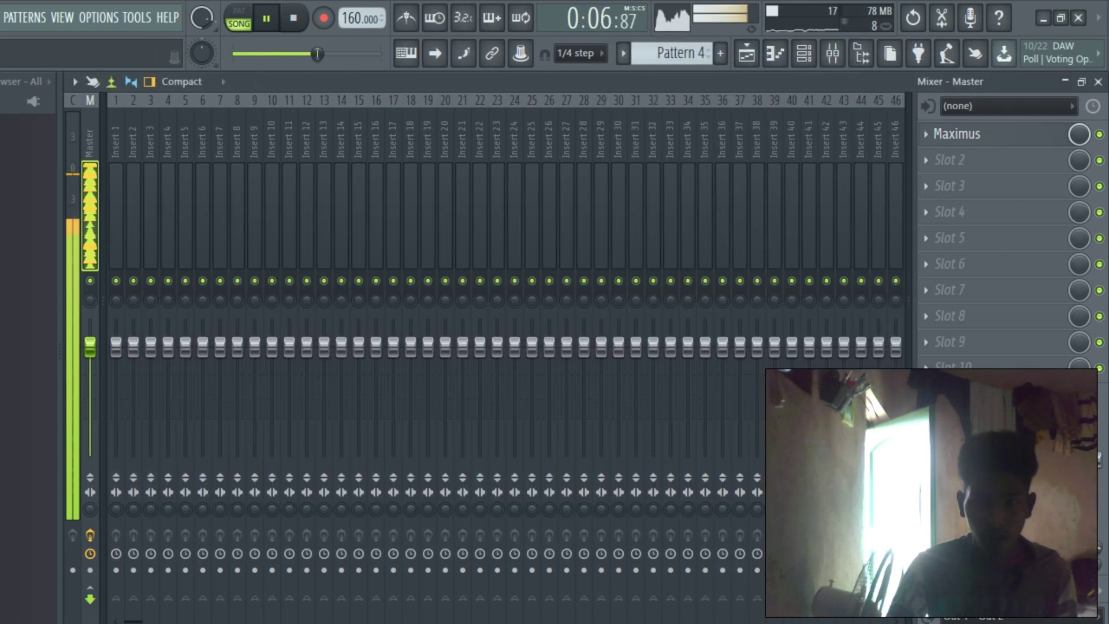
- Close the mixer, listen to the mastered arrangement in the playlist and stop playback
click(1098, 82)
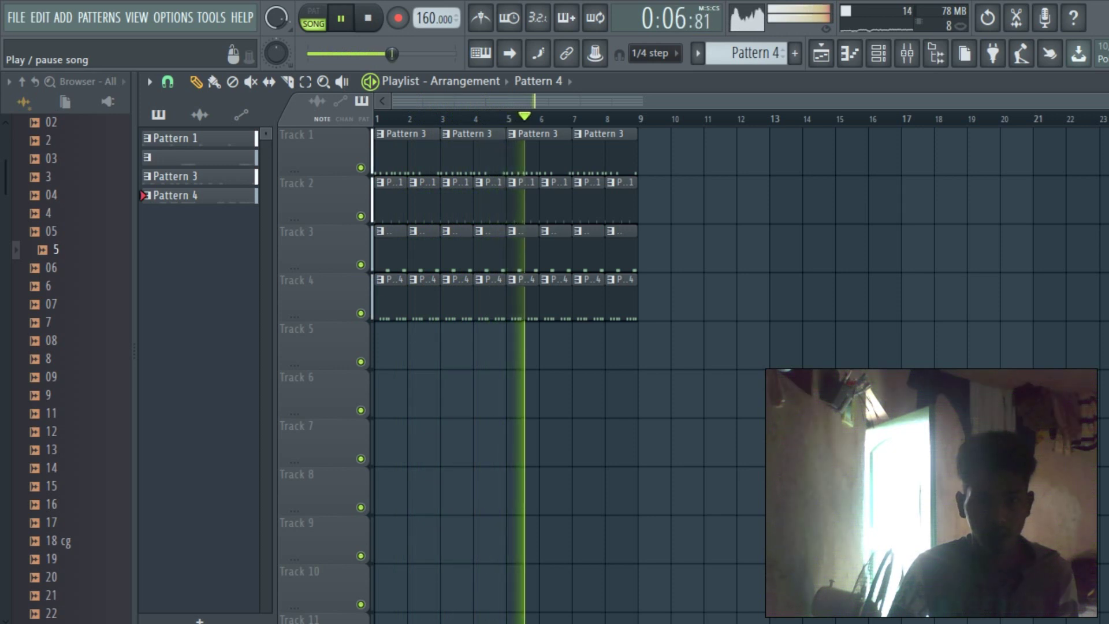
key(space)
click(811, 606)
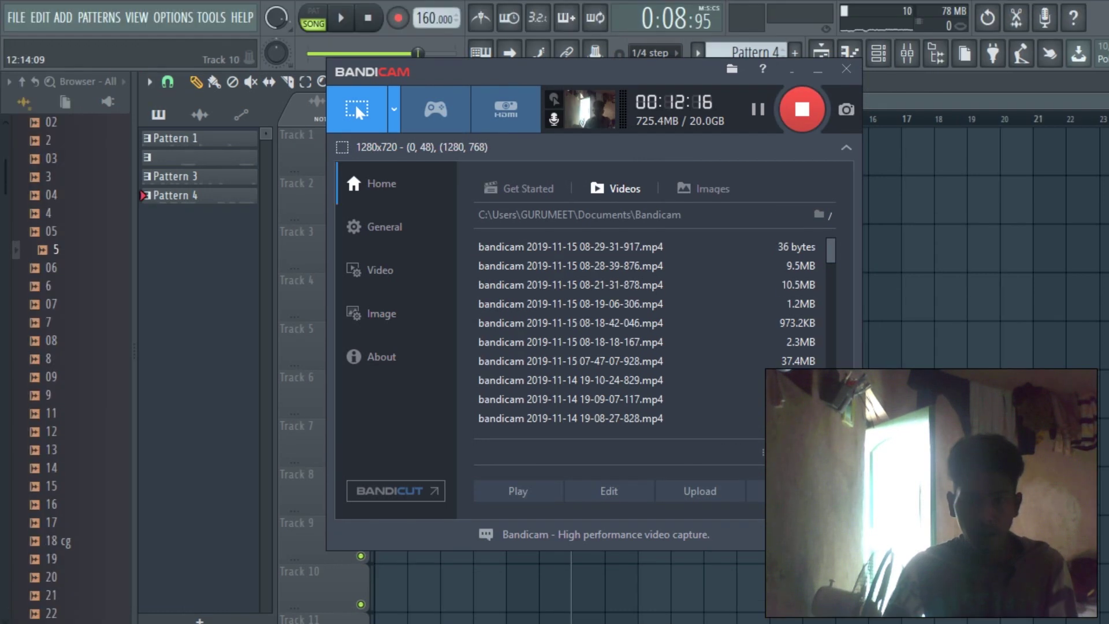